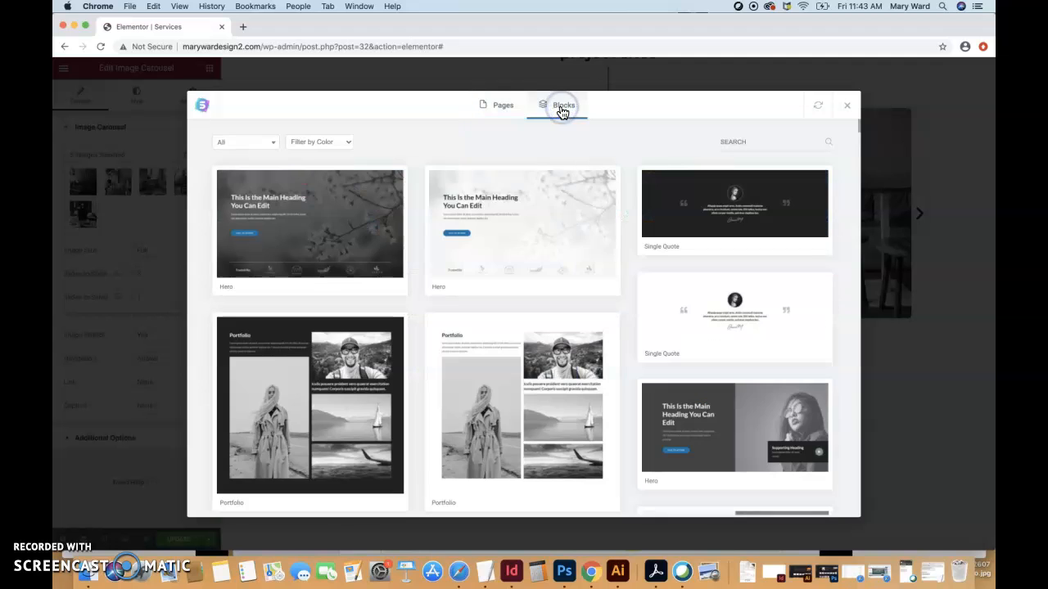
# Look over the block category list and the light/dark colour filter options without changing them.
pyautogui.scroll(-5, 624, 355)
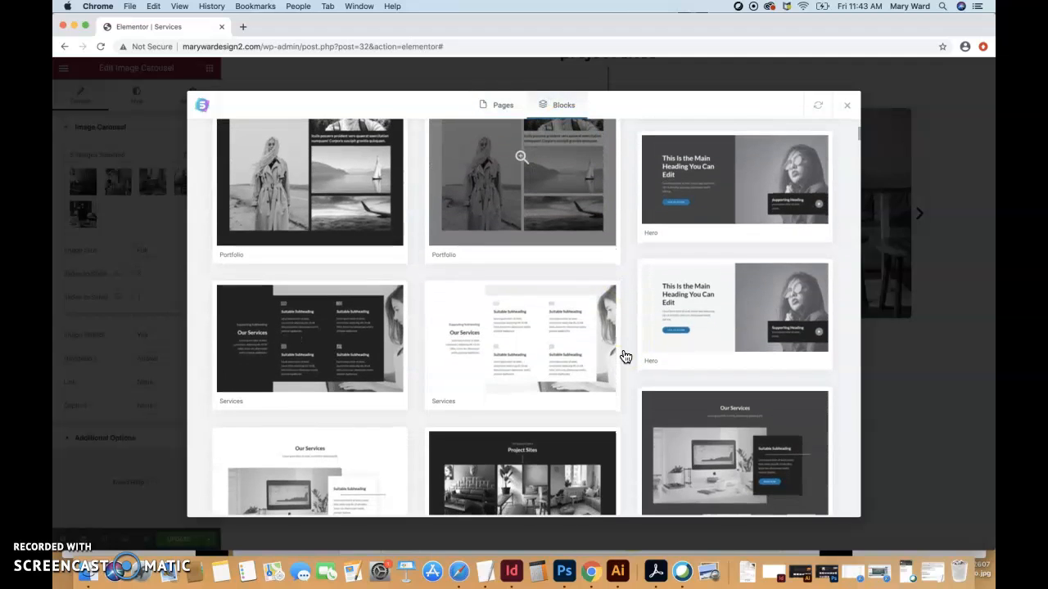
pyautogui.scroll(6, 625, 355)
pyautogui.click(275, 143)
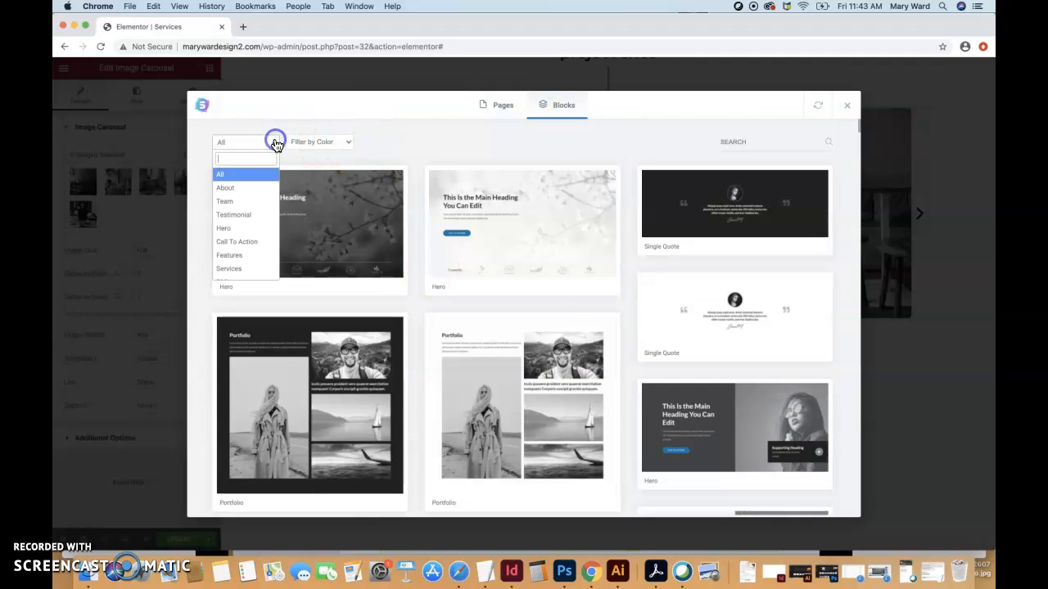
pyautogui.click(276, 143)
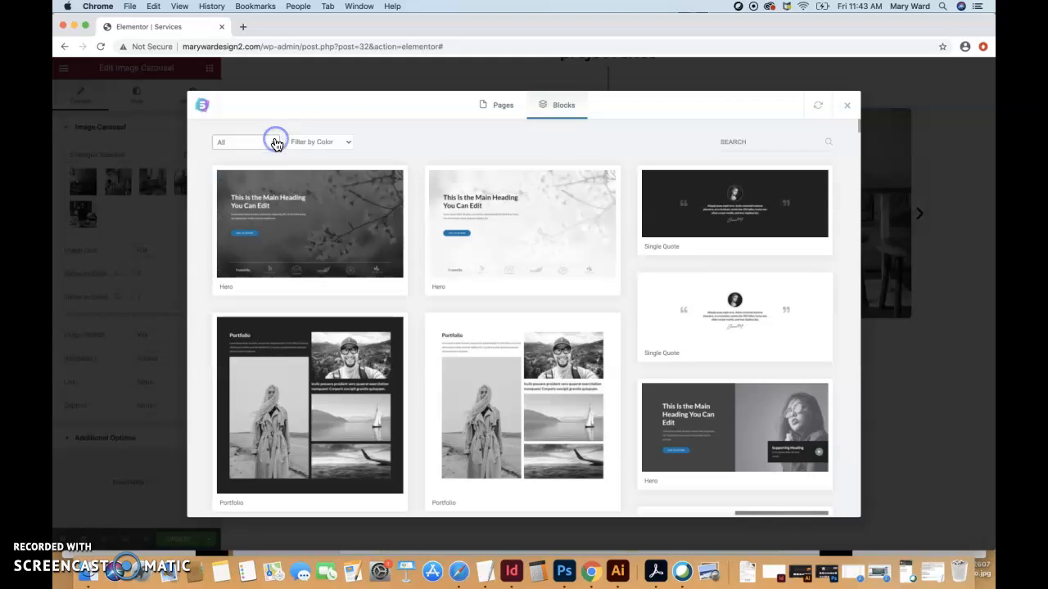
pyautogui.click(350, 142)
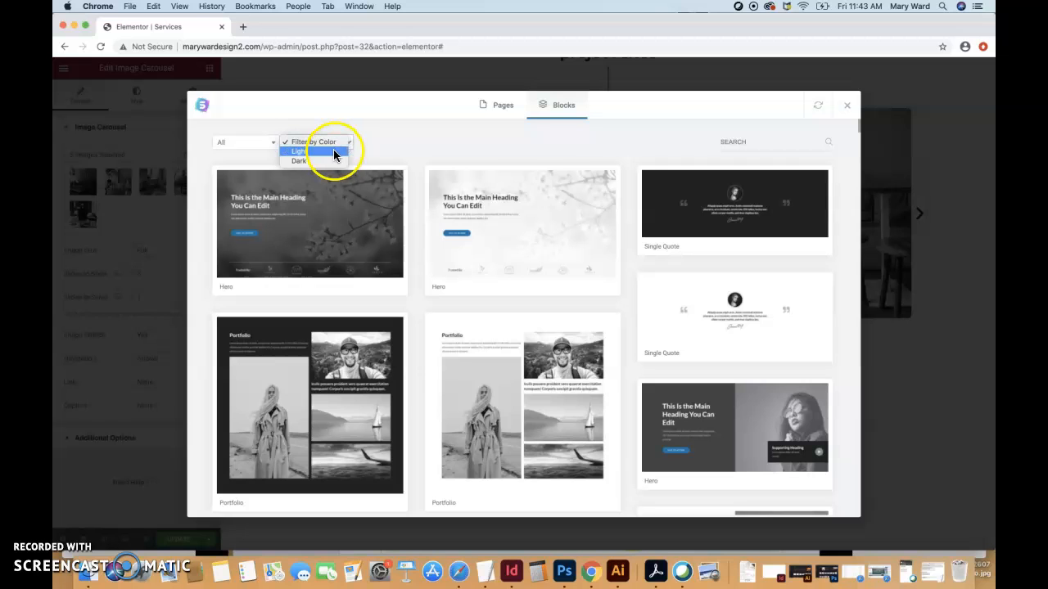
pyautogui.click(347, 144)
# Browse the block categories and filter the library to Portfolio.
pyautogui.click(275, 144)
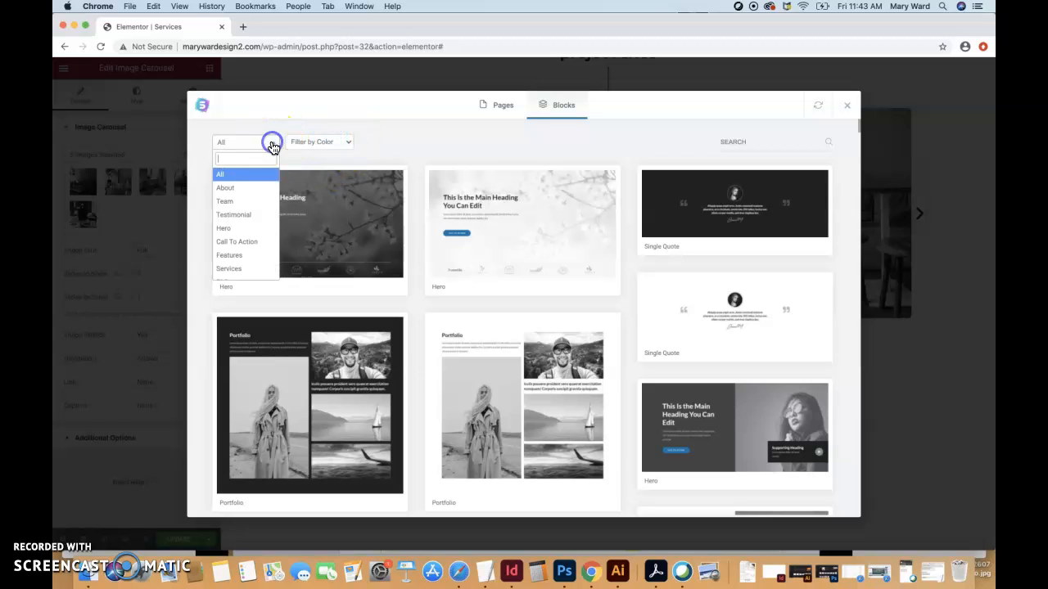
pyautogui.click(249, 216)
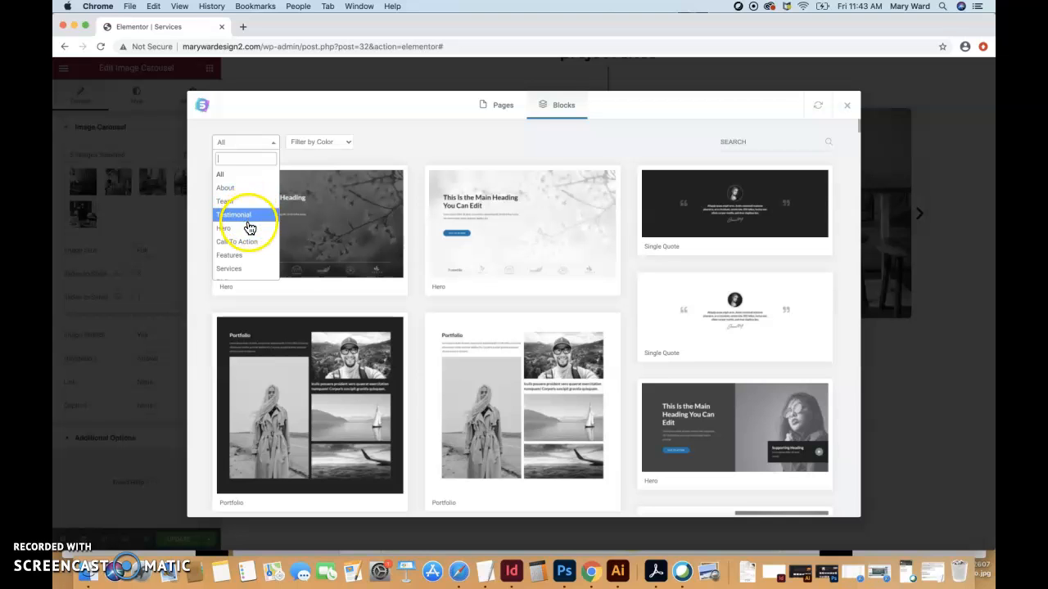
pyautogui.scroll(-3, 249, 245)
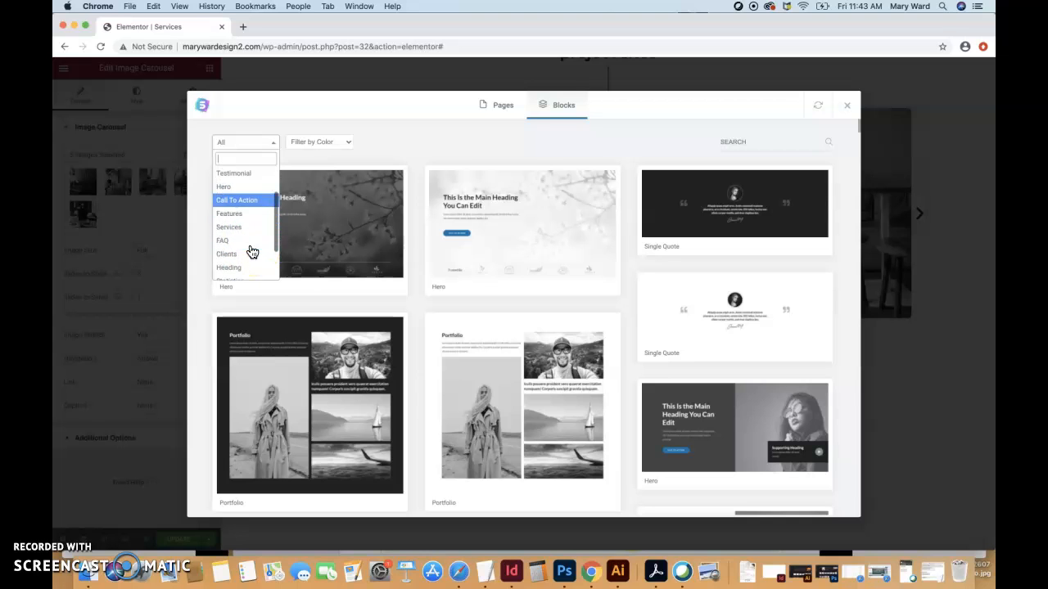
pyautogui.scroll(-3, 241, 246)
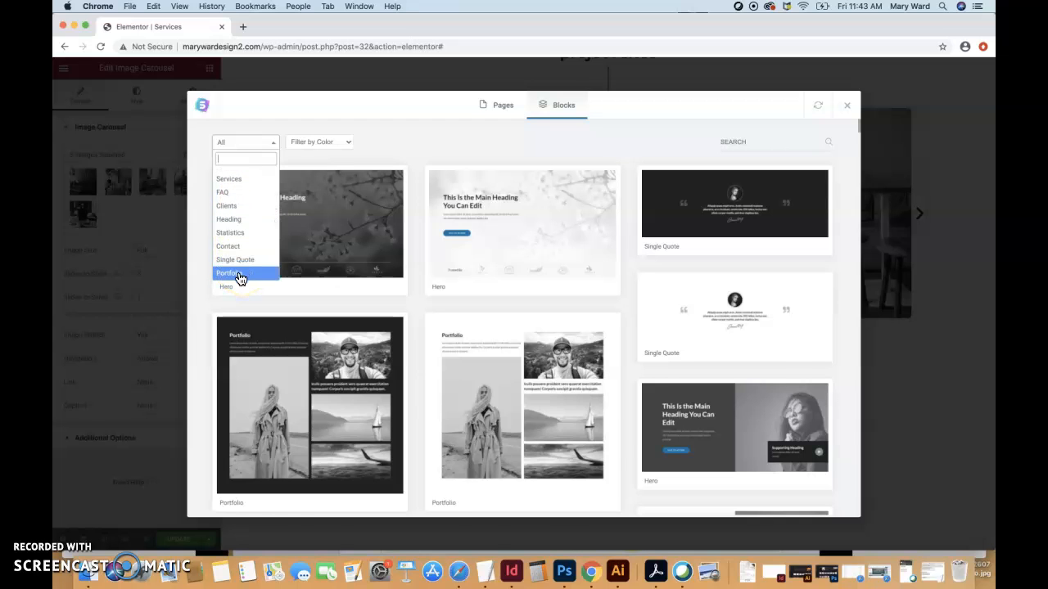
pyautogui.click(241, 279)
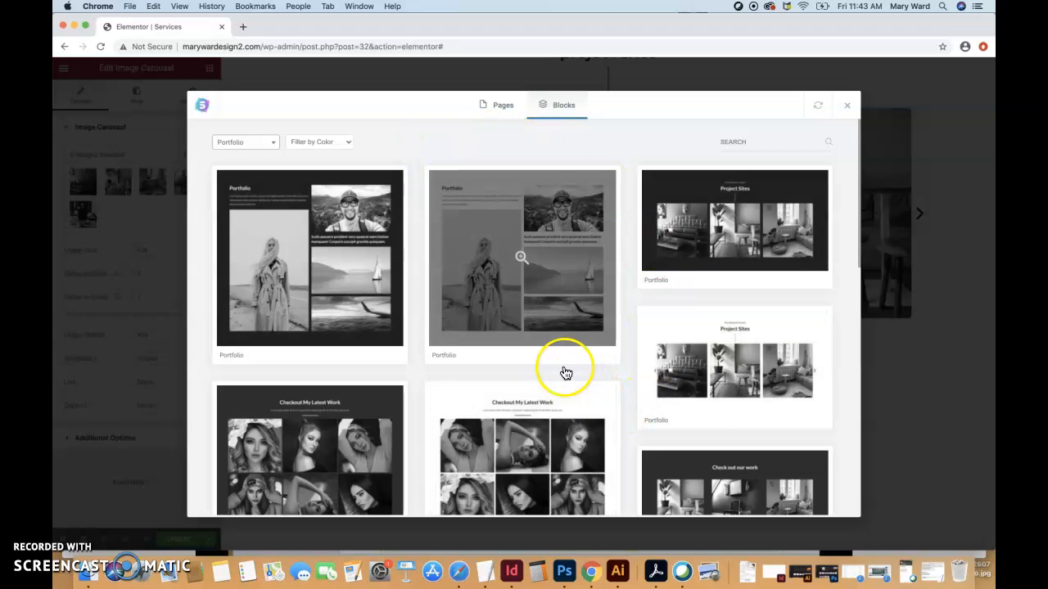
# Scroll through the Portfolio block designs.
pyautogui.scroll(-5, 636, 467)
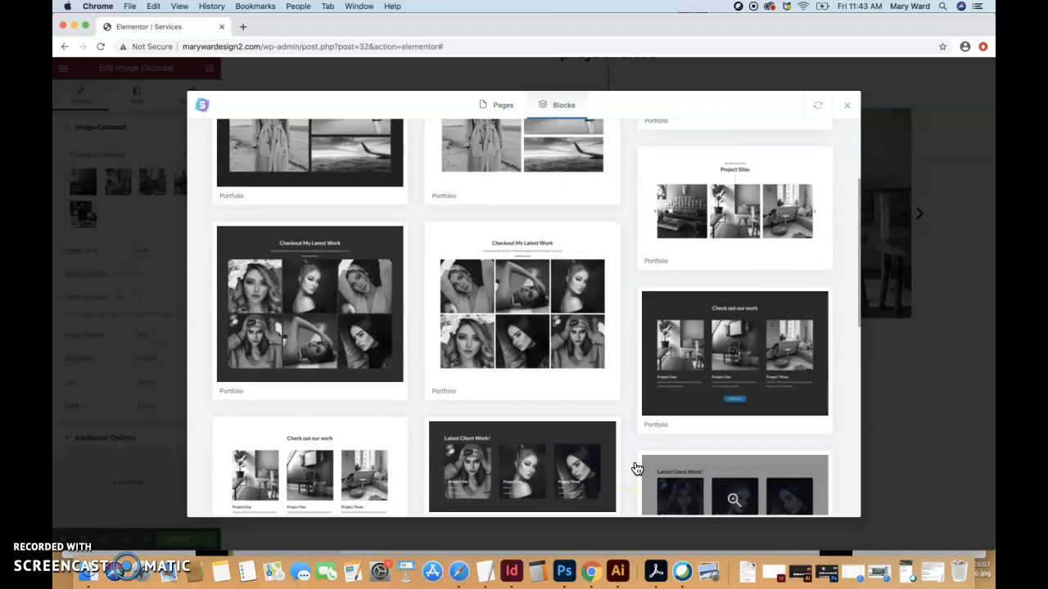
pyautogui.scroll(-4, 635, 468)
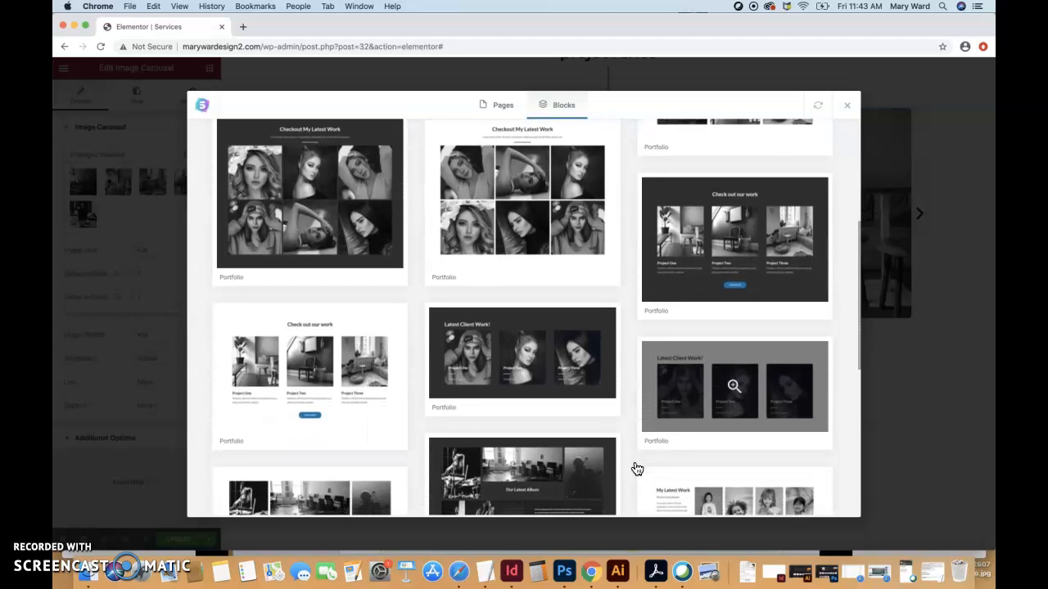
pyautogui.scroll(-5, 637, 468)
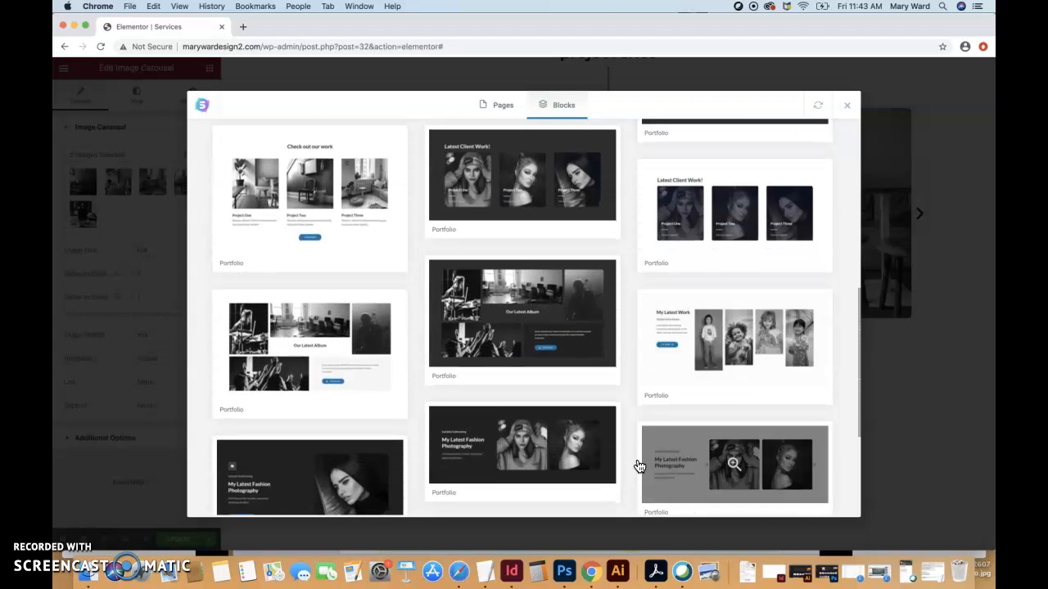
pyautogui.scroll(-6, 639, 466)
pyautogui.scroll(1, 640, 467)
pyautogui.scroll(-2, 640, 467)
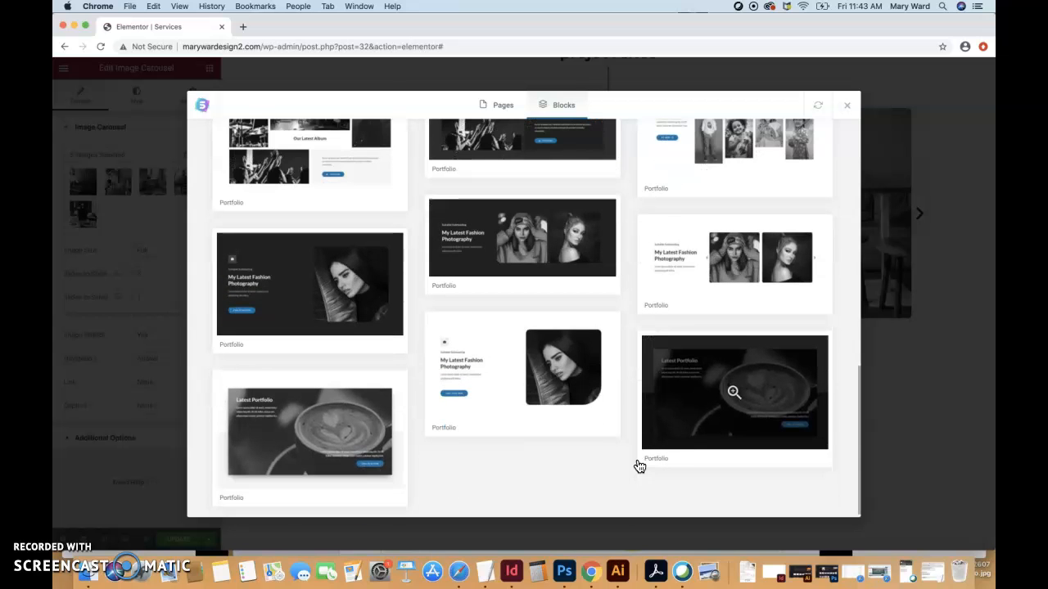
pyautogui.scroll(10, 640, 466)
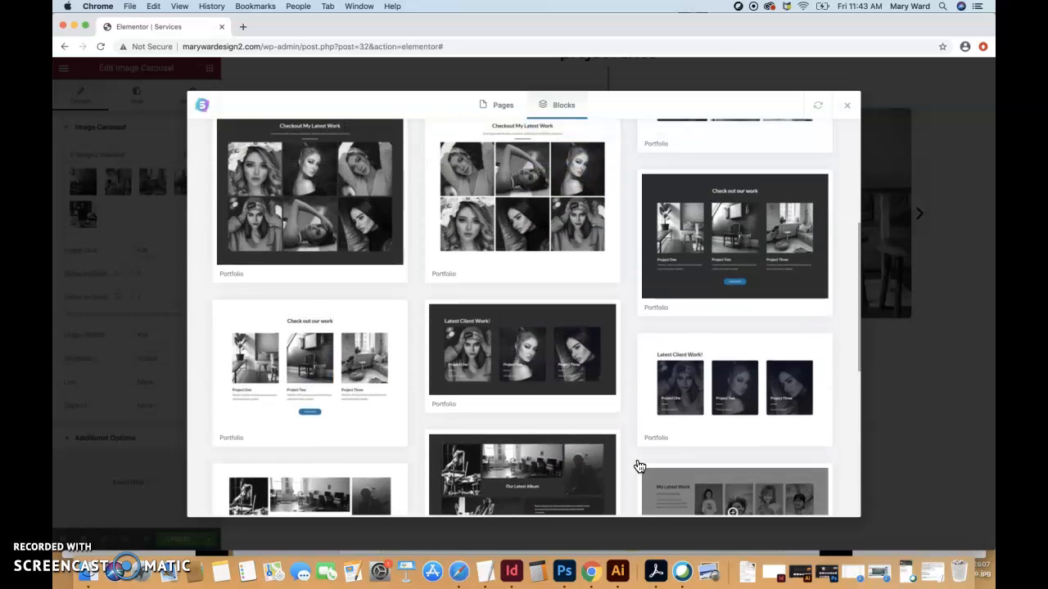
pyautogui.scroll(2, 640, 466)
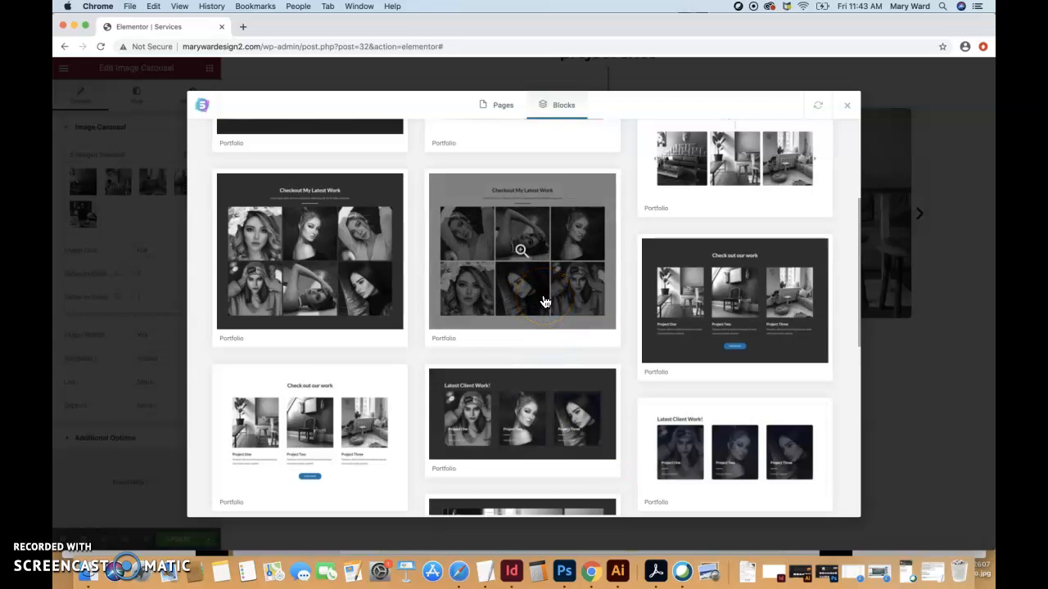
pyautogui.scroll(5, 545, 302)
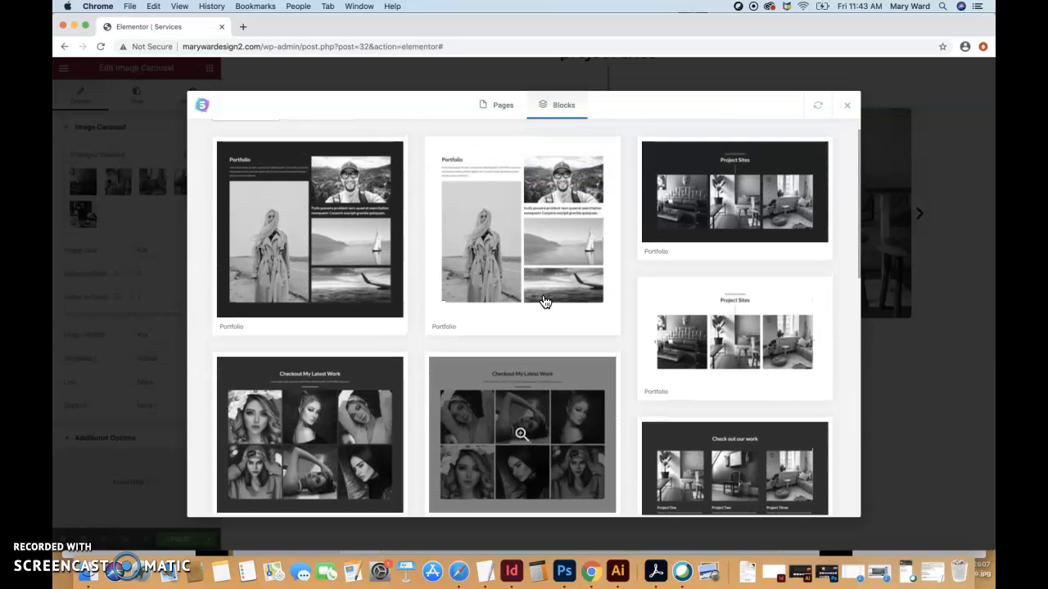
pyautogui.scroll(1, 545, 303)
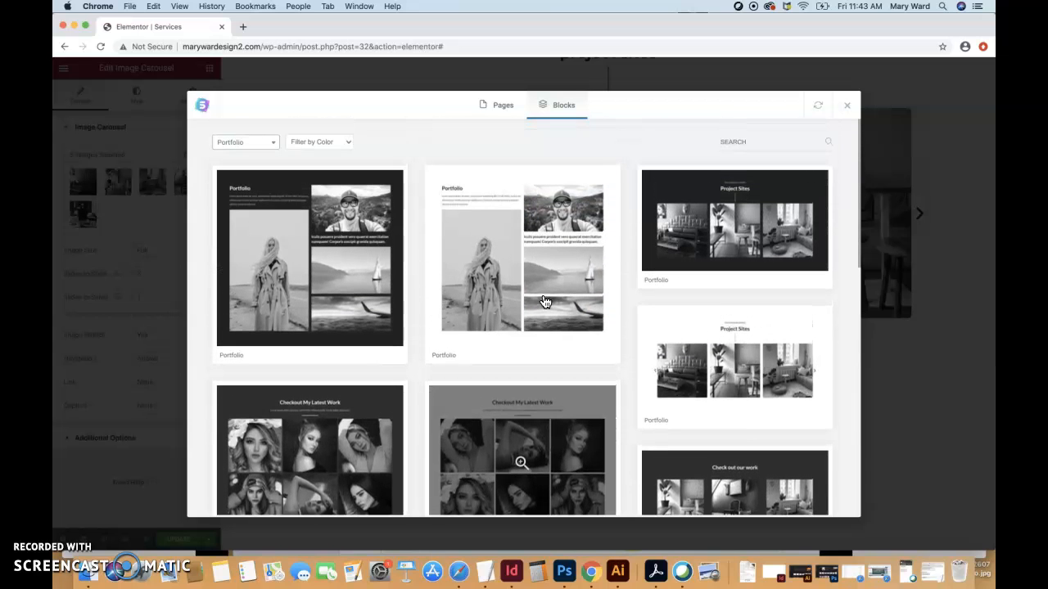
# Switch the block category to Services and browse the Our Services designs.
pyautogui.click(272, 144)
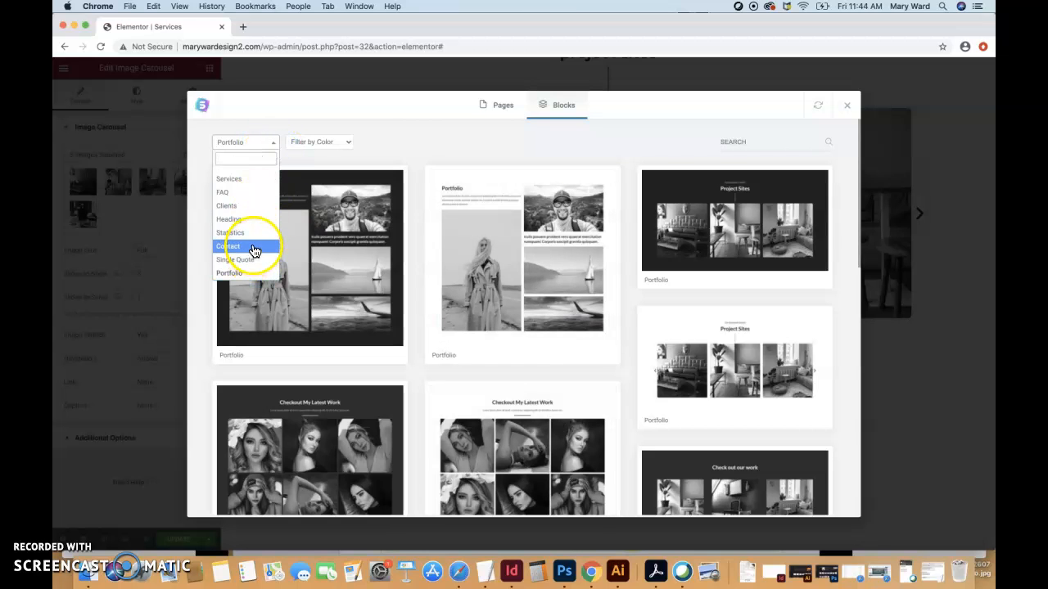
pyautogui.click(251, 181)
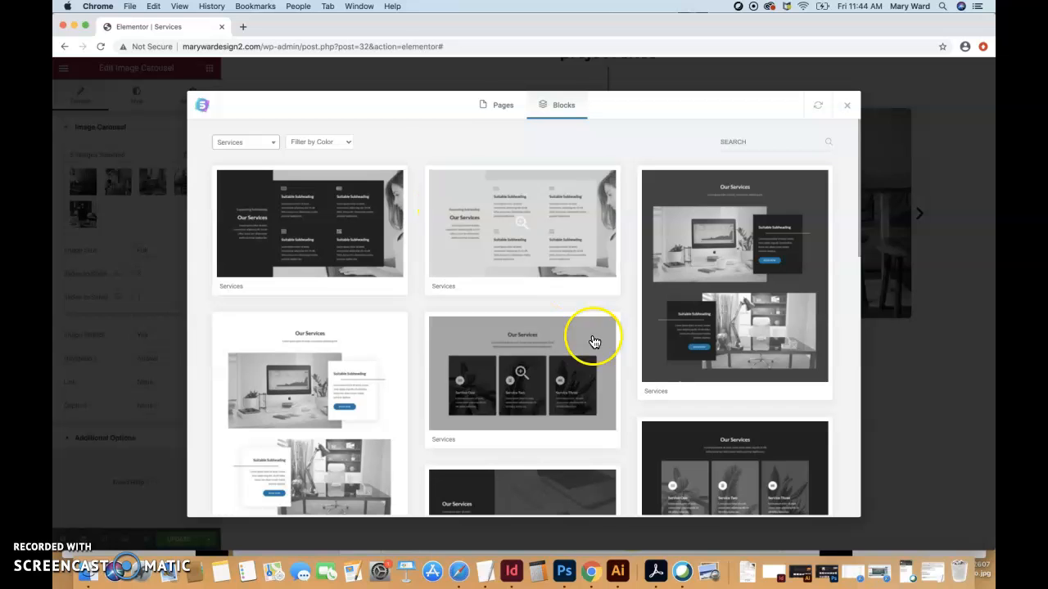
pyautogui.scroll(-10, 603, 455)
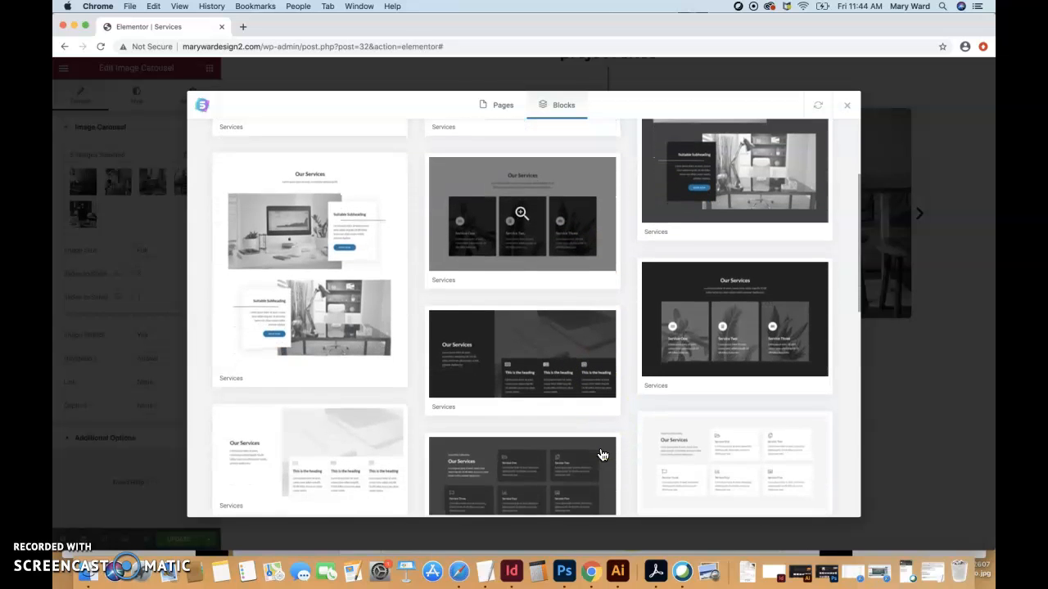
pyautogui.scroll(-5, 602, 455)
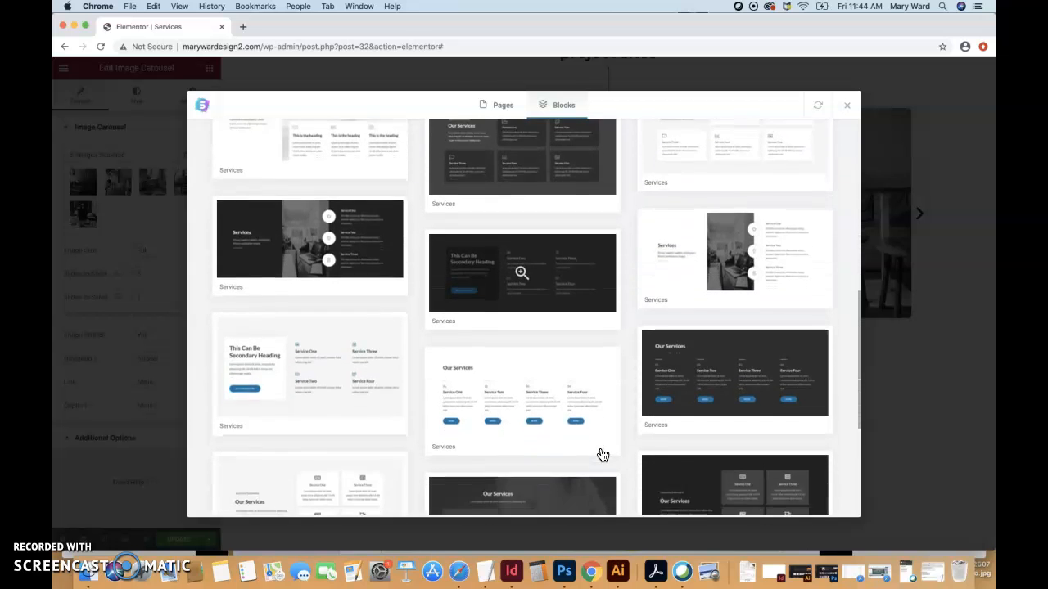
pyautogui.scroll(-4, 602, 455)
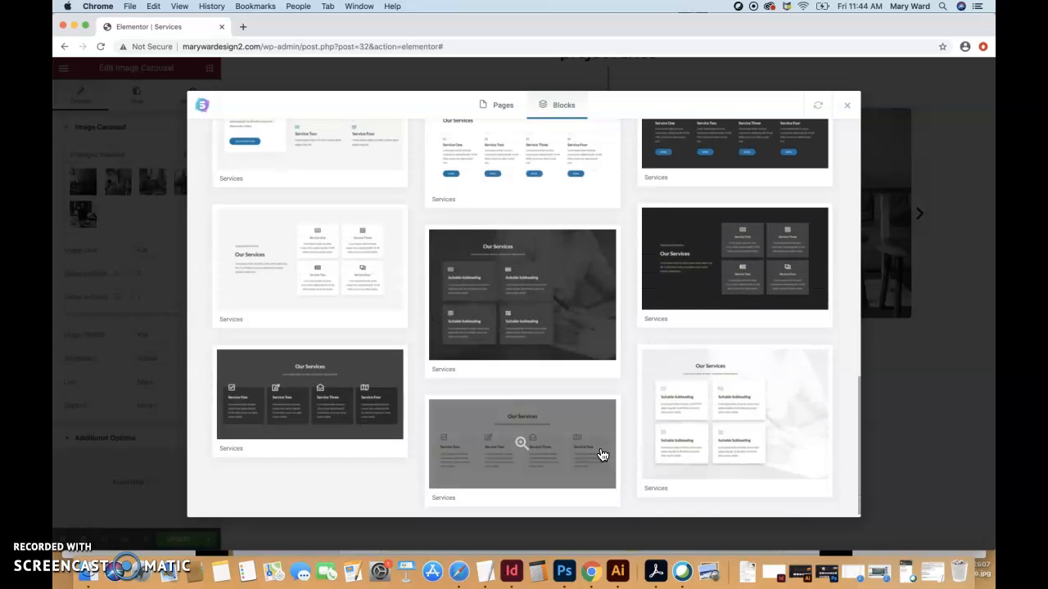
pyautogui.scroll(8, 602, 455)
pyautogui.scroll(5, 602, 455)
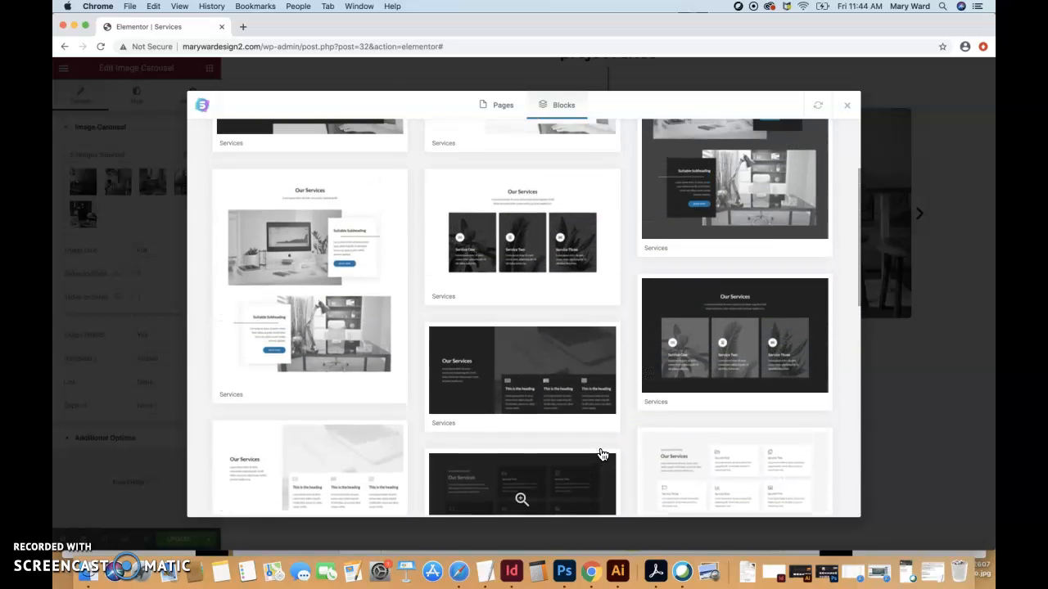
# Preview the Our Services block with desk photos and scroll through its layout.
pyautogui.click(350, 301)
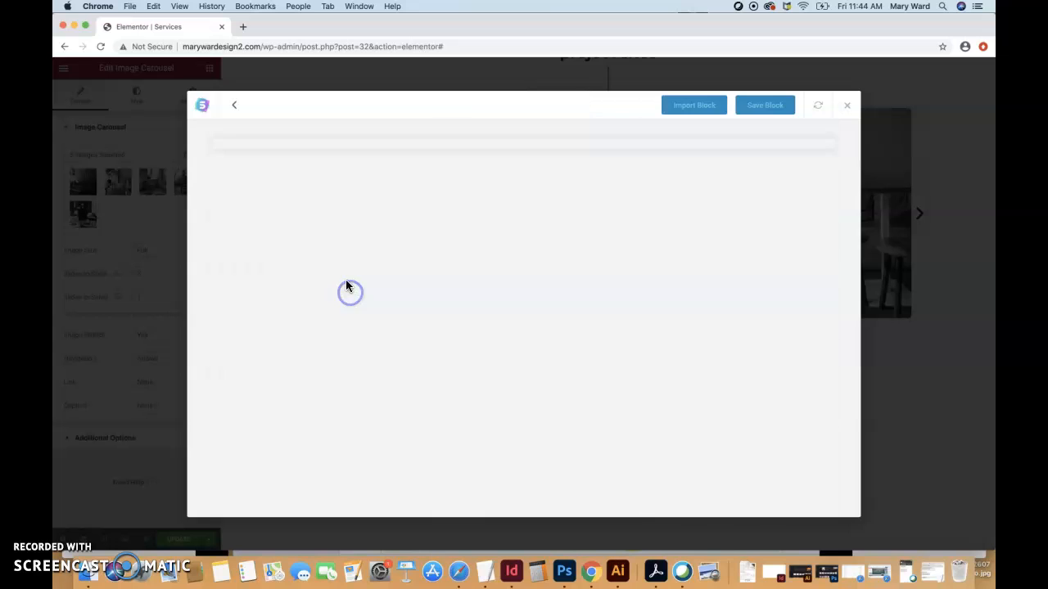
pyautogui.scroll(-2, 598, 400)
pyautogui.scroll(1, 599, 400)
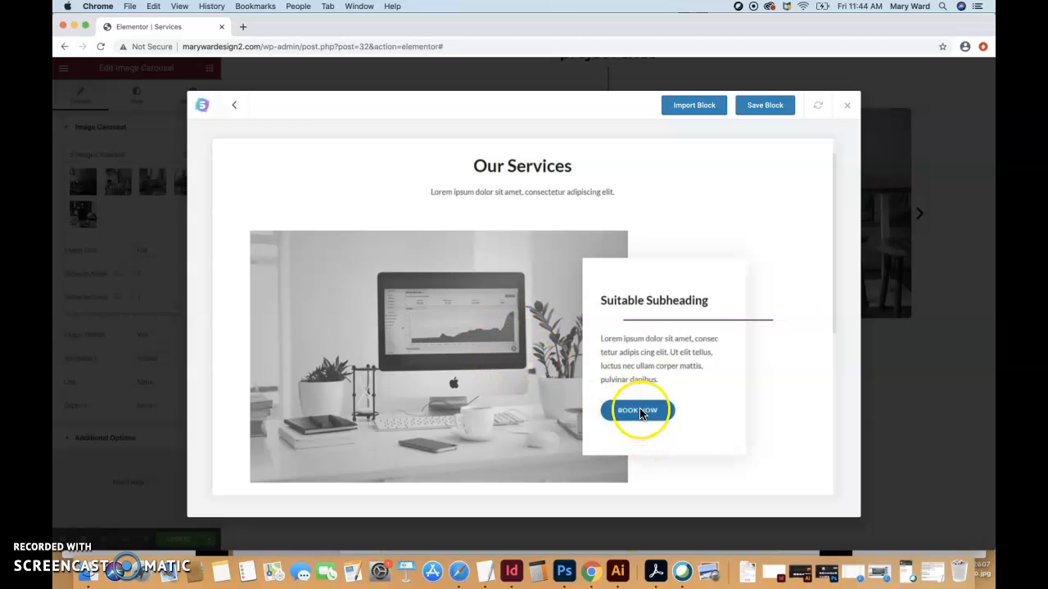
pyautogui.scroll(-2, 630, 425)
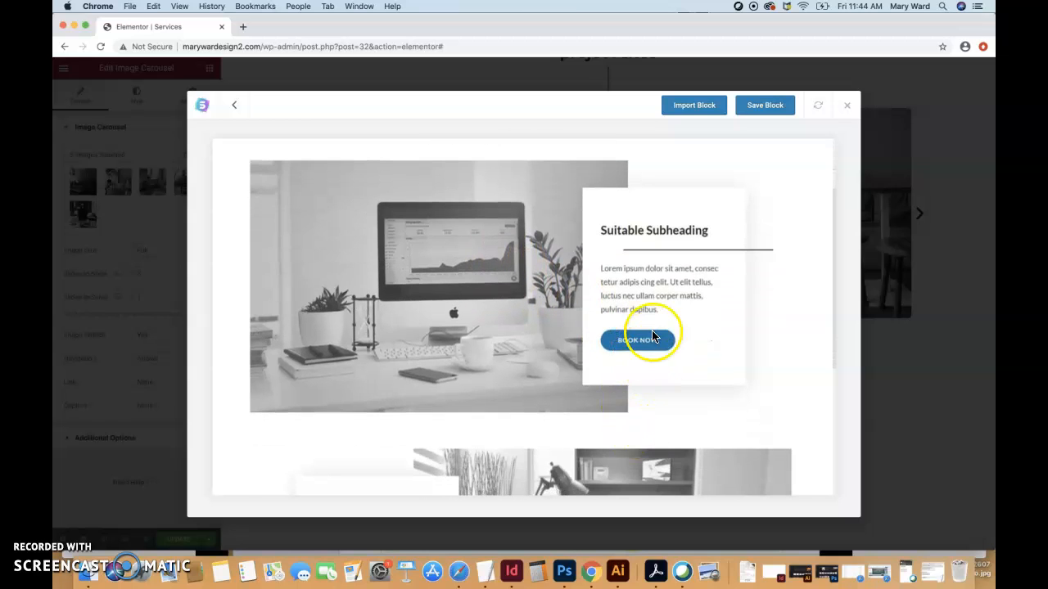
pyautogui.scroll(-7, 600, 400)
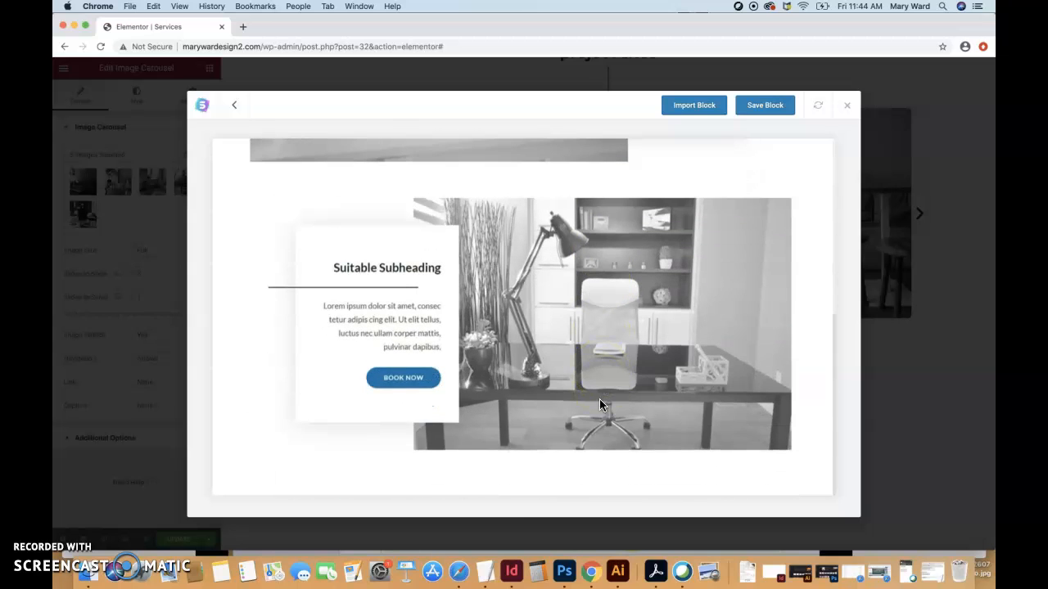
pyautogui.scroll(2, 599, 398)
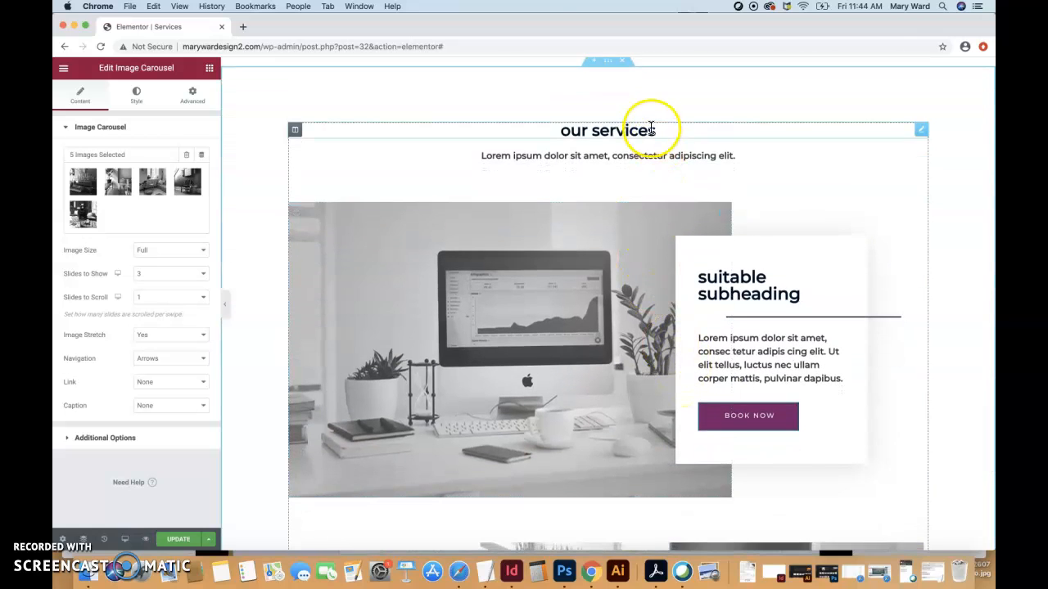
# Check the card's heading and text, then delete its BOOK NOW button.
pyautogui.click(647, 130)
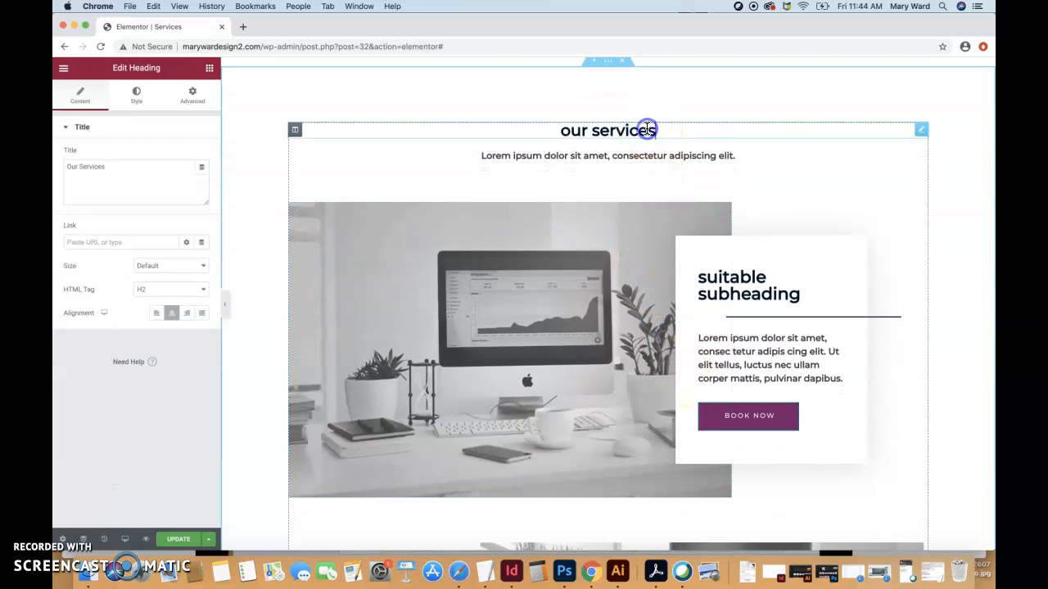
pyautogui.tripleClick(577, 157)
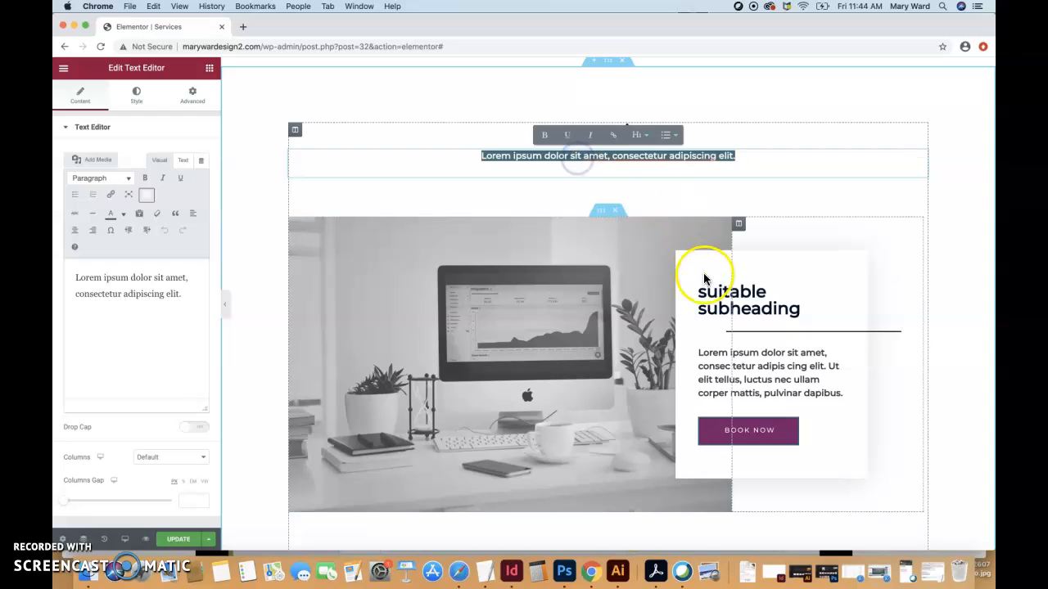
pyautogui.tripleClick(737, 297)
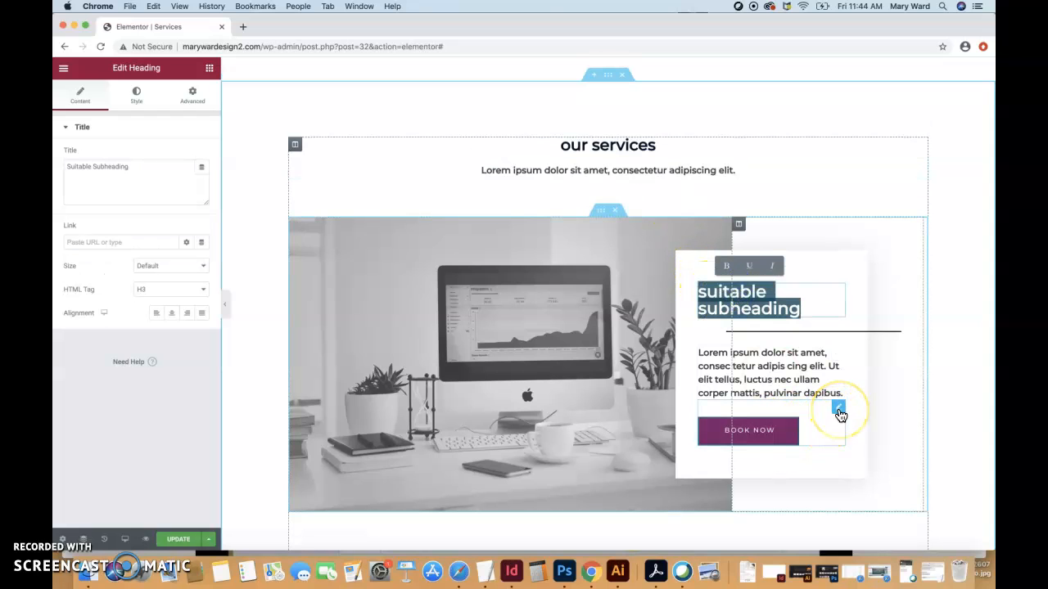
pyautogui.rightClick(839, 413)
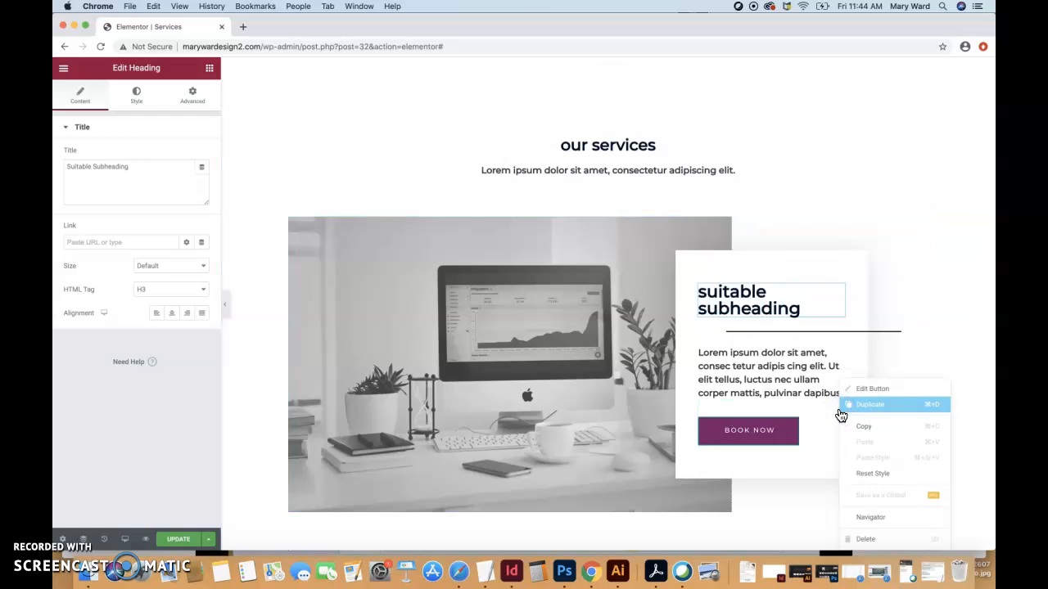
pyautogui.click(862, 540)
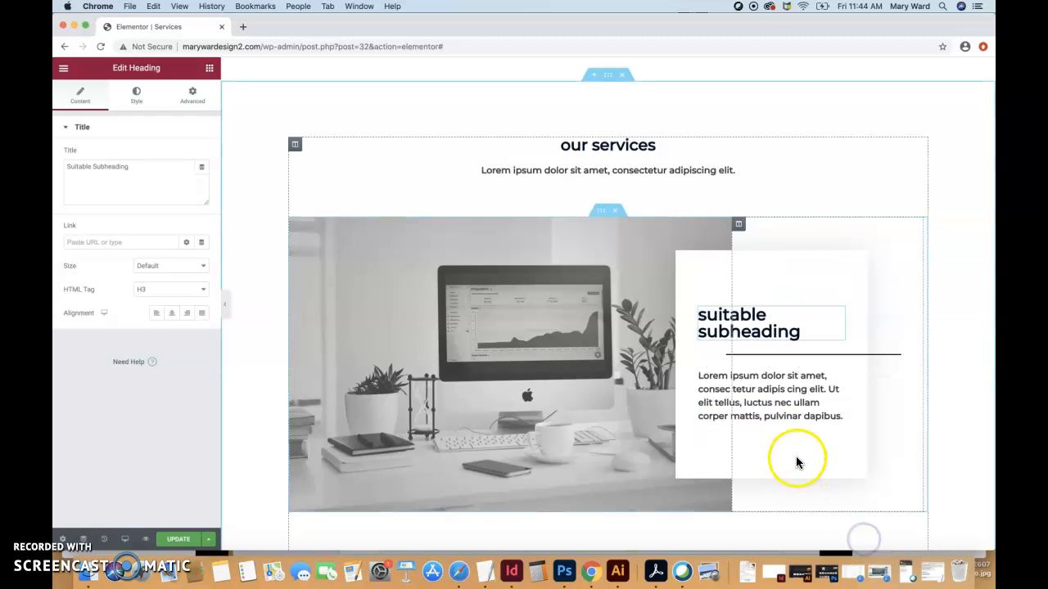
pyautogui.click(600, 442)
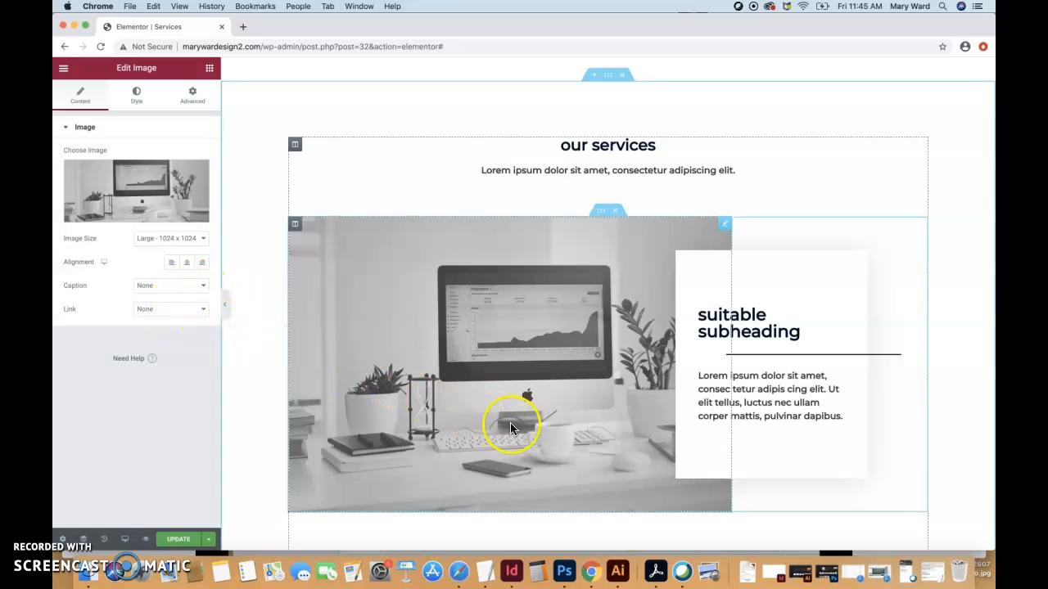
pyautogui.scroll(-5, 510, 423)
pyautogui.scroll(-3, 510, 429)
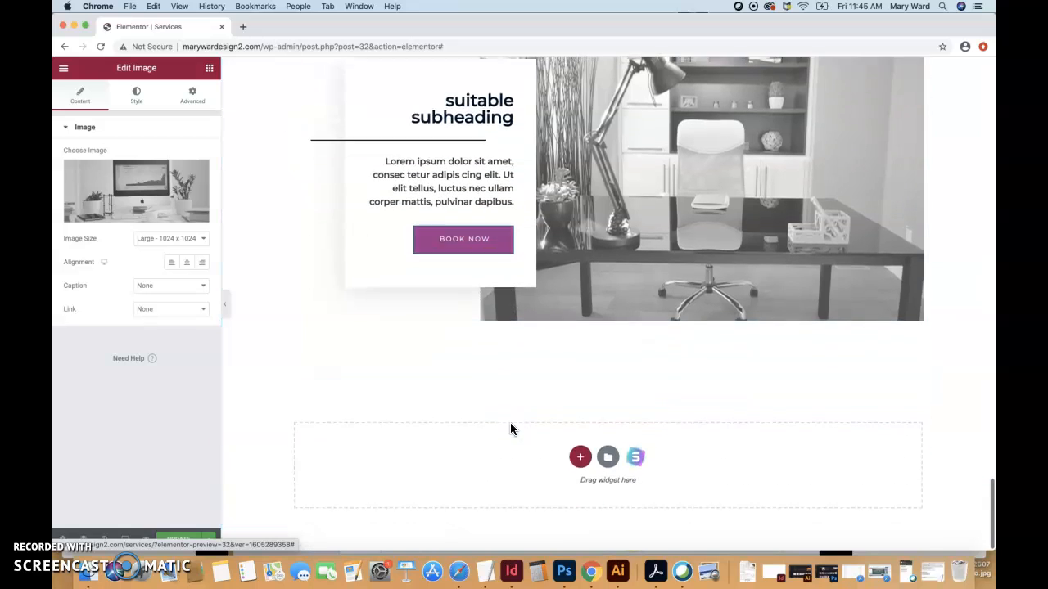
pyautogui.scroll(4, 509, 429)
pyautogui.scroll(5, 510, 422)
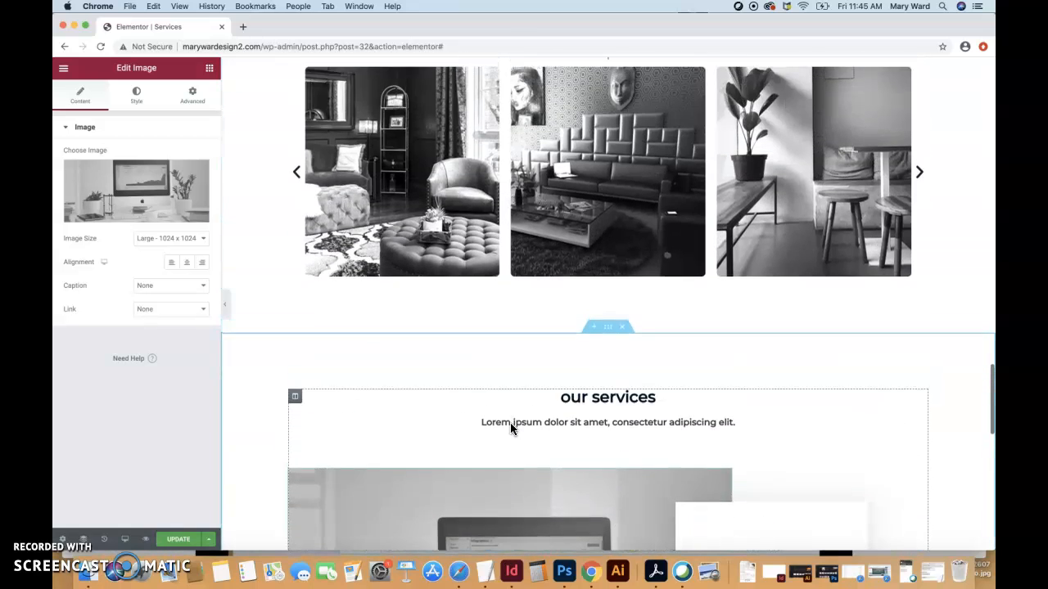
pyautogui.scroll(-6, 509, 423)
pyautogui.scroll(-3, 510, 428)
pyautogui.click(641, 455)
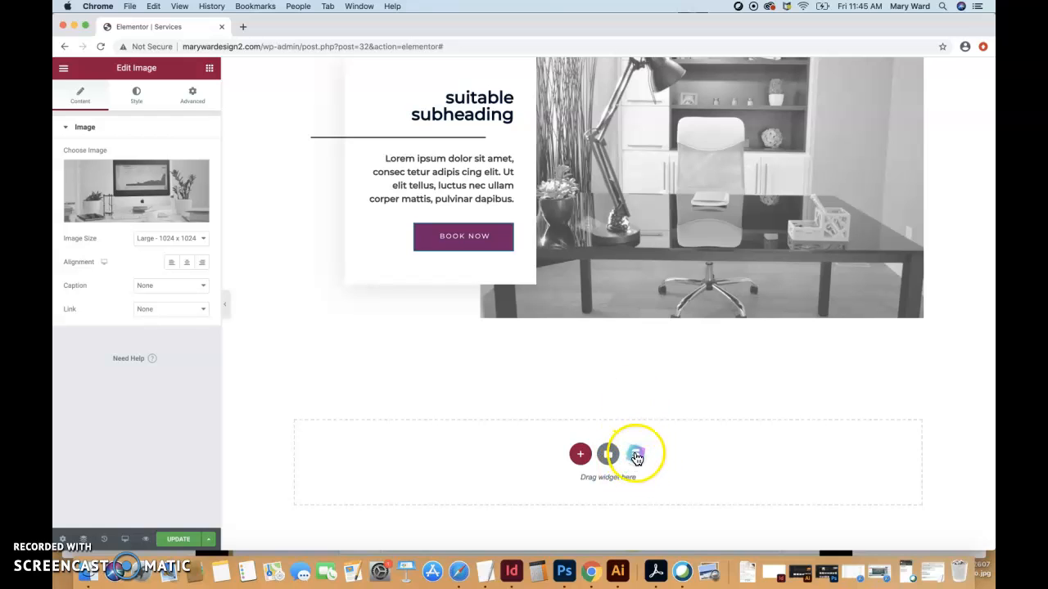
pyautogui.scroll(5, 637, 380)
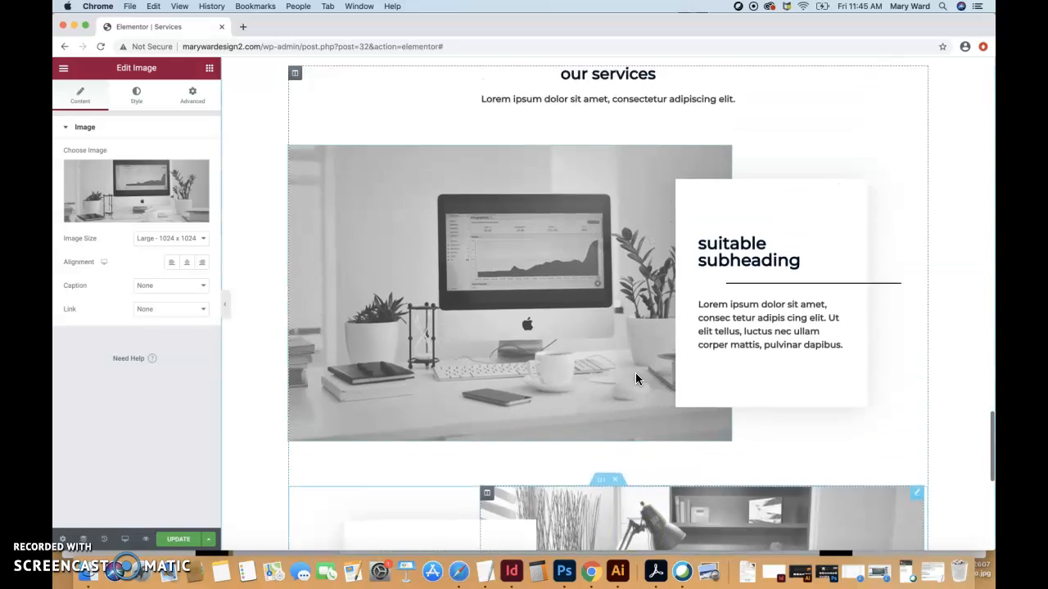
pyautogui.scroll(-5, 635, 373)
# Open the design library from the empty section and scroll the free Pages templates.
pyautogui.click(653, 455)
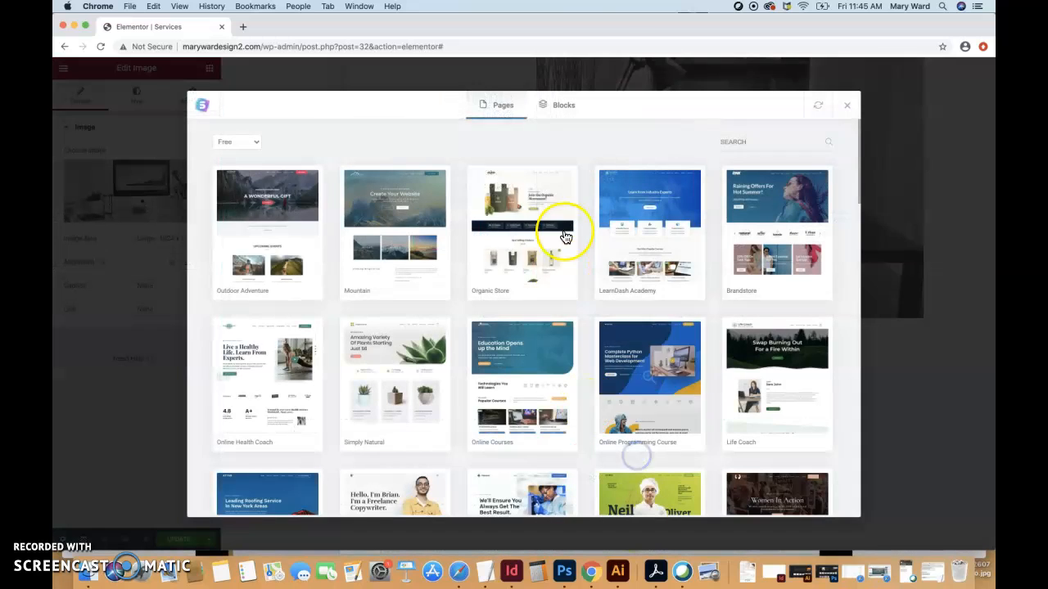
pyautogui.scroll(-1, 540, 305)
pyautogui.scroll(1, 538, 302)
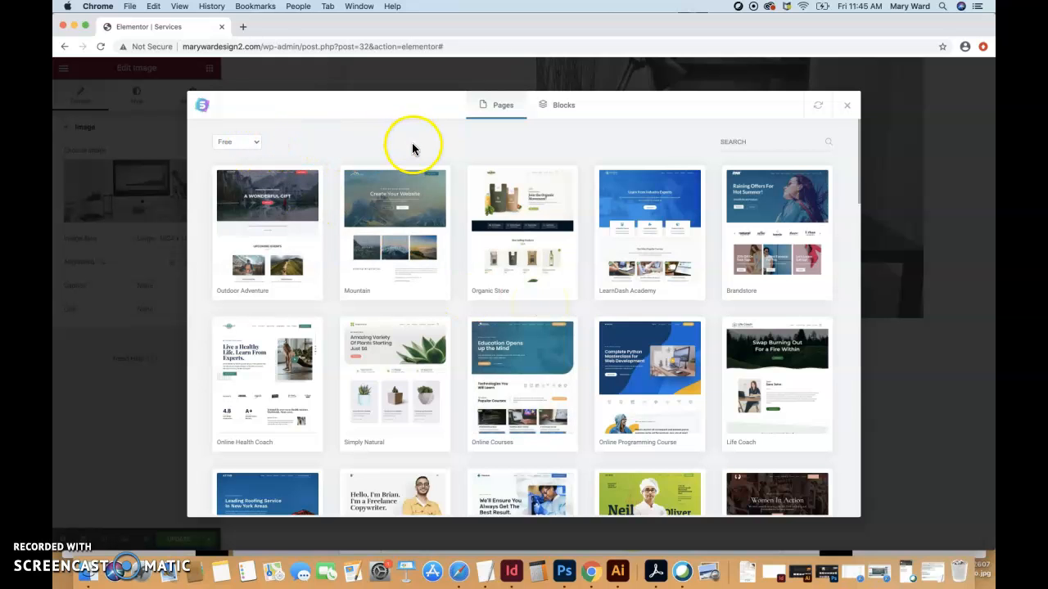
pyautogui.scroll(-15, 459, 297)
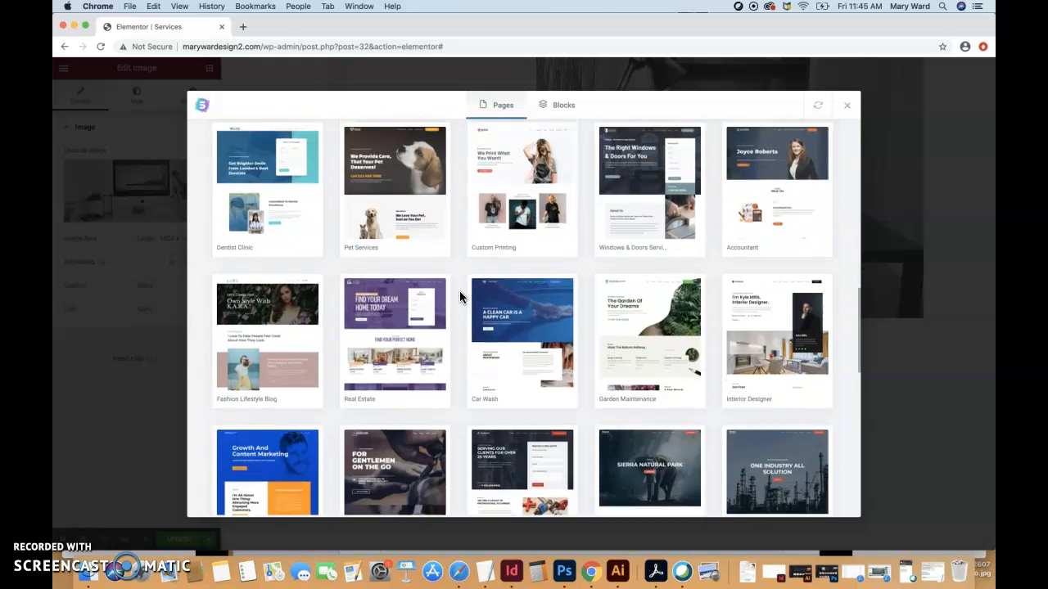
pyautogui.scroll(-10, 459, 297)
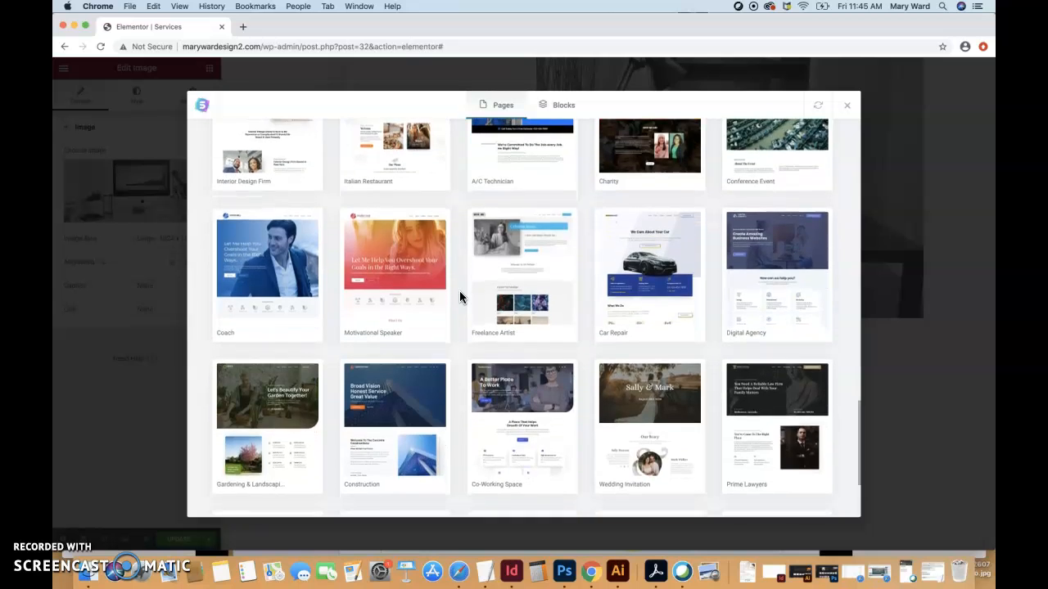
# Close the design library and preview the site's changes in a new tab.
pyautogui.click(844, 108)
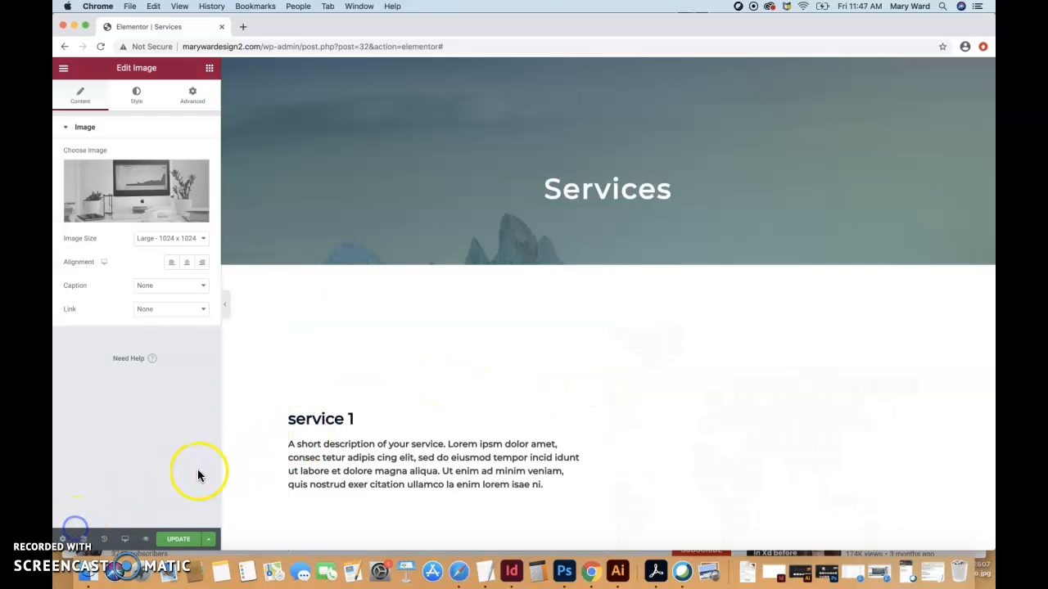
pyautogui.click(145, 543)
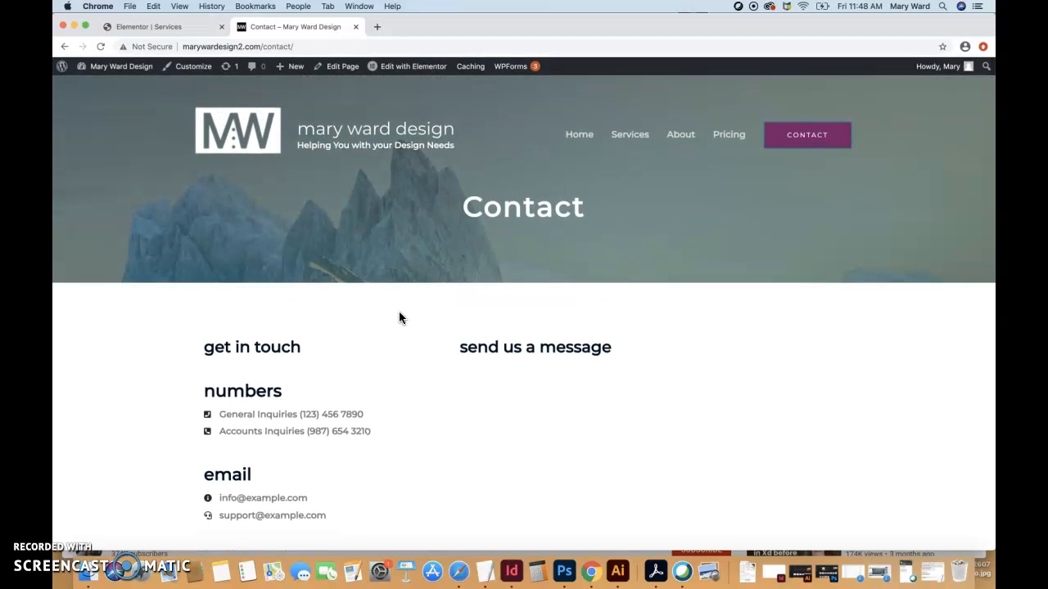
# Load the Contact page in Elementor and select its get in touch heading.
pyautogui.click(385, 69)
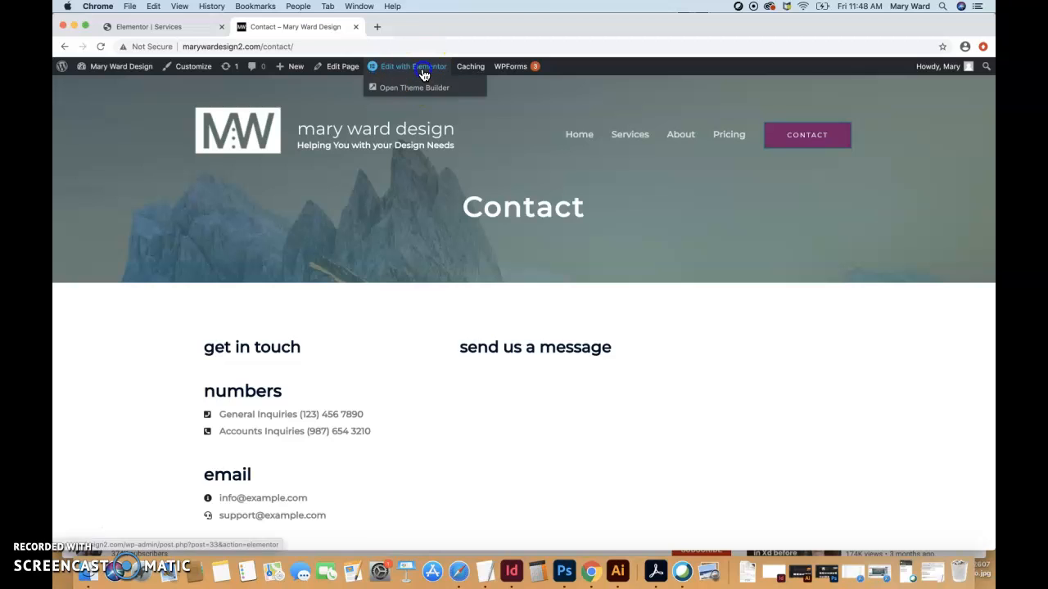
pyautogui.scroll(-5, 349, 404)
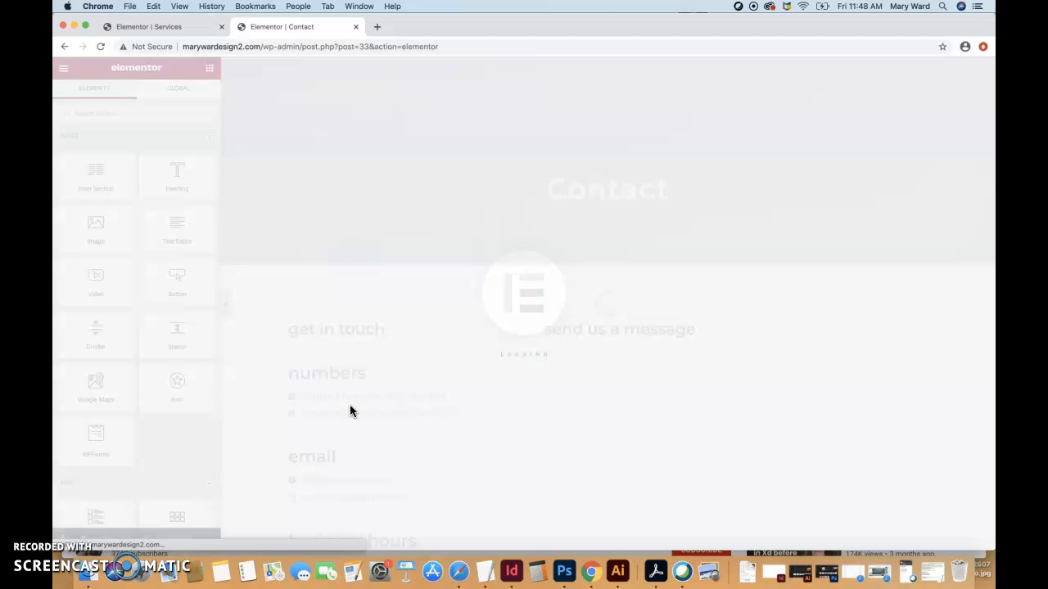
pyautogui.scroll(-1, 349, 404)
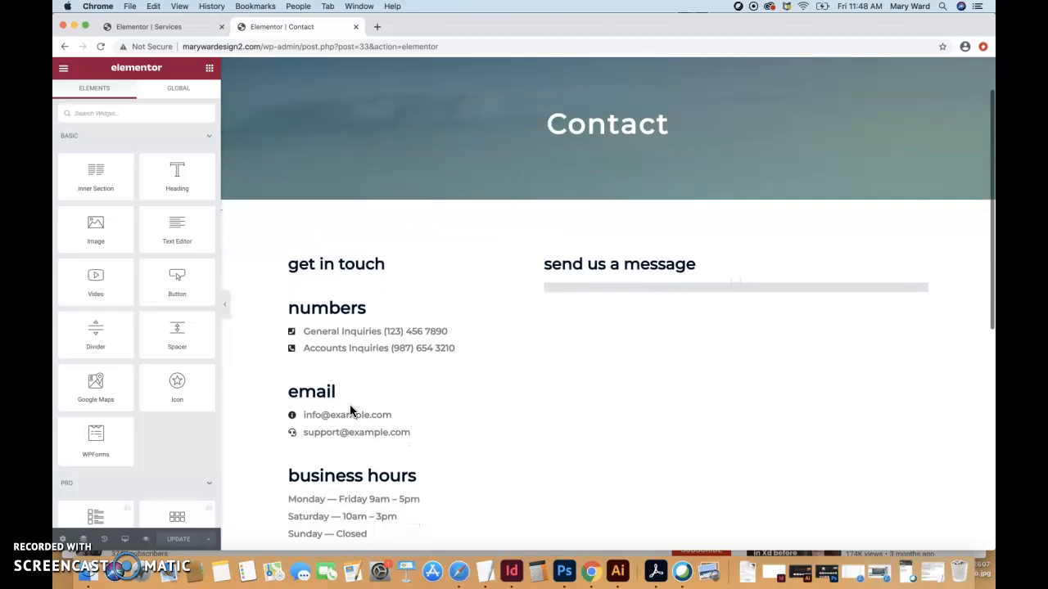
pyautogui.click(365, 262)
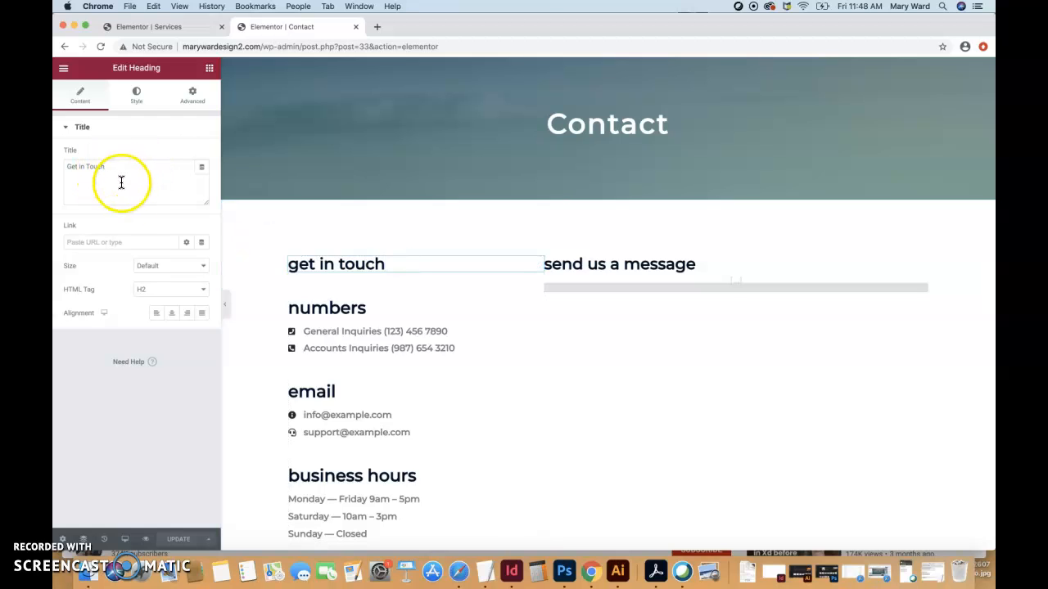
# Select the phone numbers and email Icon Lists to review their items.
pyautogui.click(354, 332)
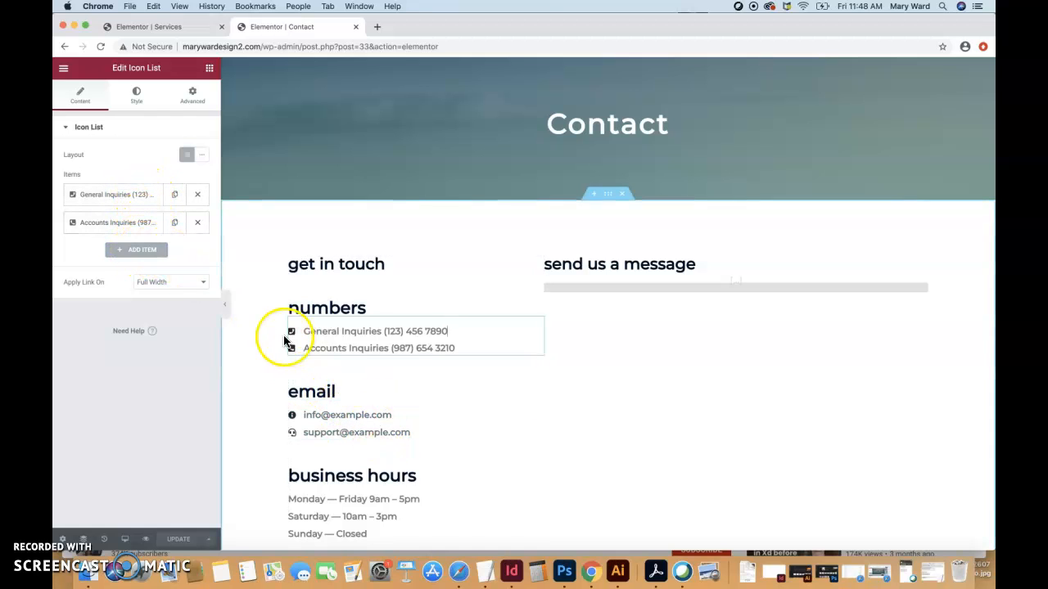
pyautogui.scroll(-2, 363, 385)
pyautogui.click(358, 355)
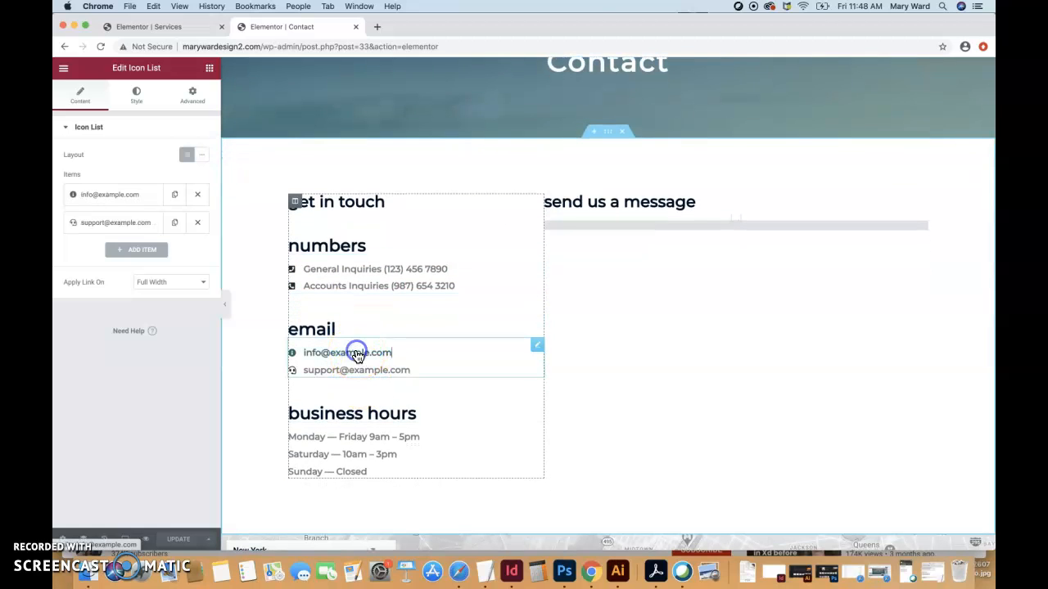
pyautogui.click(536, 345)
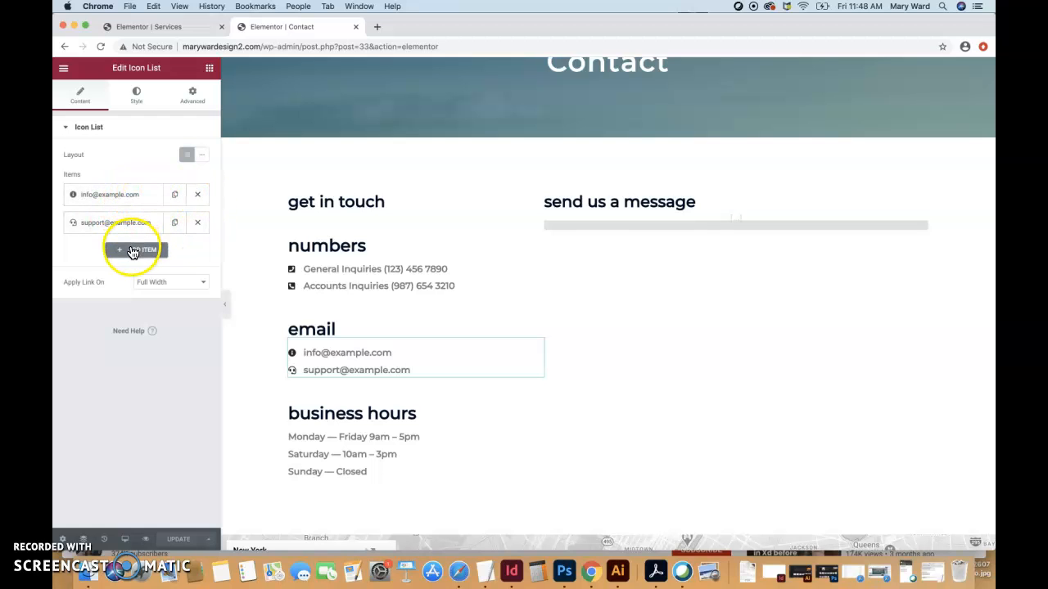
# Try the business hours list as Inline, then leave its layout on Default.
pyautogui.click(451, 440)
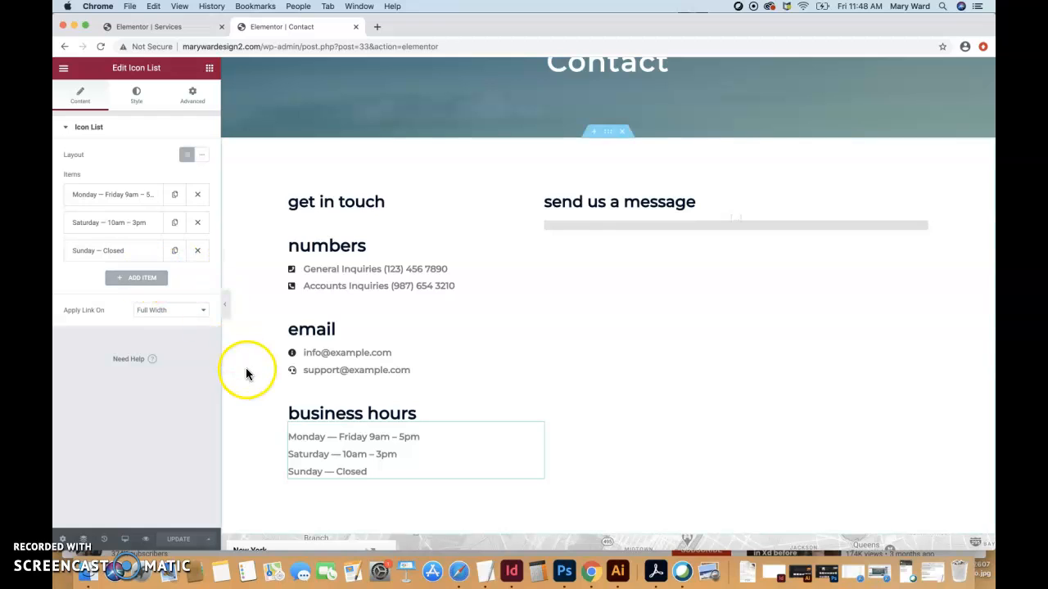
pyautogui.click(202, 158)
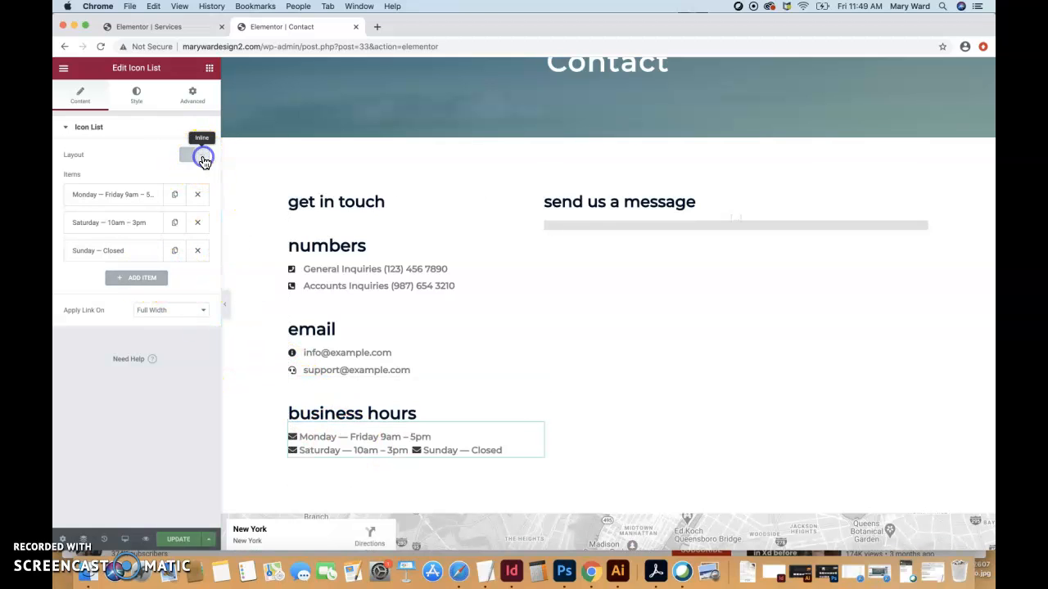
pyautogui.click(191, 161)
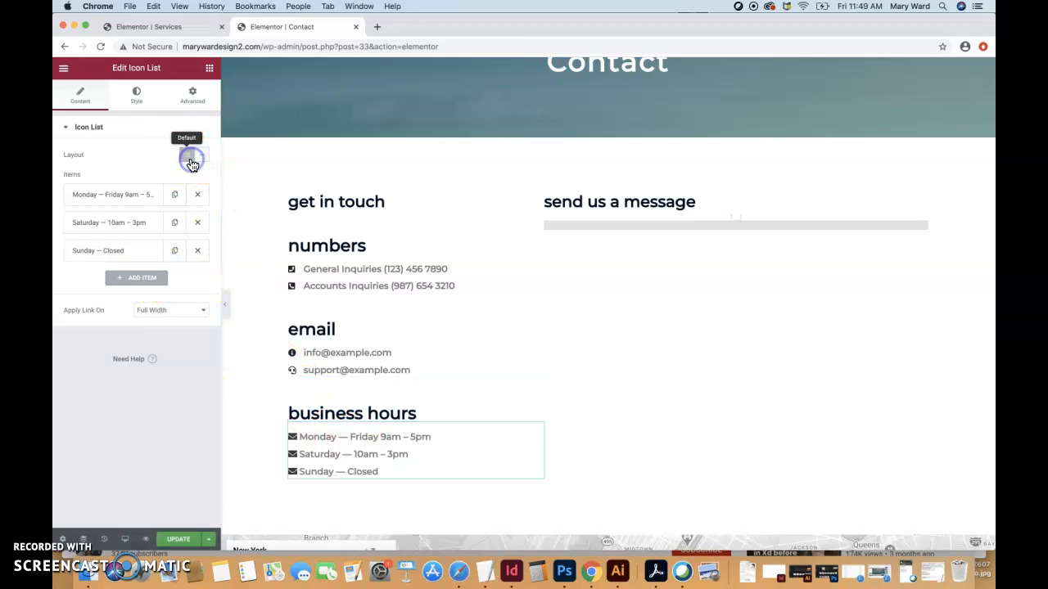
pyautogui.click(201, 158)
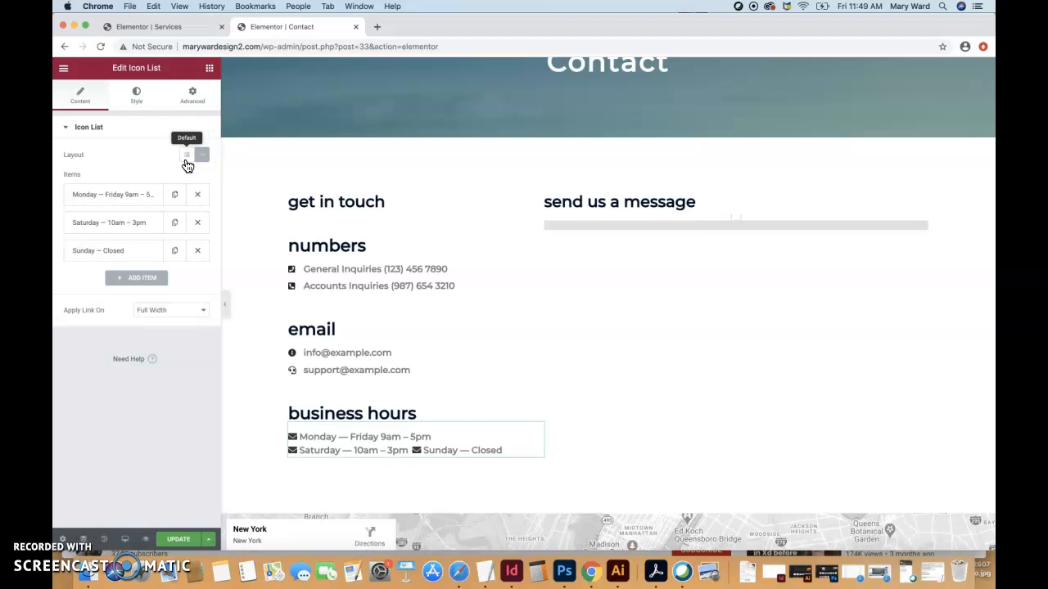
pyautogui.click(187, 162)
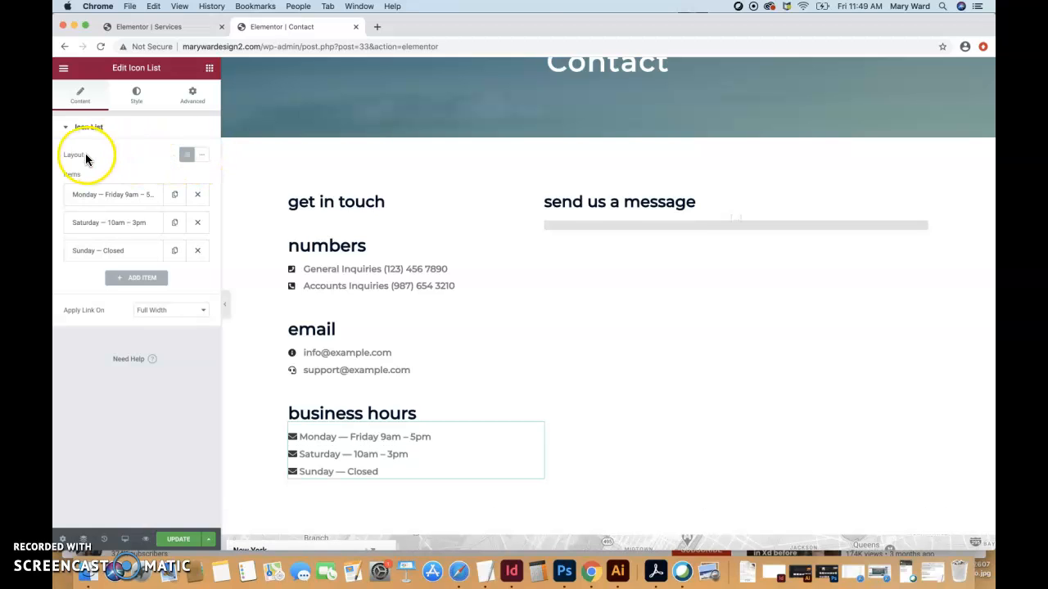
pyautogui.click(649, 203)
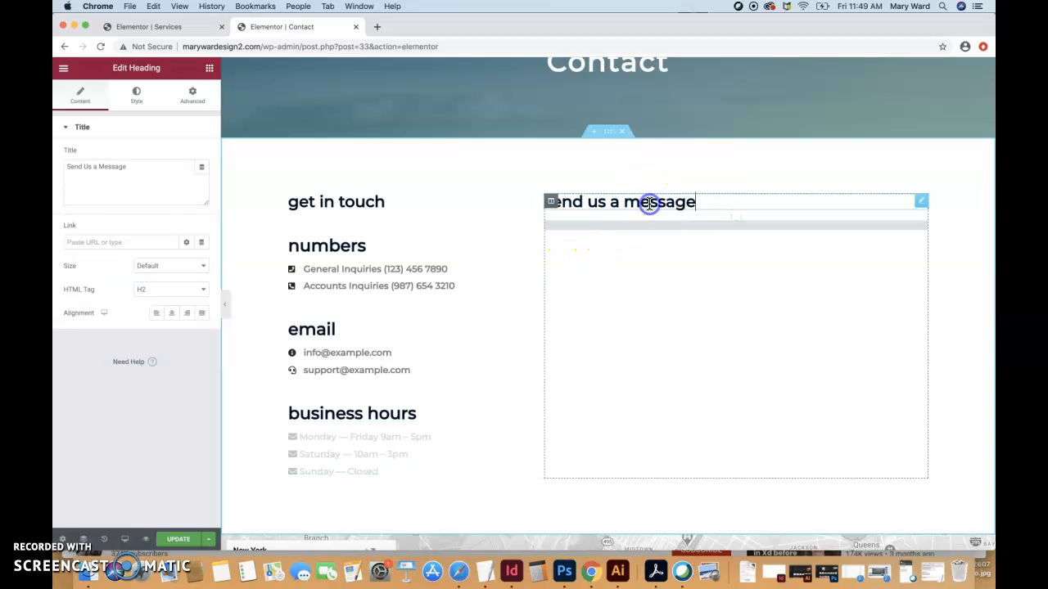
# Set the Send Us a Message heading's text transform to Normal.
pyautogui.click(709, 231)
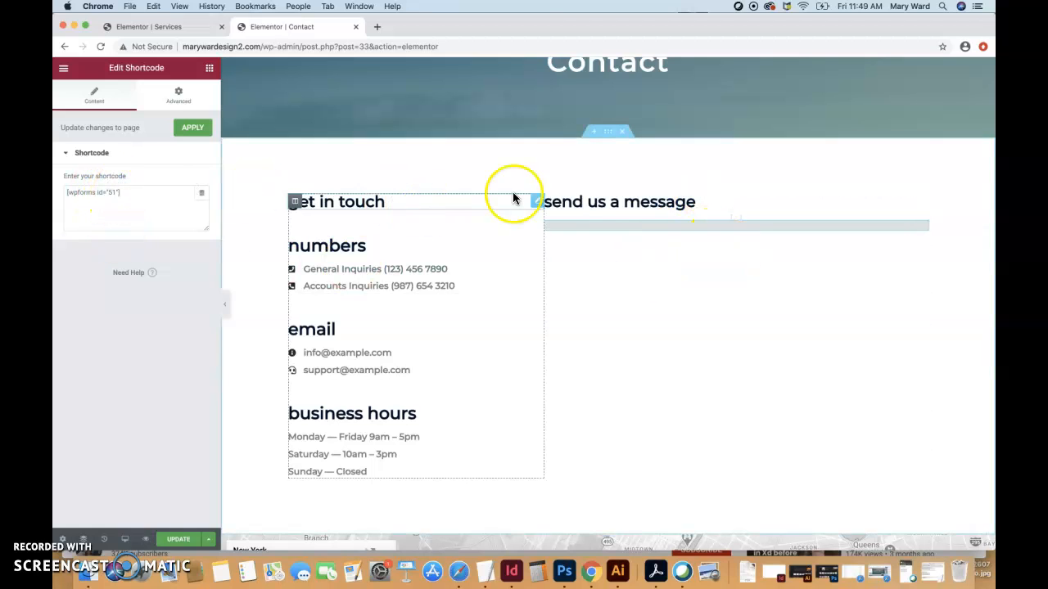
pyautogui.click(645, 203)
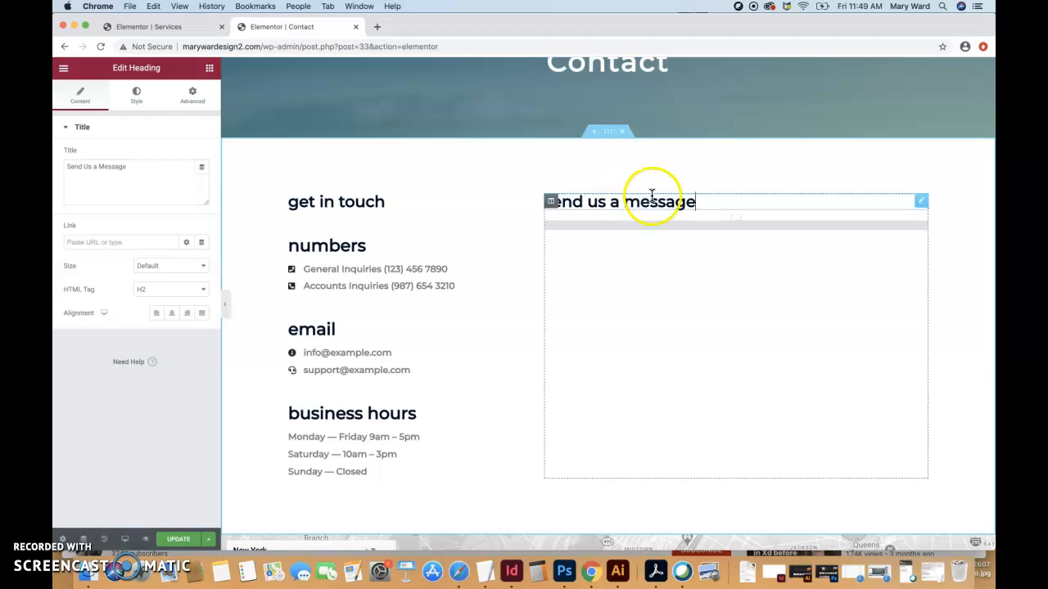
pyautogui.click(121, 168)
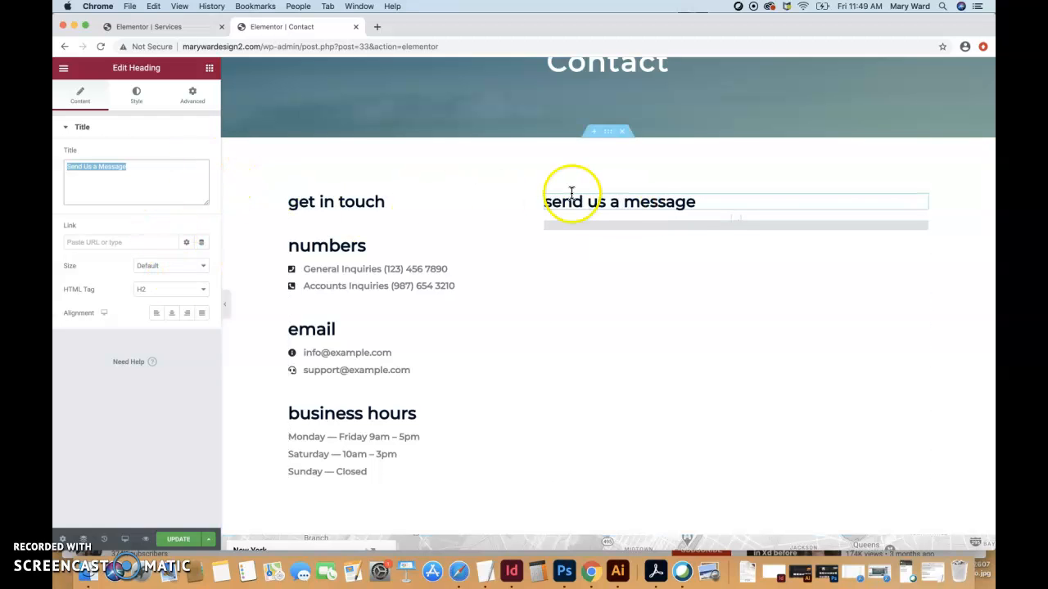
pyautogui.click(137, 98)
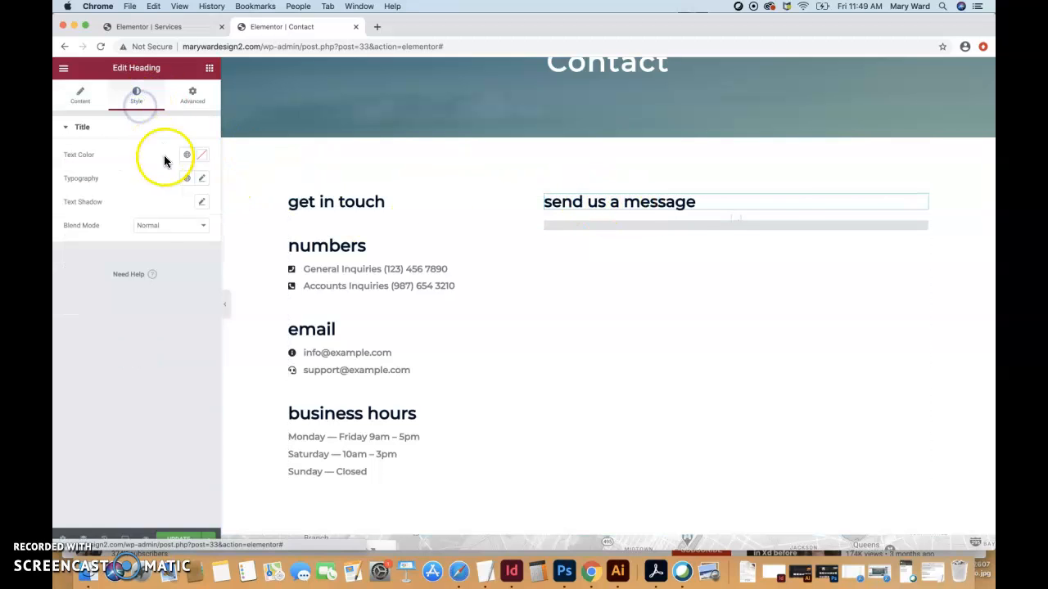
pyautogui.click(203, 182)
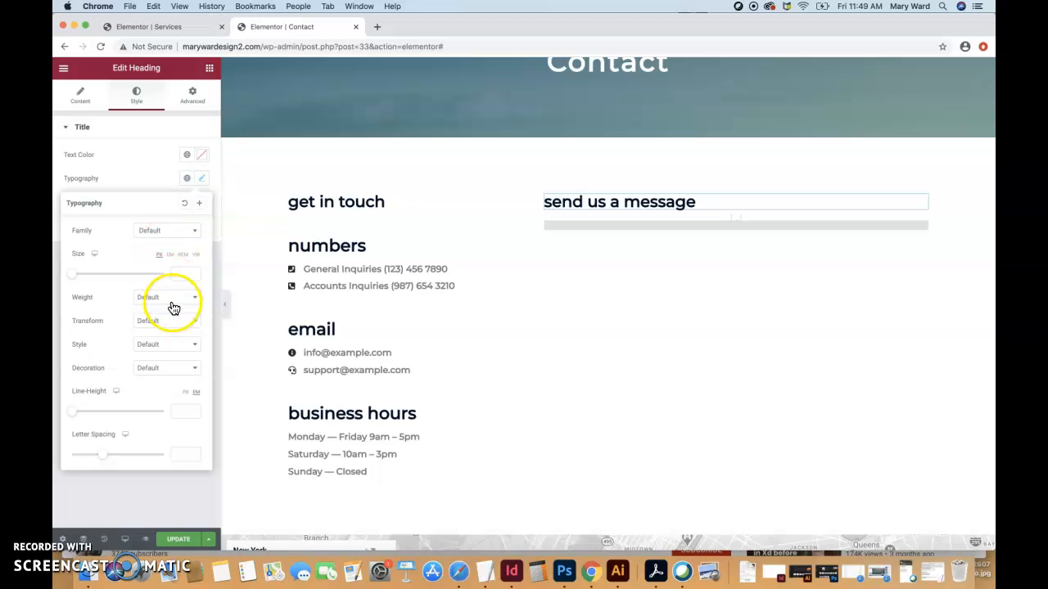
pyautogui.click(164, 321)
pyautogui.click(153, 359)
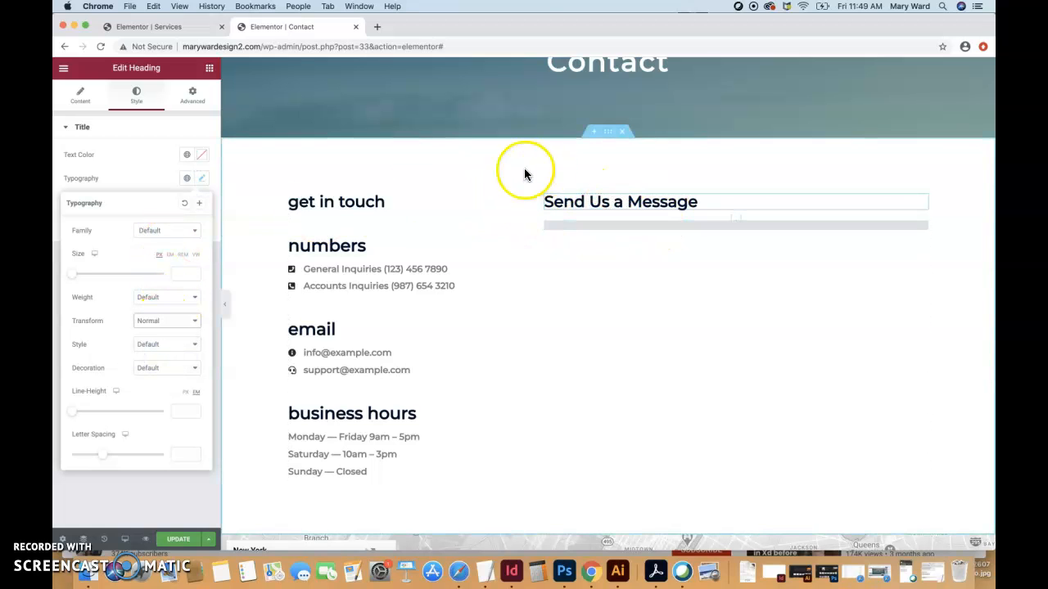
# Set the Get in Touch heading's typography transform to Normal too.
pyautogui.click(357, 195)
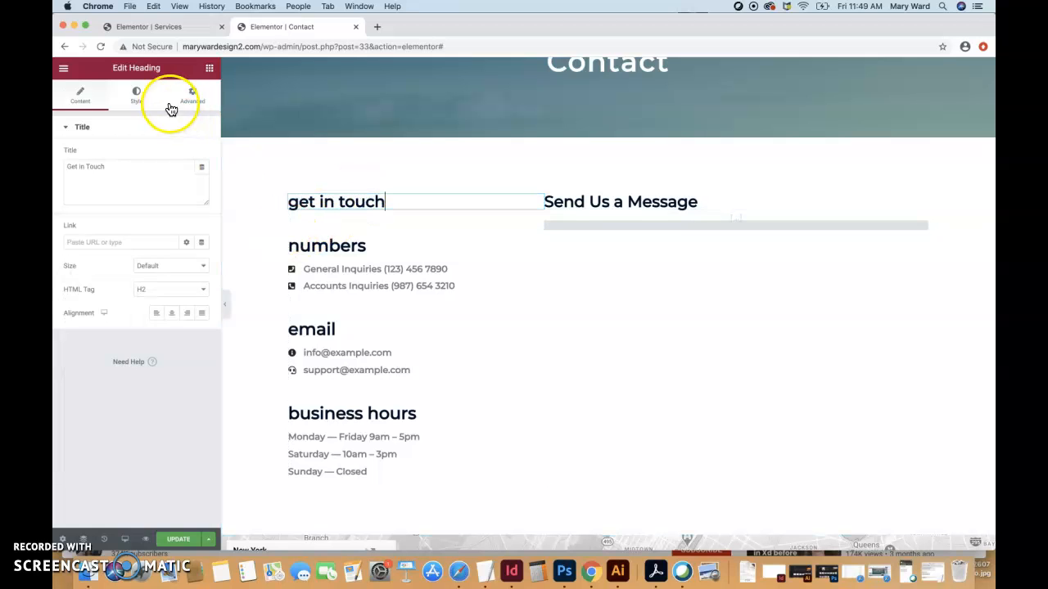
pyautogui.click(137, 98)
pyautogui.click(201, 178)
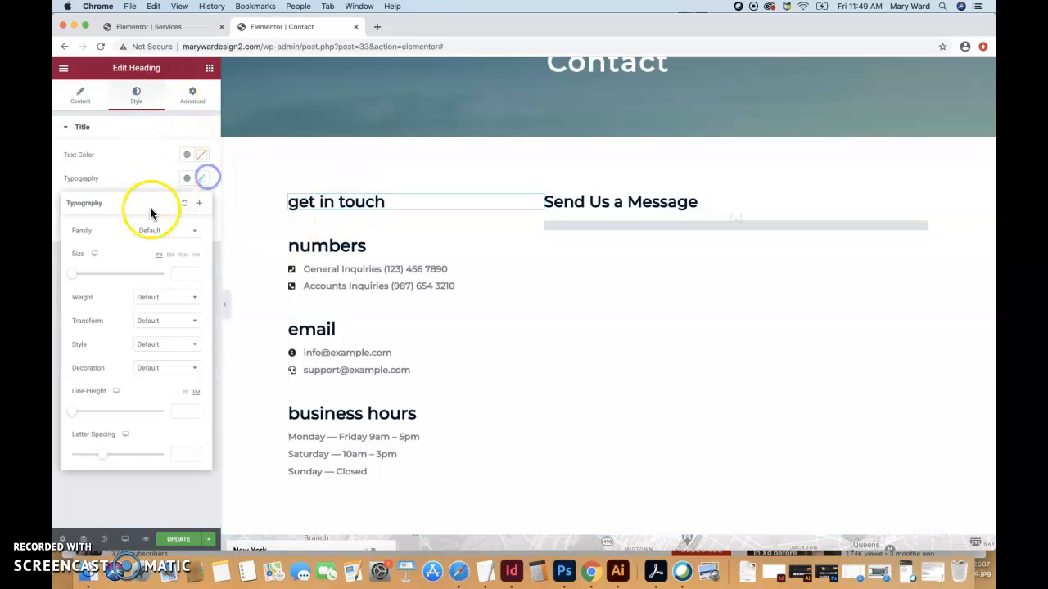
pyautogui.click(166, 321)
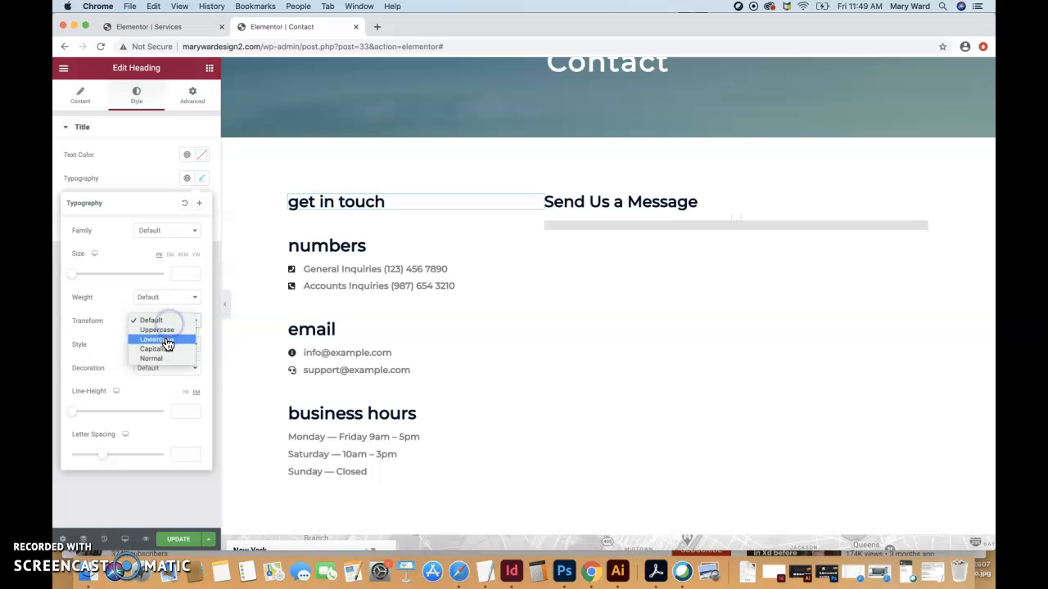
pyautogui.click(163, 360)
pyautogui.scroll(-5, 388, 409)
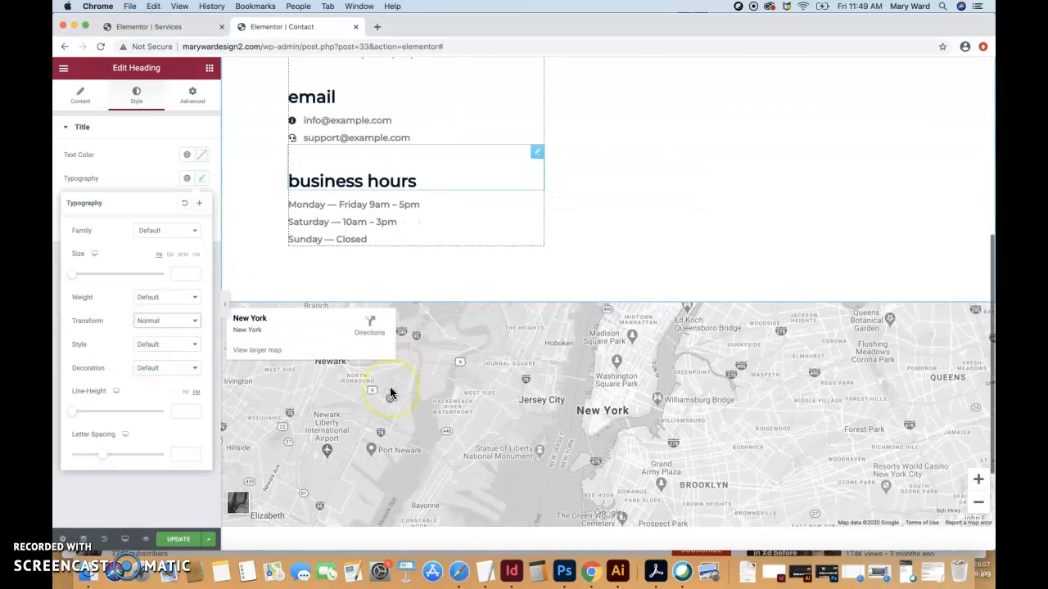
pyautogui.click(622, 275)
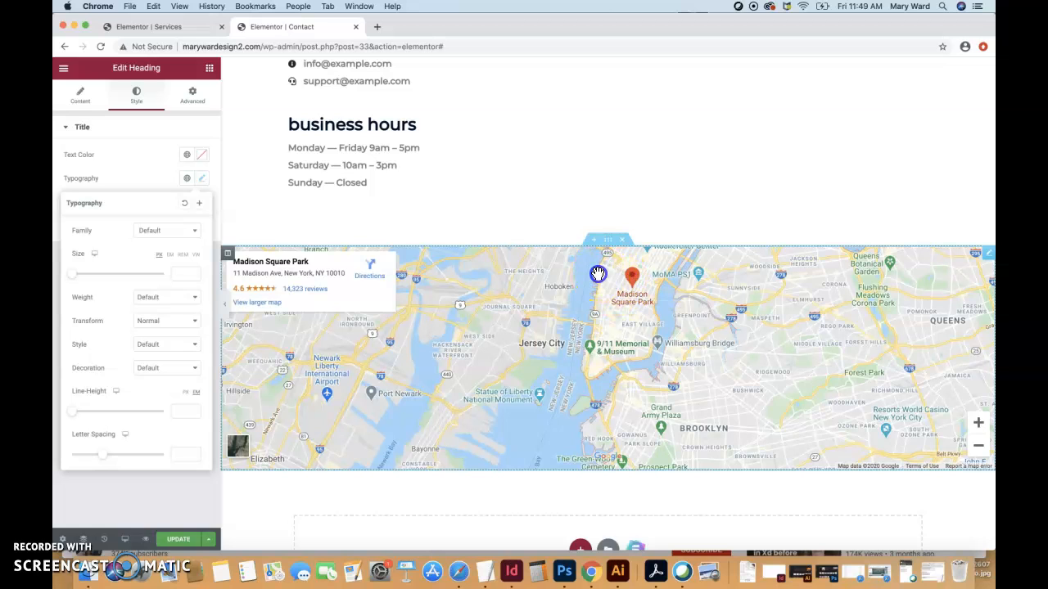
# Change the Google Maps widget's location to Havre, MT.
pyautogui.click(577, 283)
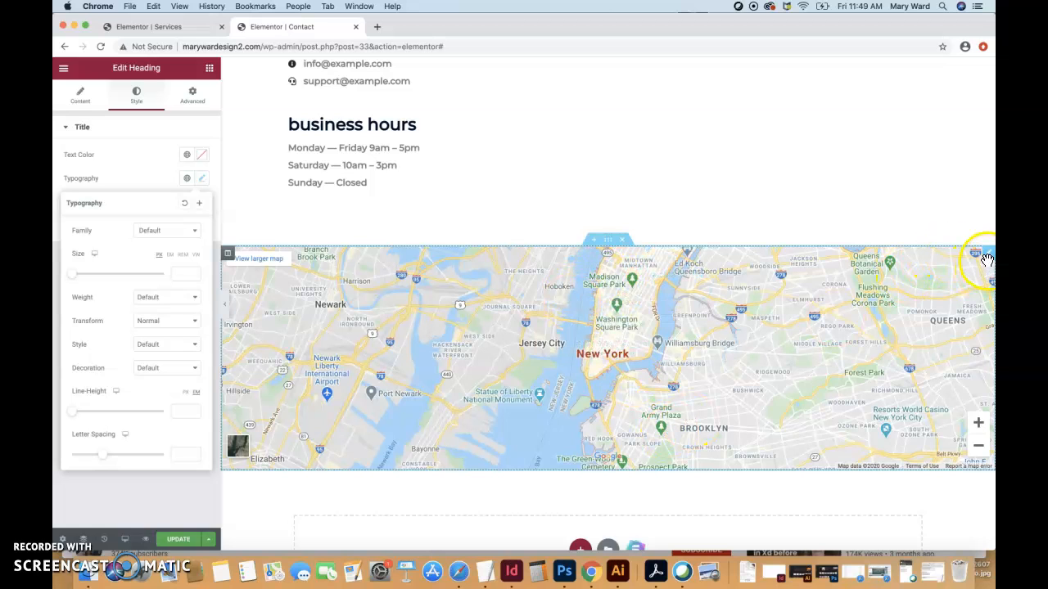
pyautogui.click(988, 259)
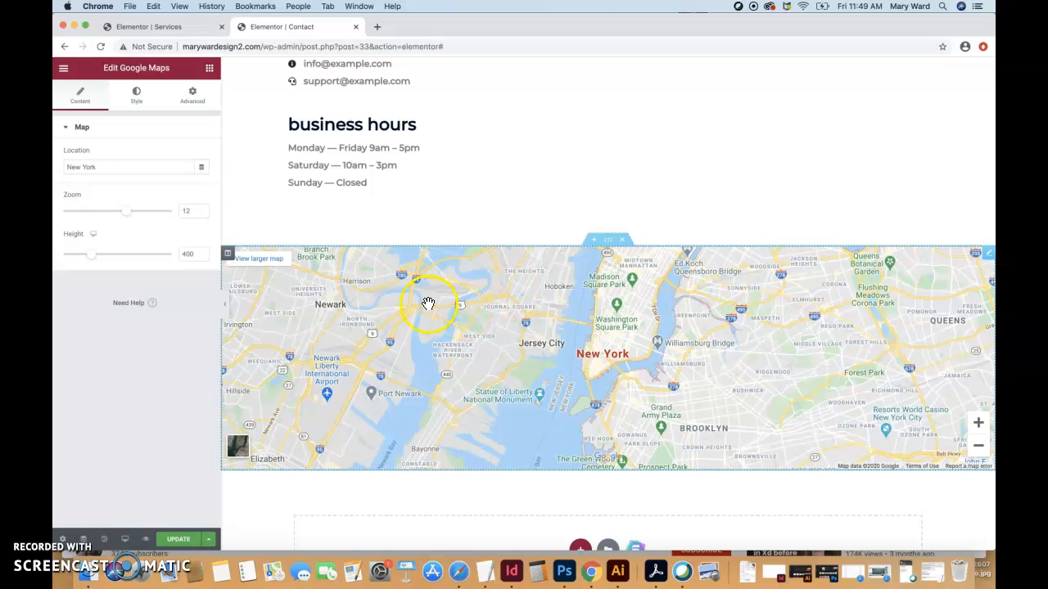
pyautogui.doubleClick(119, 164)
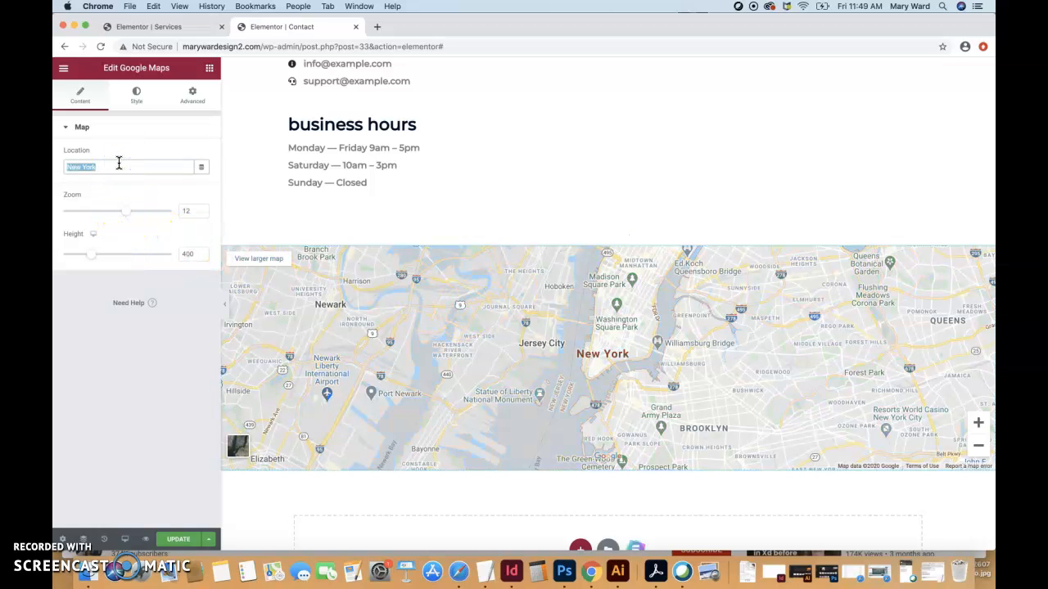
pyautogui.write('Havre, M')
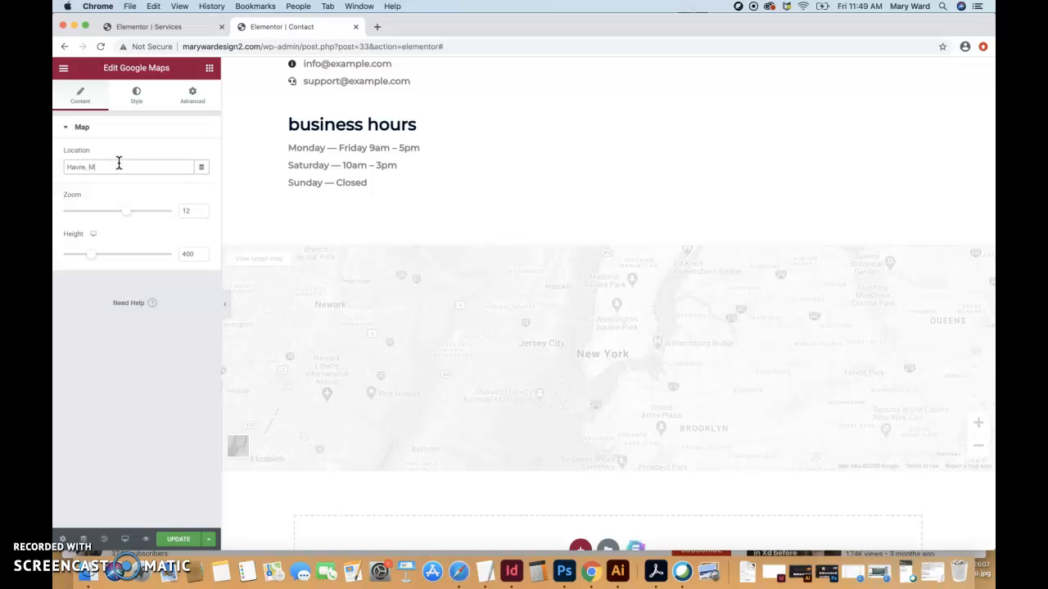
pyautogui.write('T')
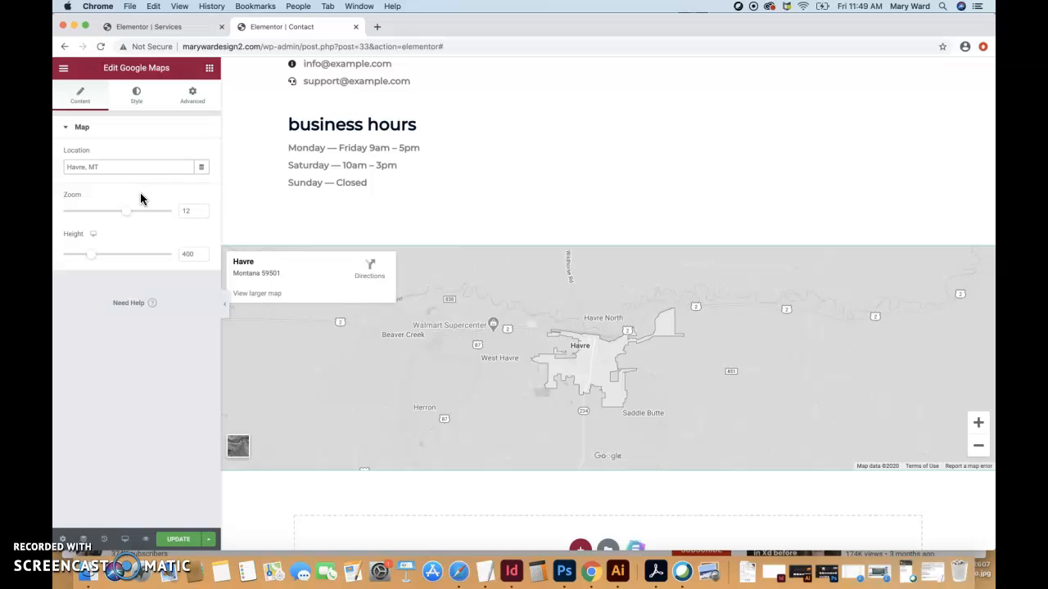
# Set the map zoom to 15 and raise its height to 812.
pyautogui.moveTo(127, 210); pyautogui.dragTo(136, 213)
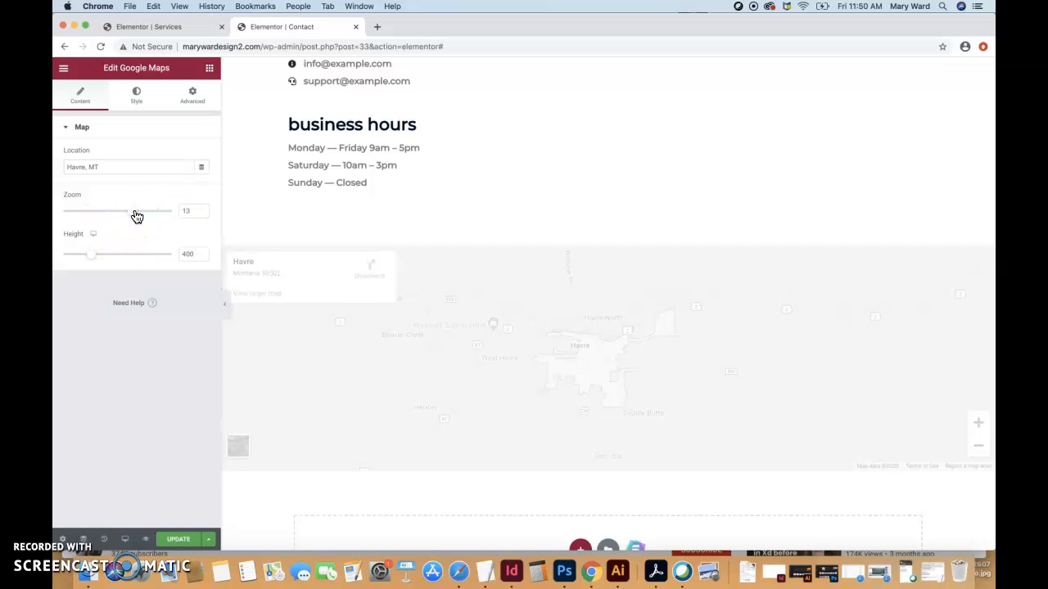
pyautogui.moveTo(136, 216); pyautogui.dragTo(121, 215)
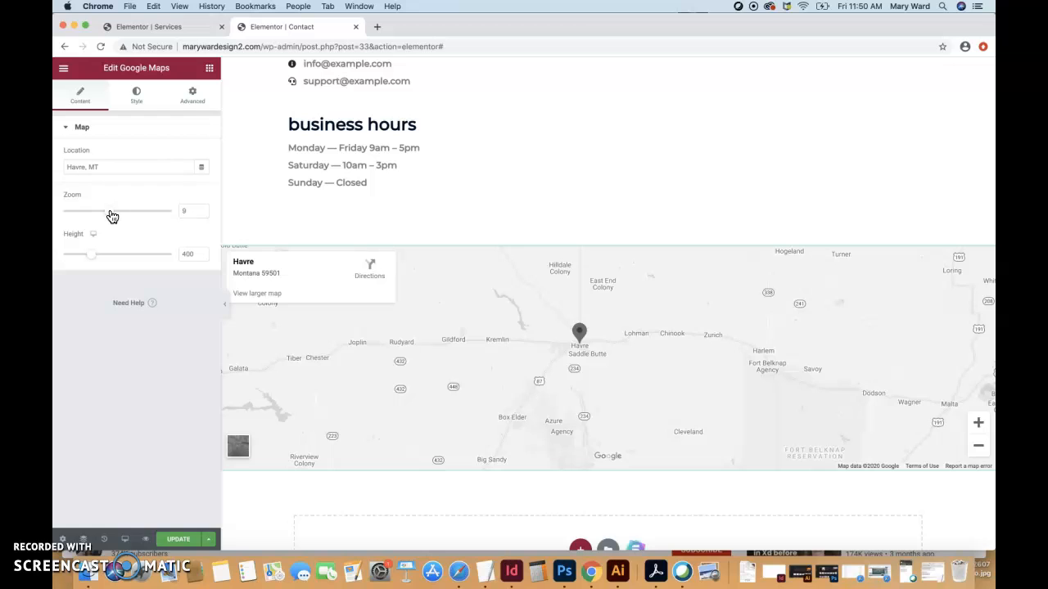
pyautogui.moveTo(112, 214); pyautogui.dragTo(141, 213)
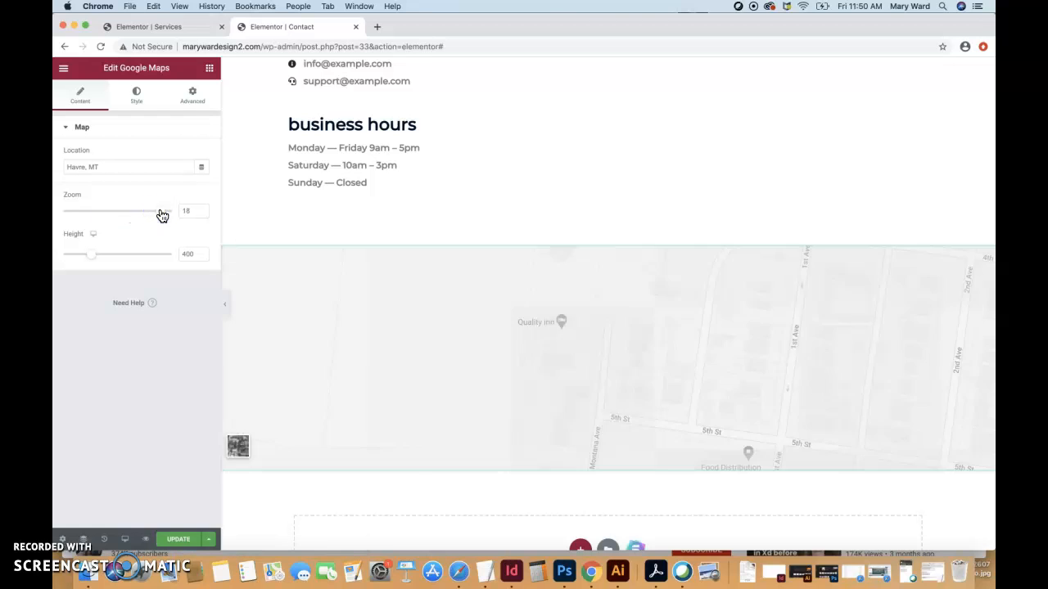
pyautogui.moveTo(161, 213); pyautogui.dragTo(144, 214)
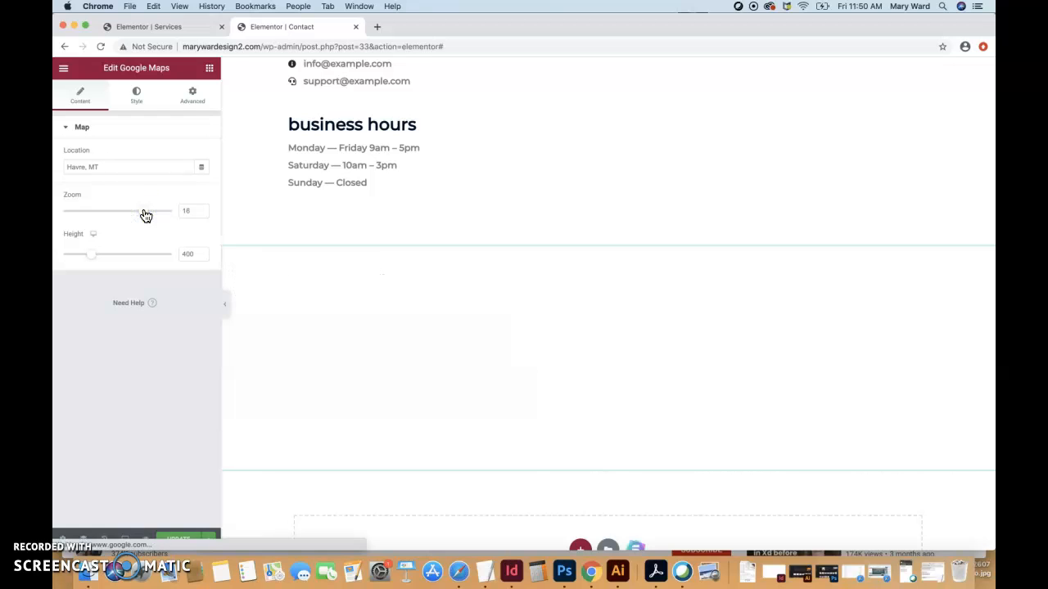
pyautogui.moveTo(145, 215); pyautogui.dragTo(129, 218)
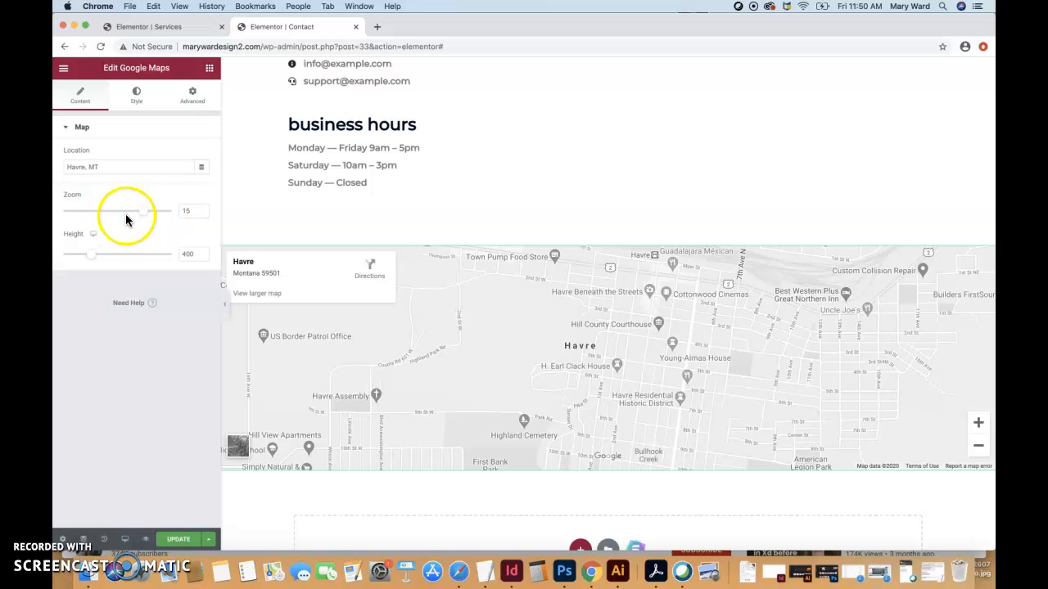
pyautogui.moveTo(91, 259); pyautogui.dragTo(122, 252)
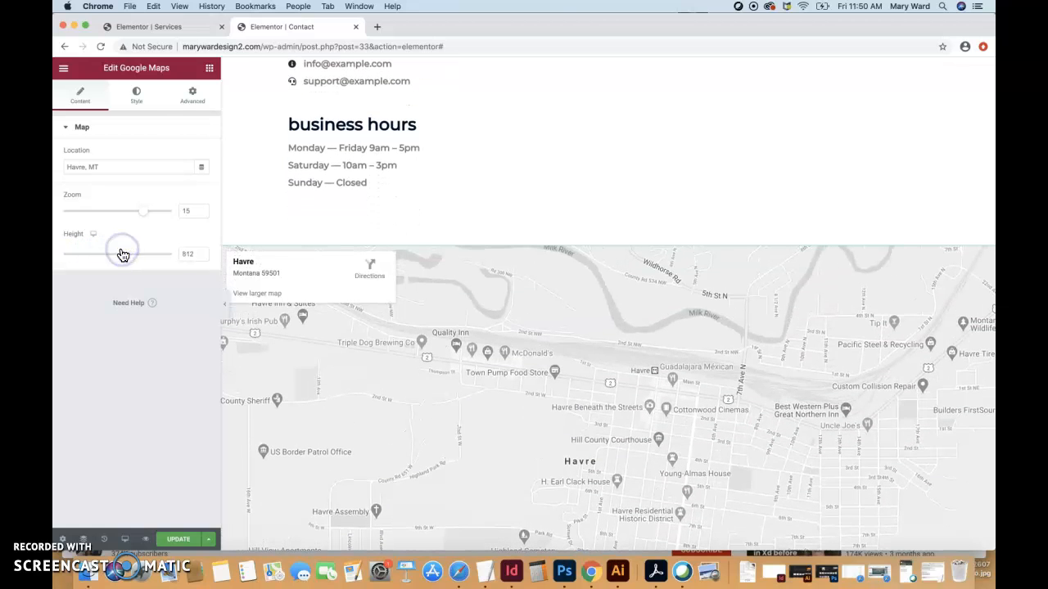
# Review the map's Style and Advanced settings, including margins and normal versus hover styling.
pyautogui.click(137, 104)
pyautogui.click(191, 97)
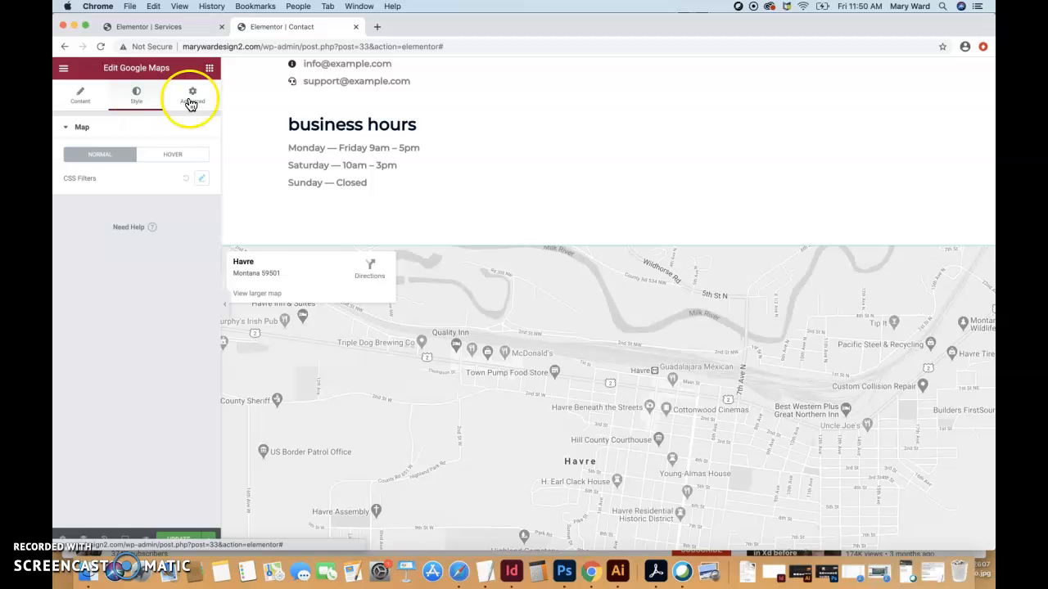
pyautogui.click(88, 180)
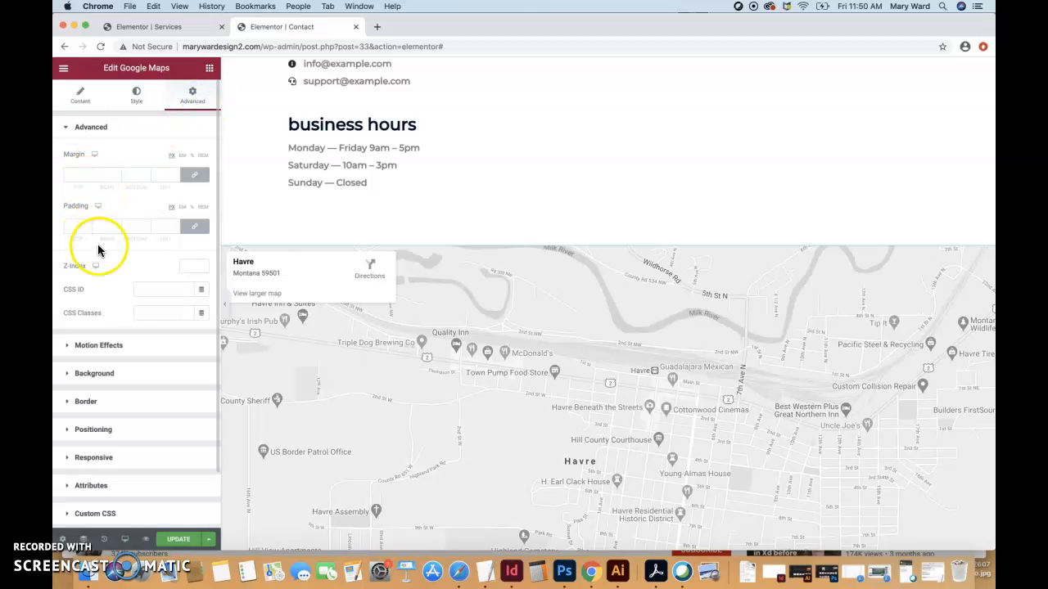
pyautogui.scroll(-2, 137, 372)
pyautogui.scroll(2, 136, 369)
pyautogui.click(137, 94)
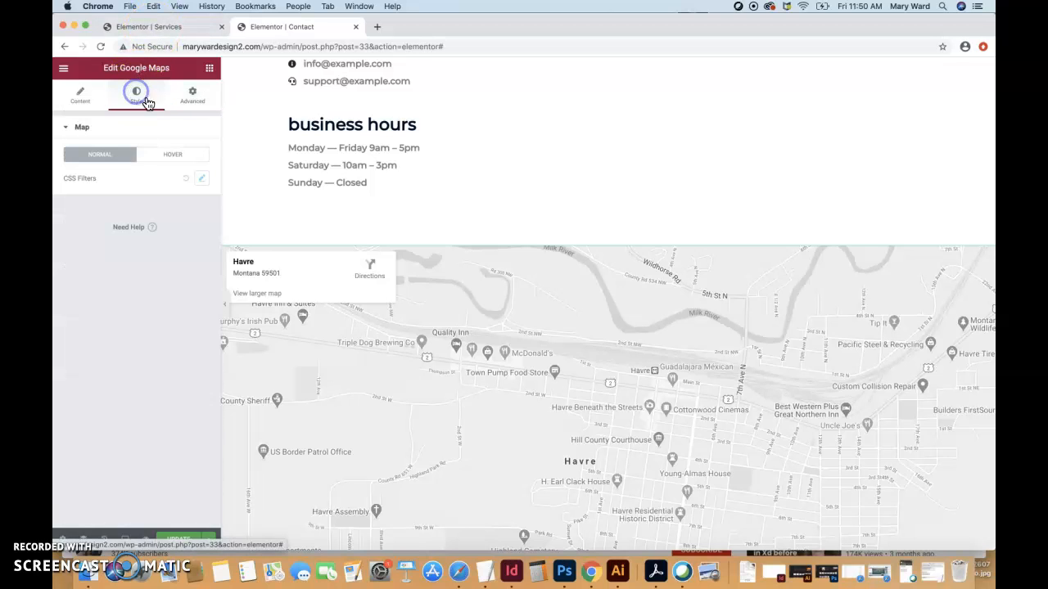
pyautogui.click(170, 156)
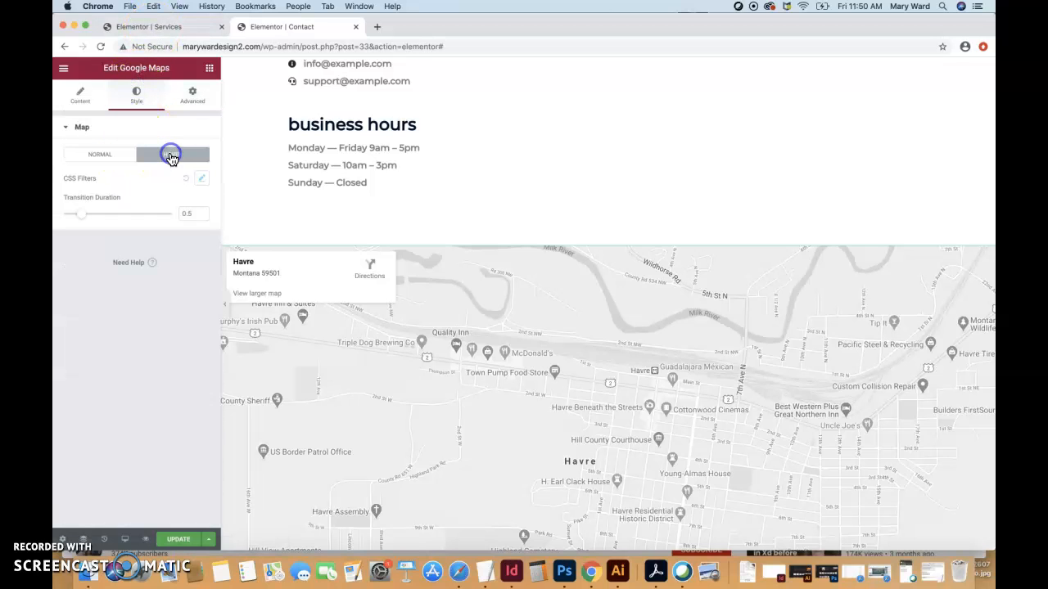
pyautogui.click(108, 158)
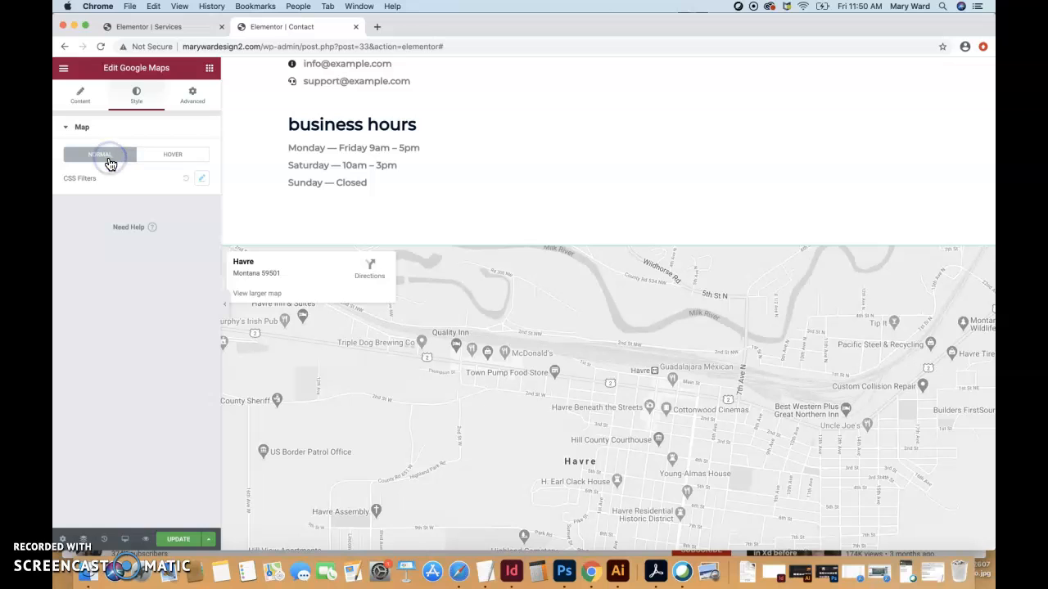
pyautogui.click(80, 95)
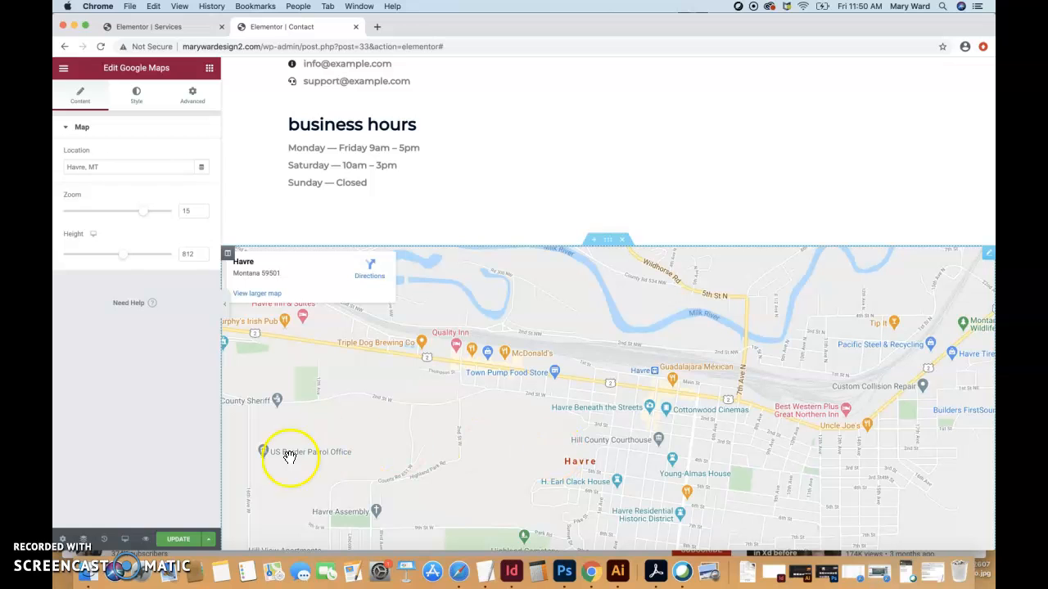
# Set the map's CSS Filters saturation to 178, leaving hue at 0.
pyautogui.click(136, 94)
pyautogui.click(115, 155)
pyautogui.click(201, 177)
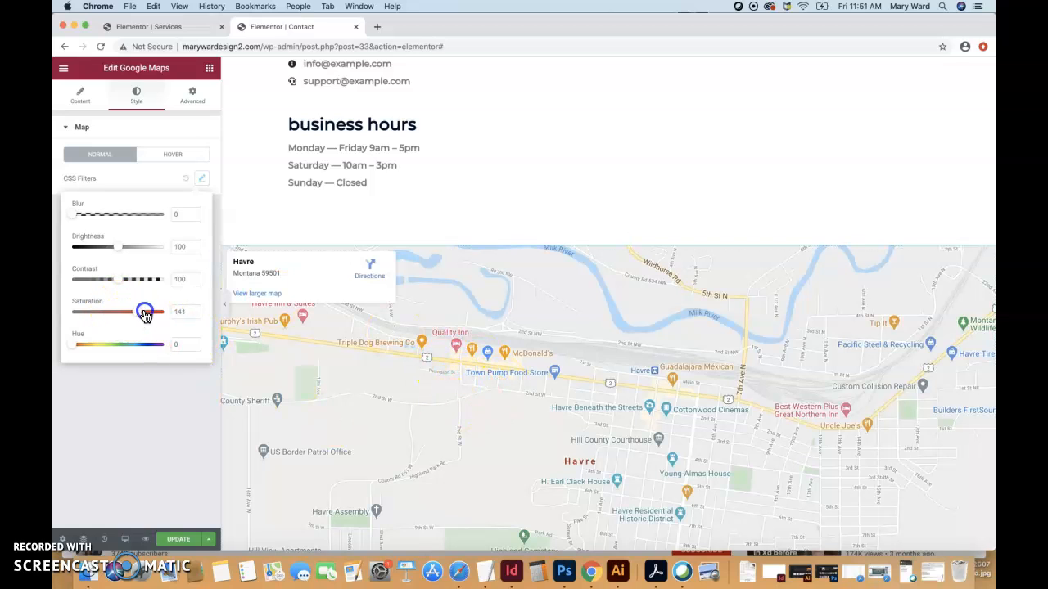
pyautogui.moveTo(192, 319); pyautogui.dragTo(154, 316)
pyautogui.moveTo(75, 344); pyautogui.dragTo(113, 349)
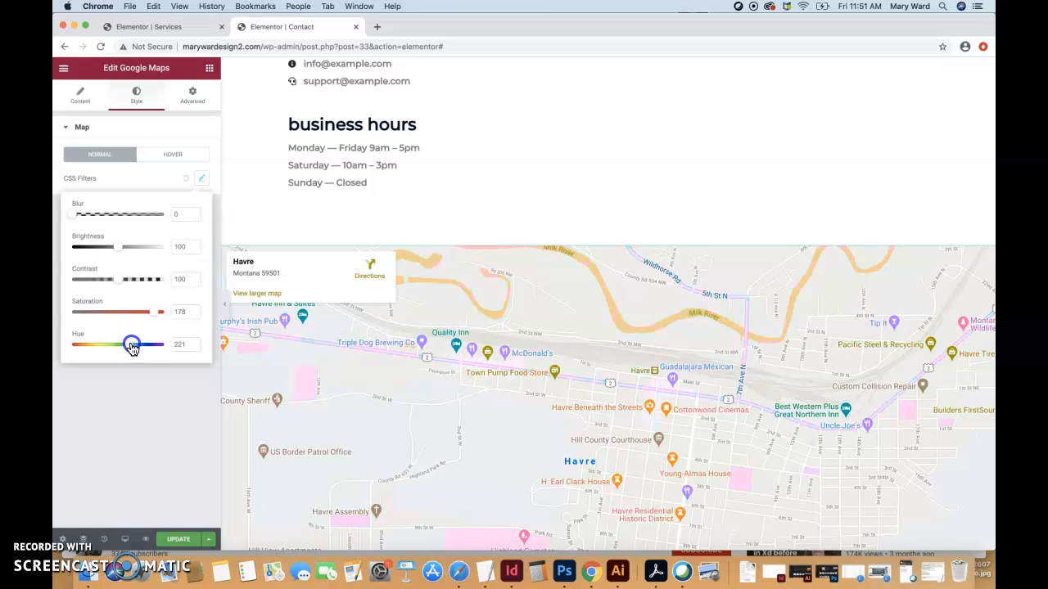
pyautogui.moveTo(89, 351); pyautogui.dragTo(71, 345)
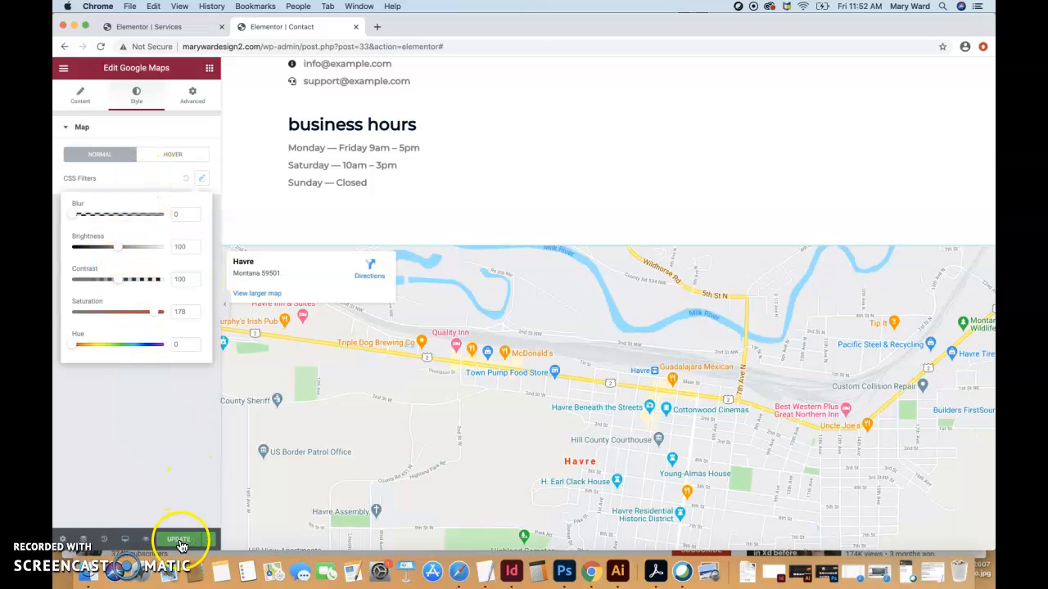
pyautogui.scroll(5, 655, 151)
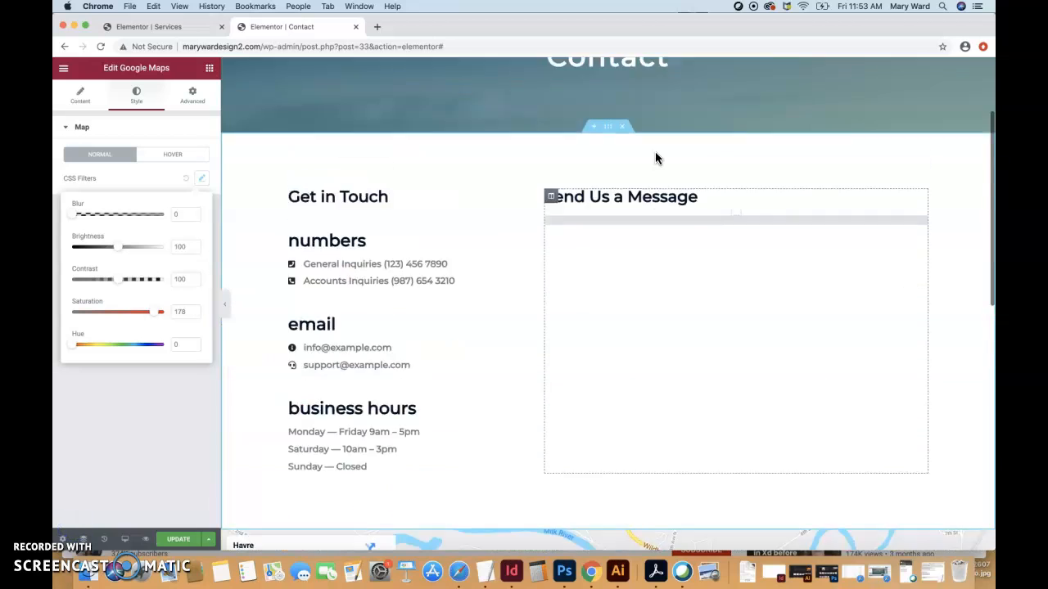
pyautogui.scroll(-1, 655, 151)
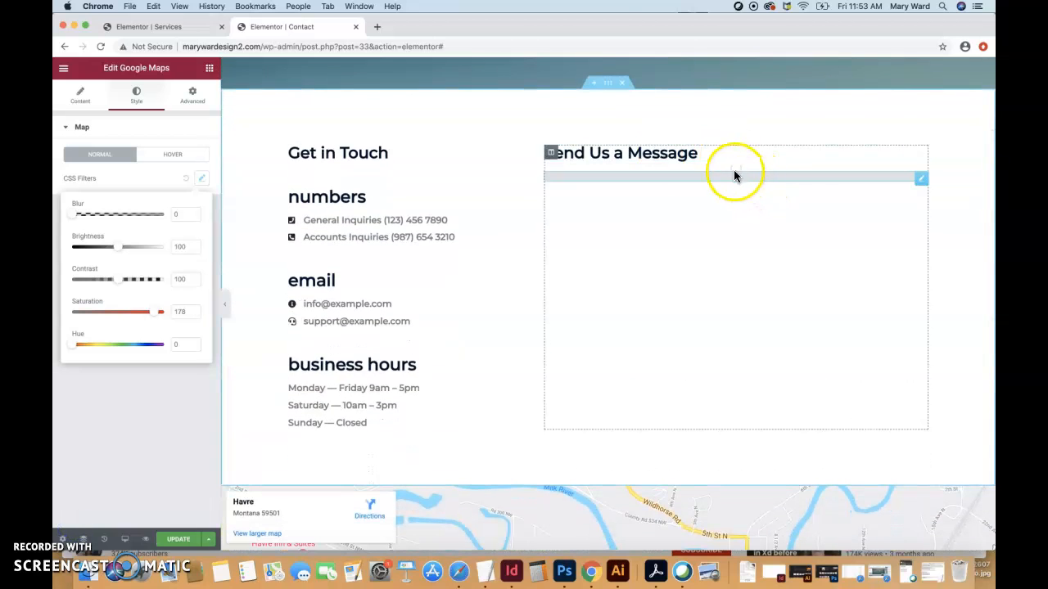
pyautogui.click(921, 180)
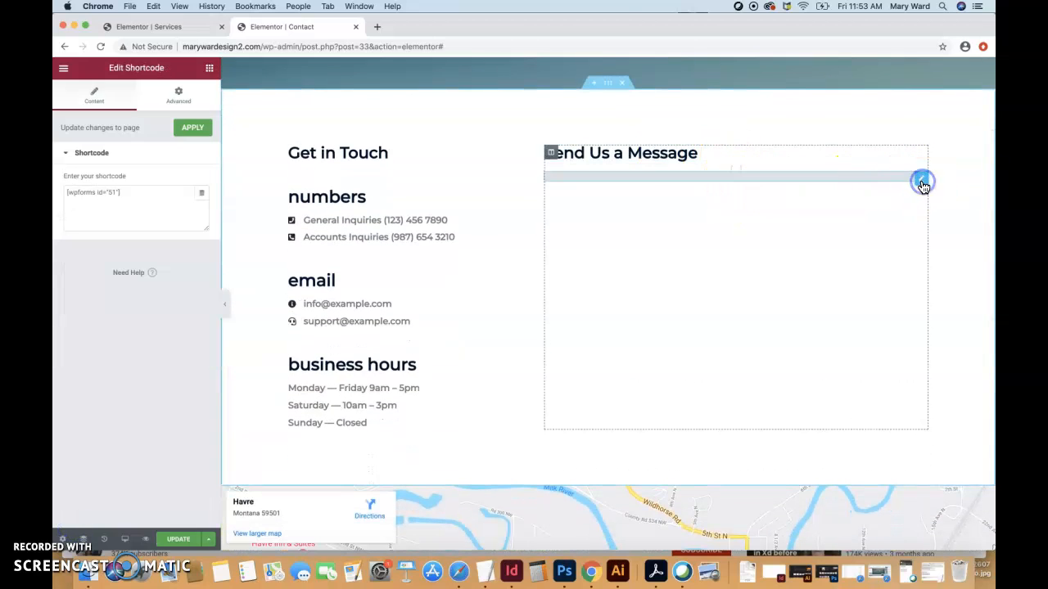
pyautogui.click(921, 180)
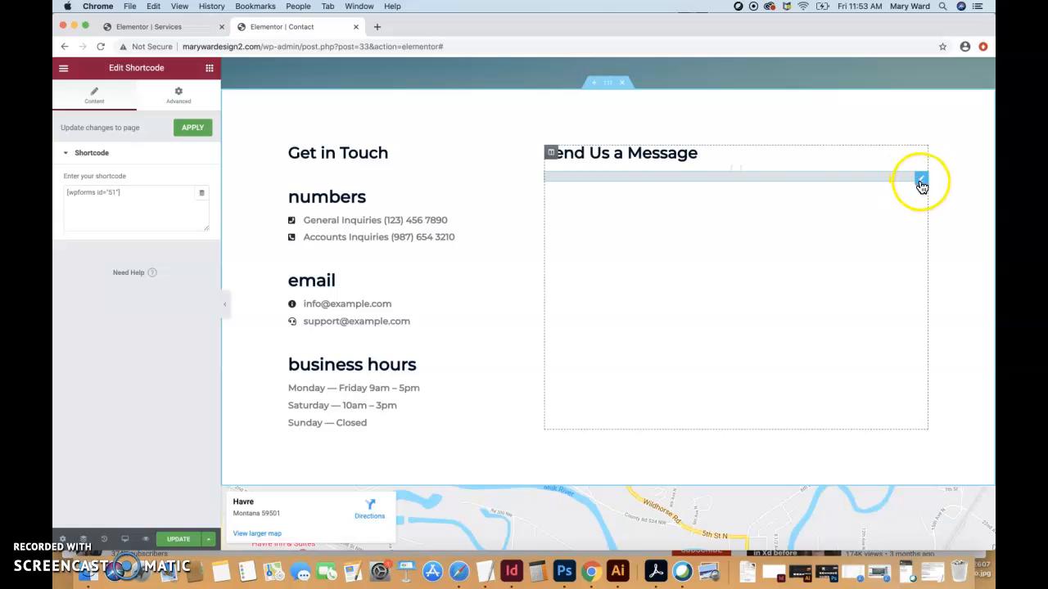
pyautogui.click(128, 189)
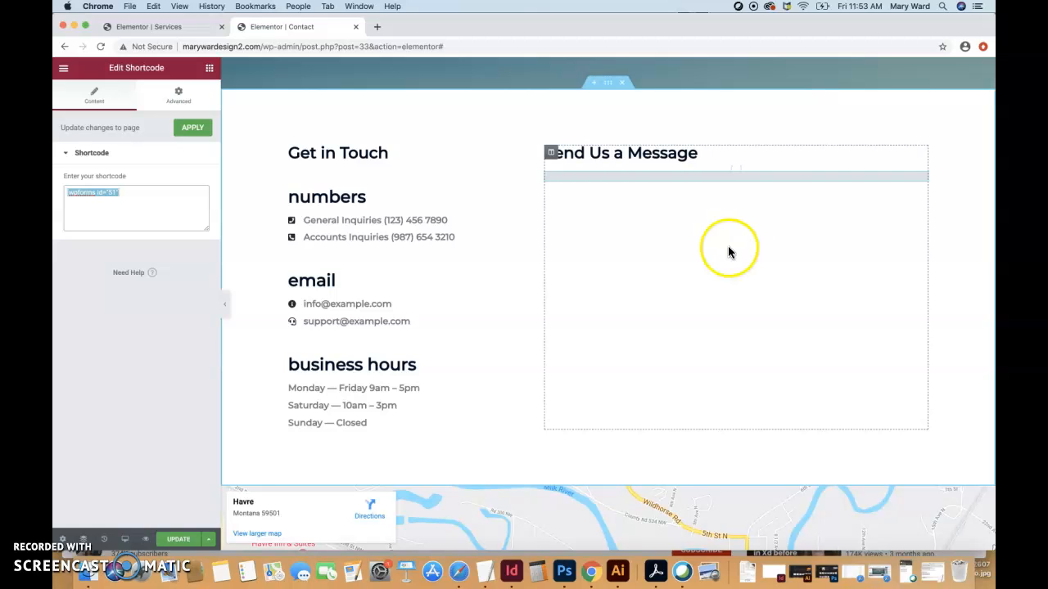
pyautogui.rightClick(134, 199)
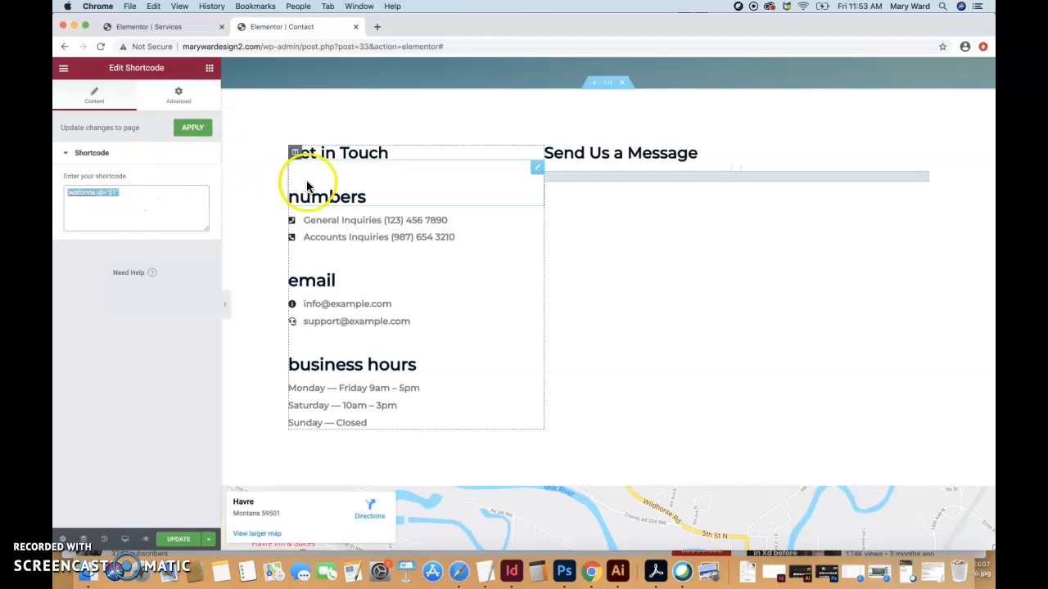
pyautogui.click(132, 195)
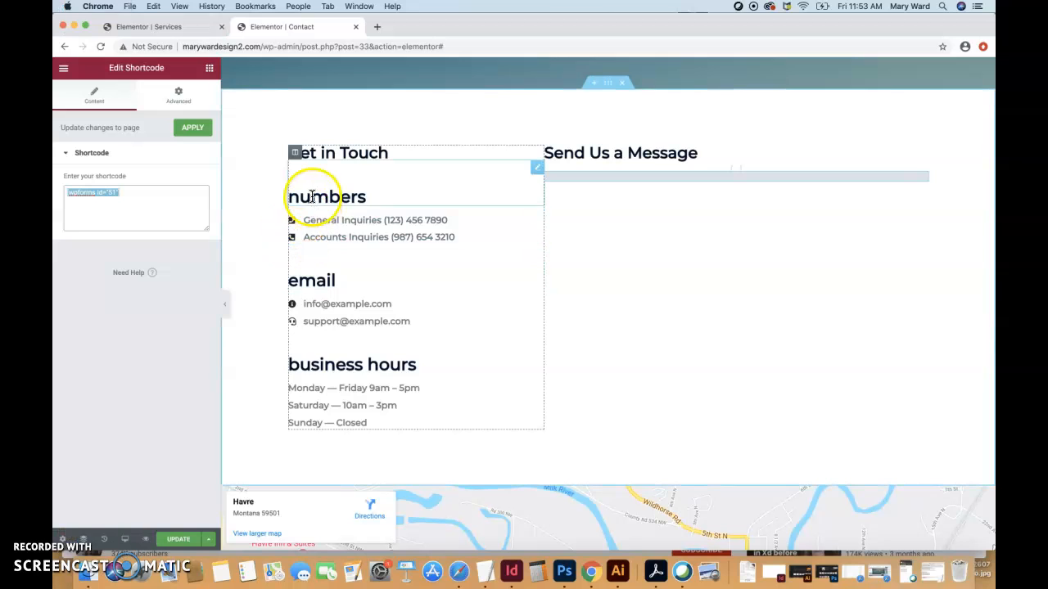
pyautogui.click(323, 172)
pyautogui.click(209, 69)
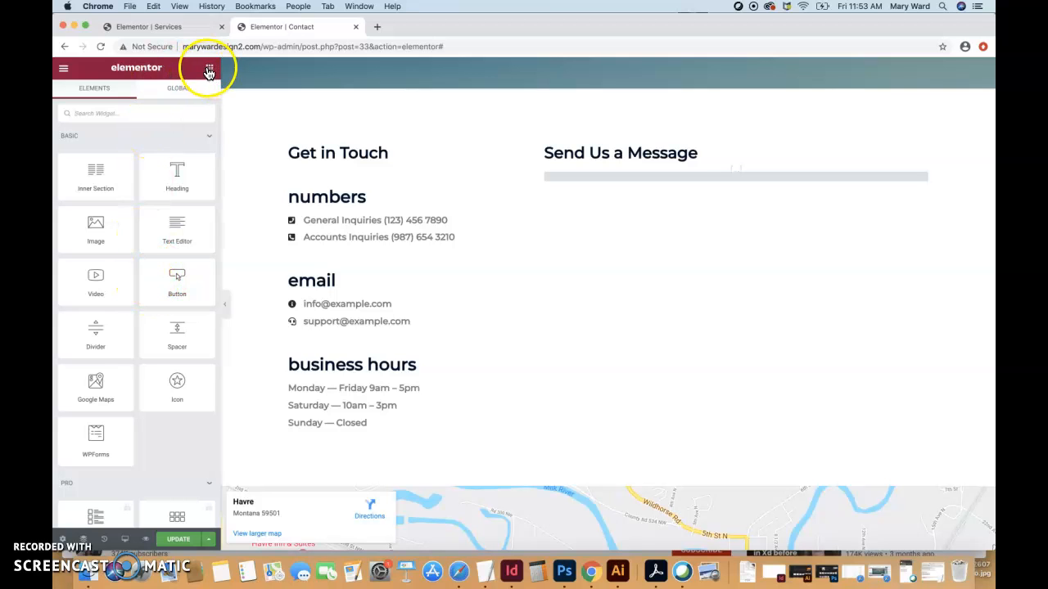
pyautogui.scroll(-5, 128, 360)
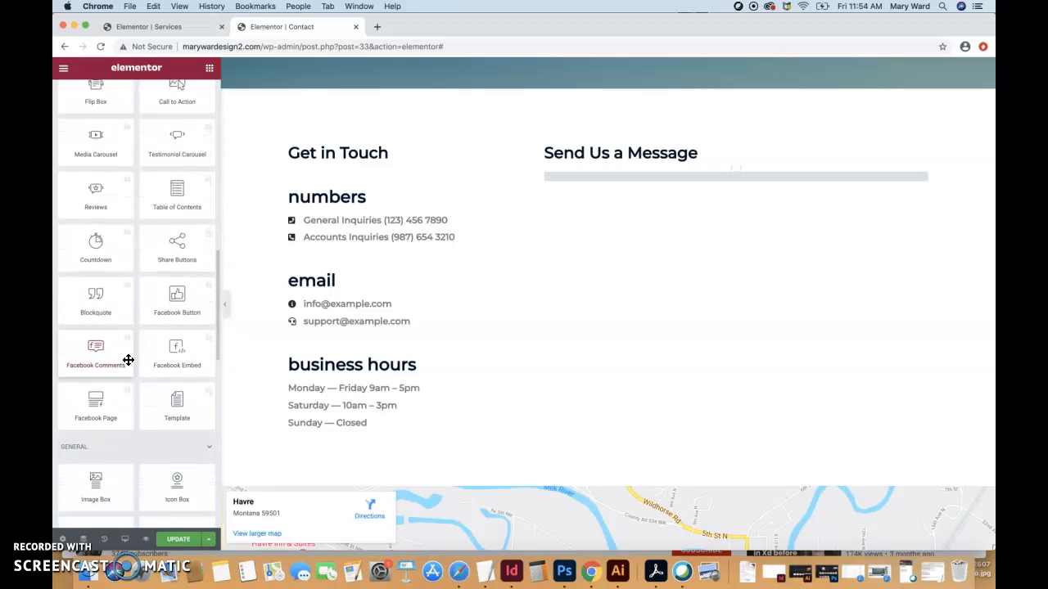
pyautogui.scroll(-5, 128, 361)
pyautogui.scroll(-6, 128, 360)
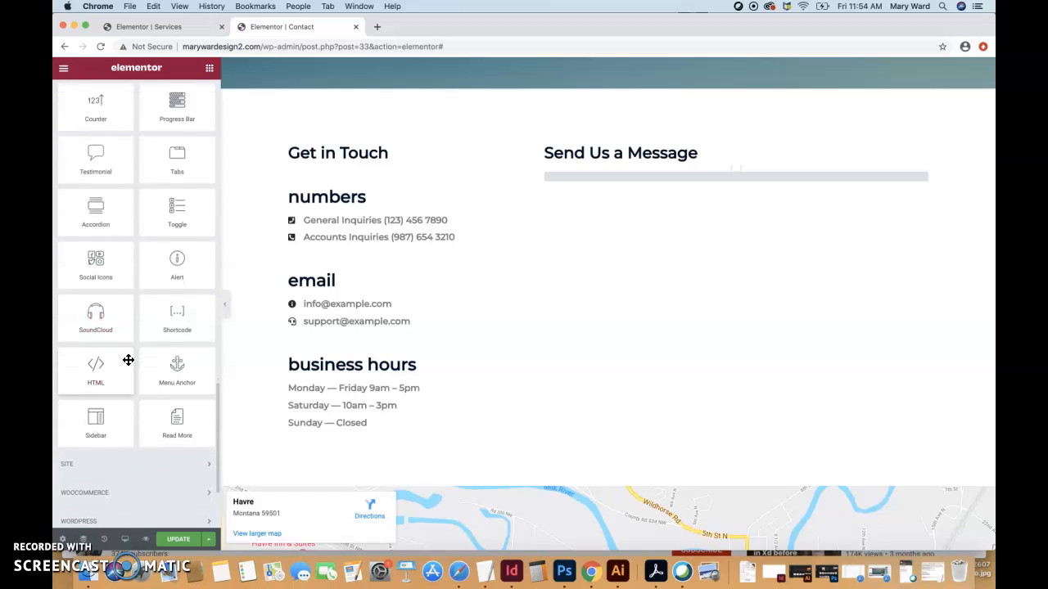
pyautogui.scroll(-2, 129, 360)
pyautogui.click(176, 315)
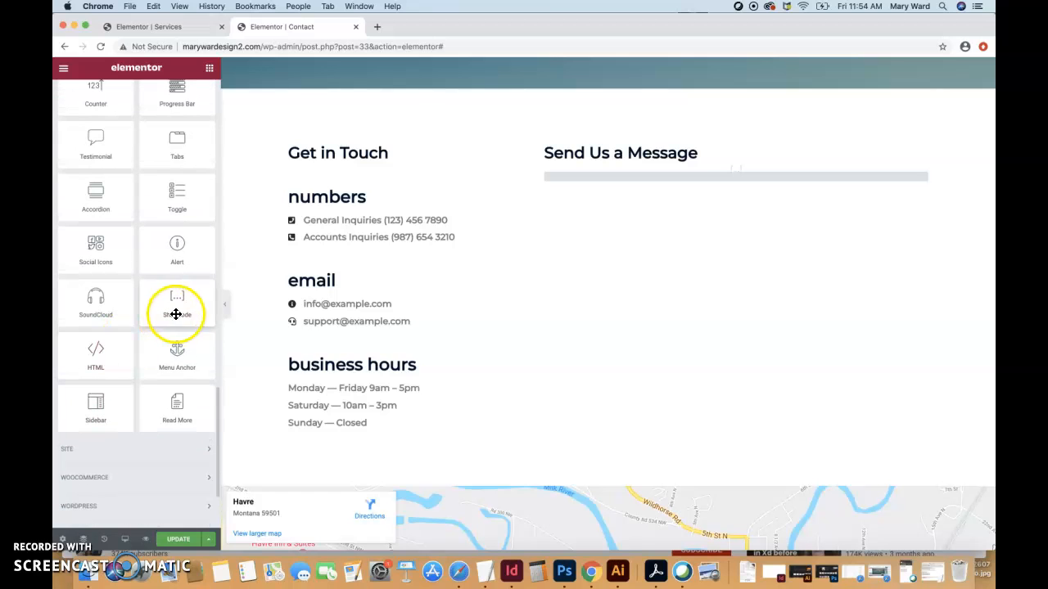
pyautogui.moveTo(175, 310); pyautogui.dragTo(334, 176)
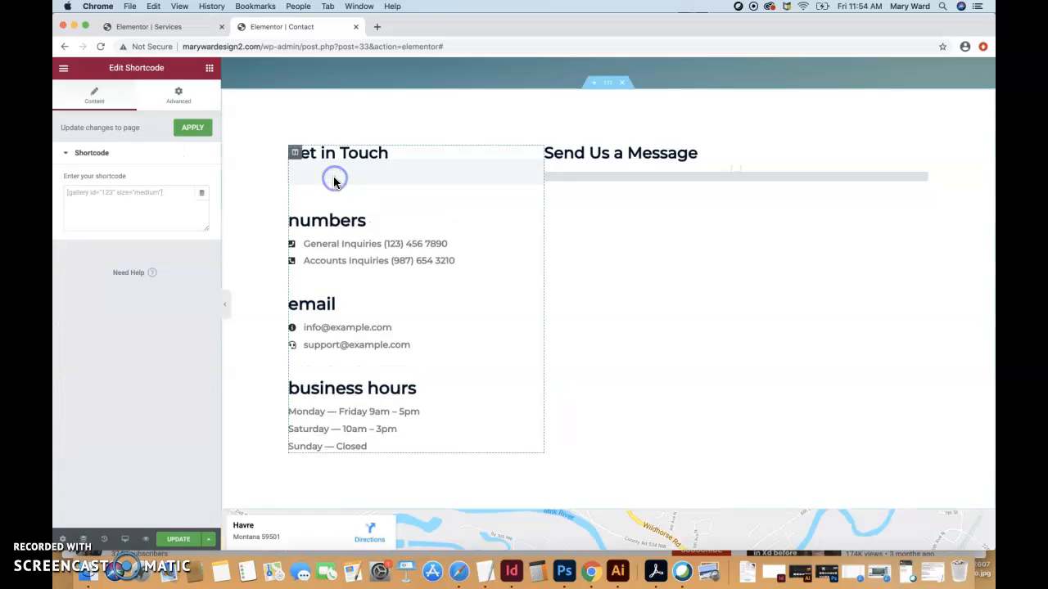
pyautogui.click(147, 196)
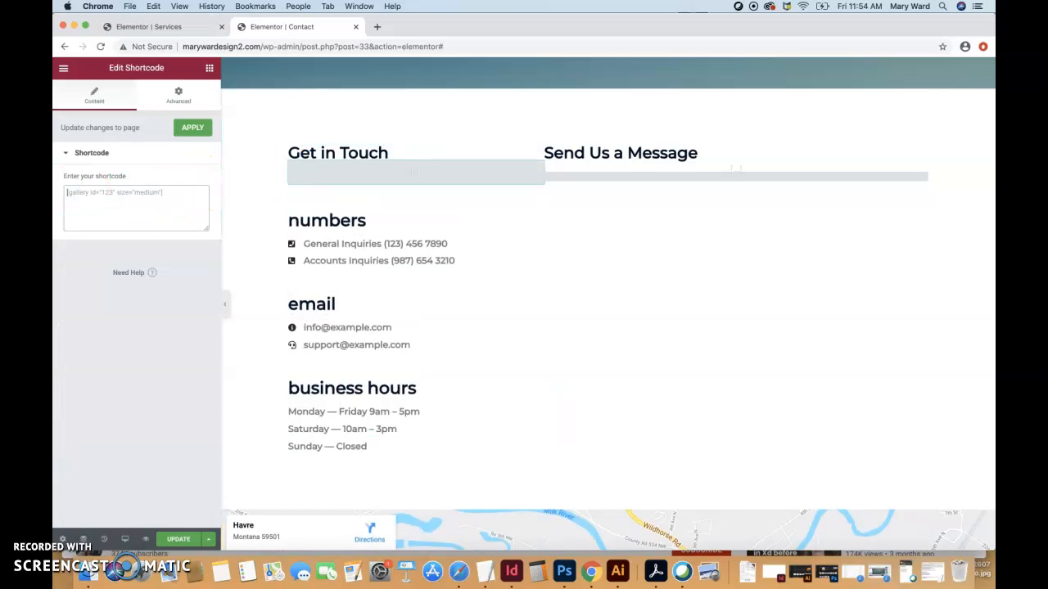
pyautogui.write('[wpforms id="51"]')
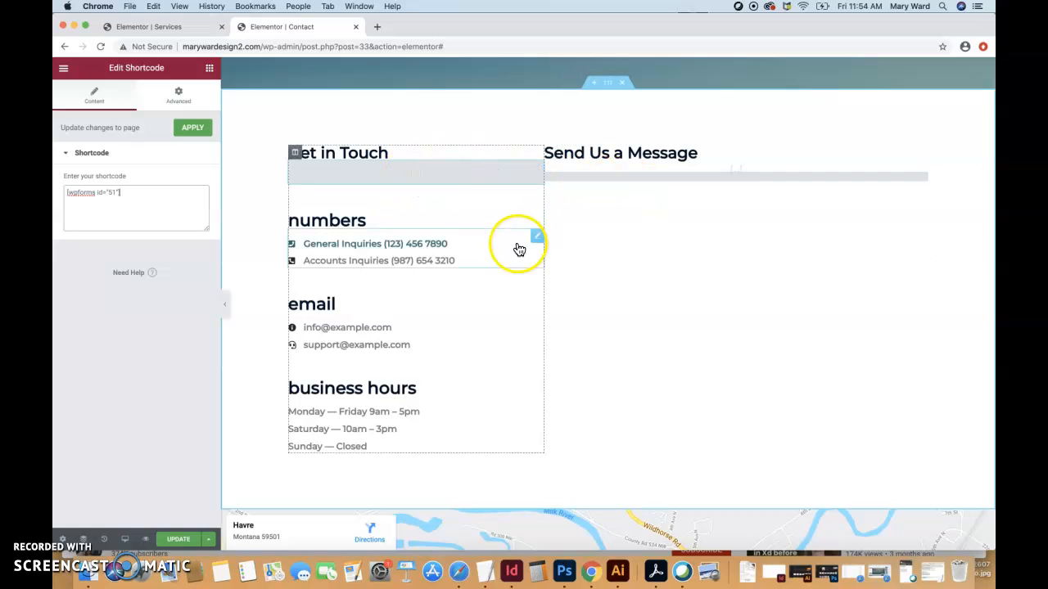
pyautogui.click(423, 170)
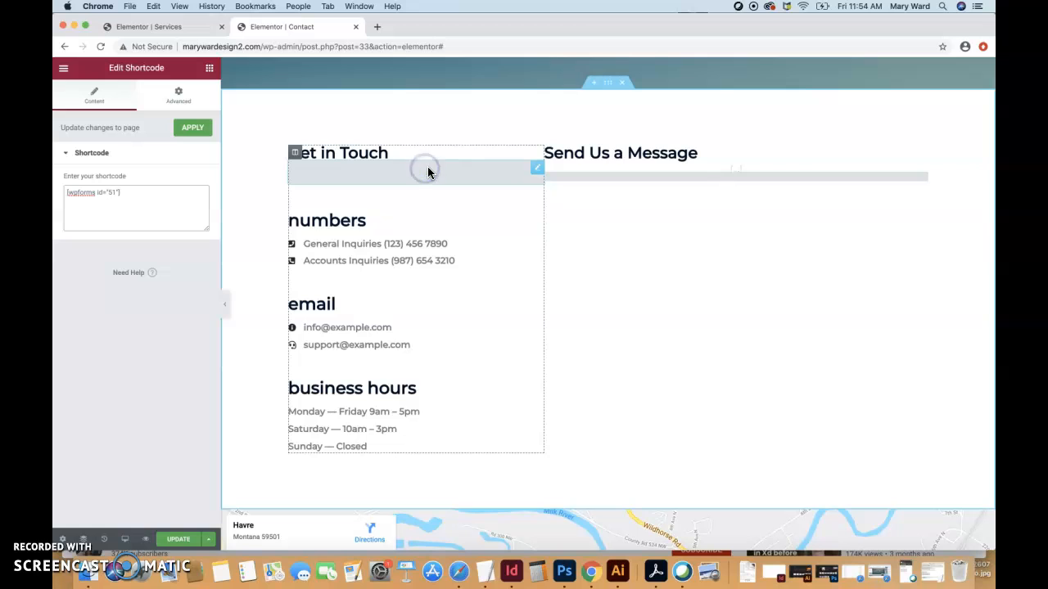
pyautogui.click(126, 319)
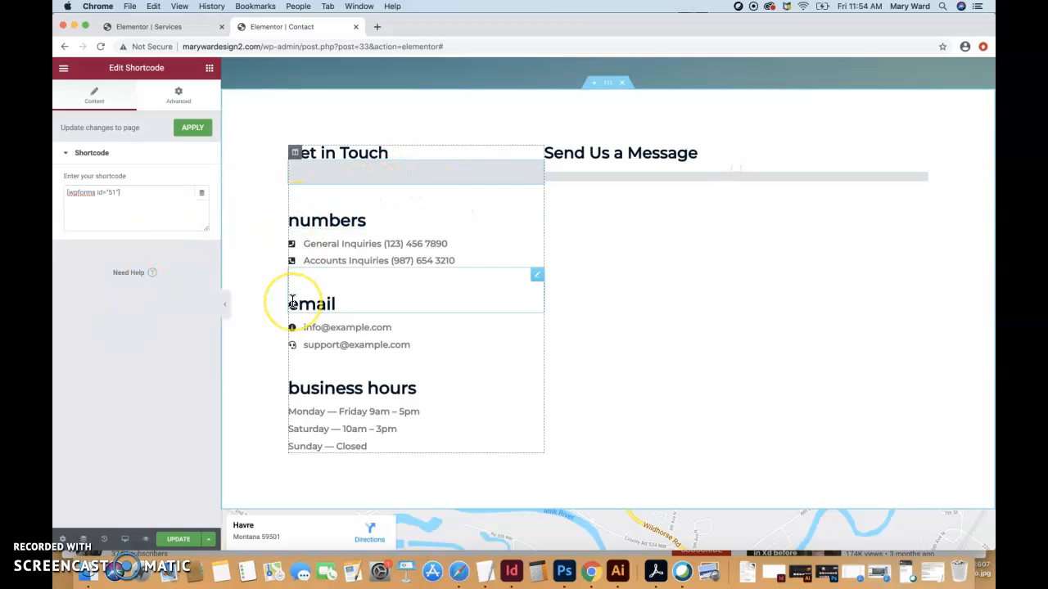
pyautogui.press('super+z')
pyautogui.press('super+z')
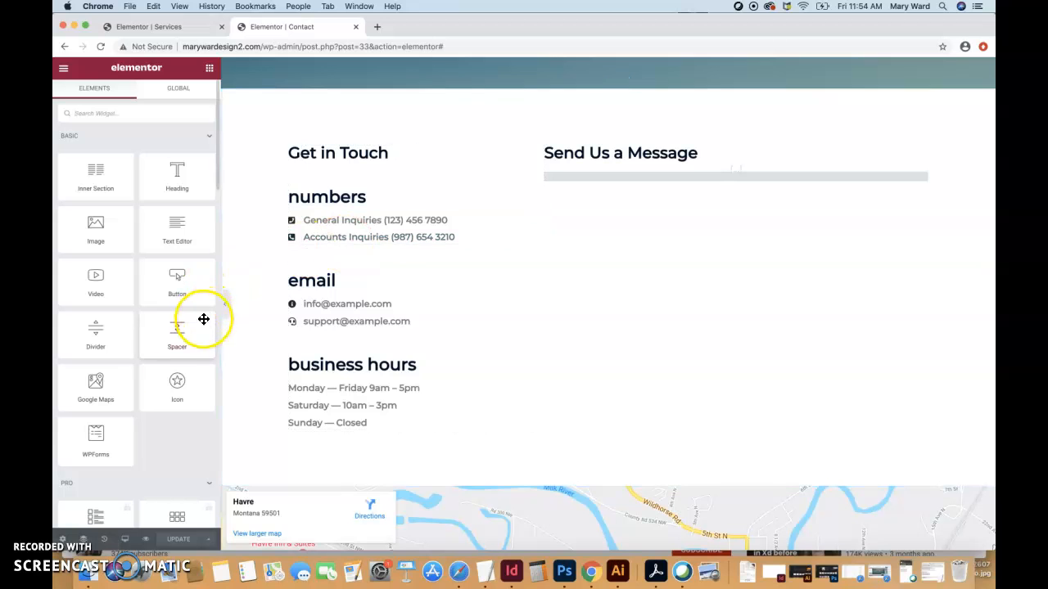
pyautogui.scroll(-5, 172, 433)
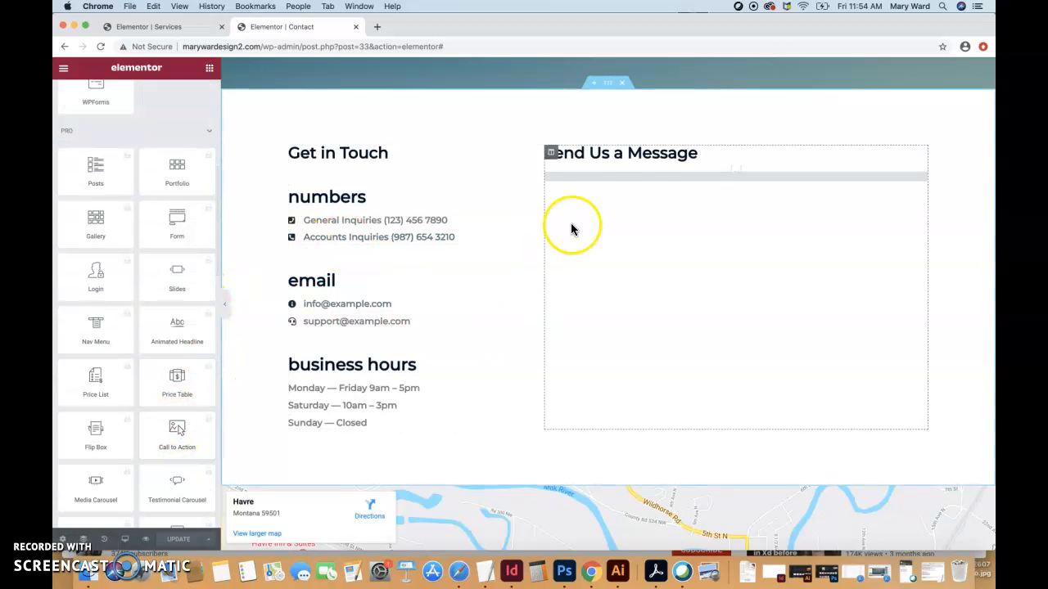
pyautogui.scroll(-10, 507, 442)
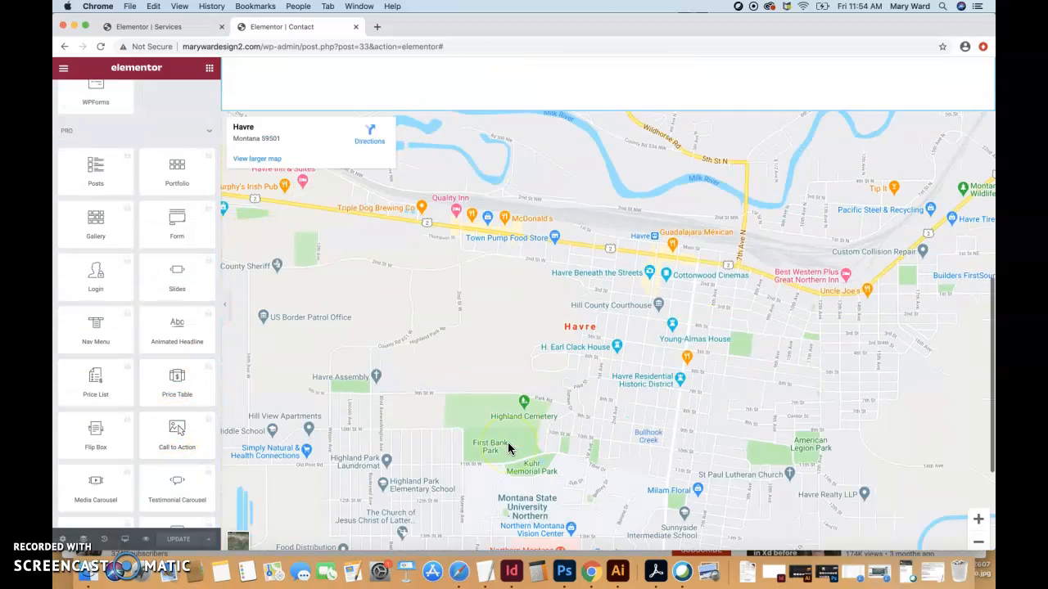
pyautogui.scroll(10, 563, 374)
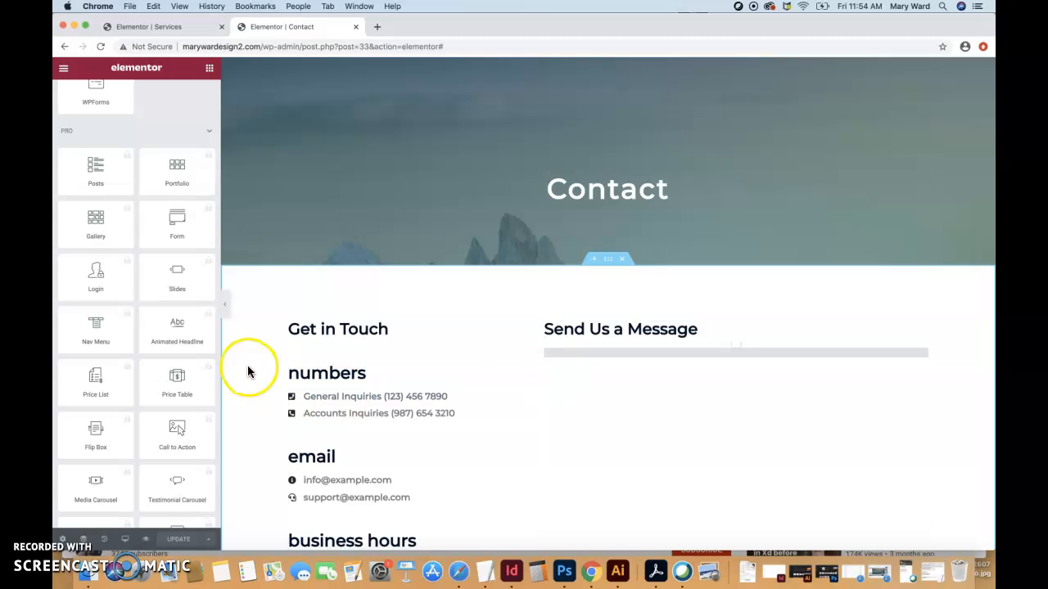
pyautogui.scroll(-10, 154, 410)
pyautogui.scroll(-5, 155, 410)
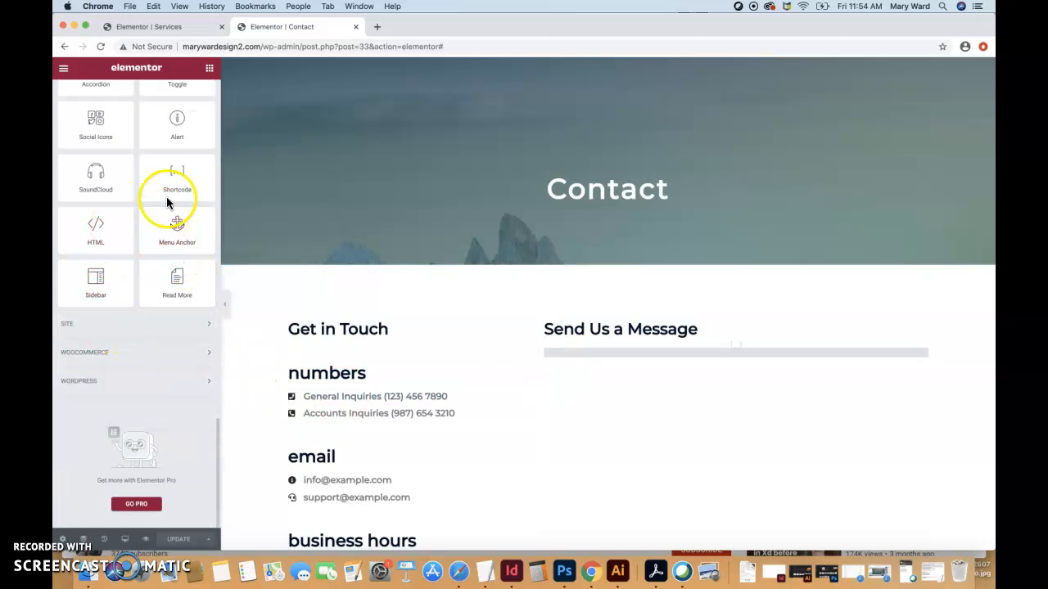
pyautogui.moveTo(179, 184)
pyautogui.mouseDown()
pyautogui.moveTo(404, 339)
pyautogui.moveTo(224, 264)
pyautogui.moveTo(168, 215)
pyautogui.moveTo(171, 192)
pyautogui.mouseUp()
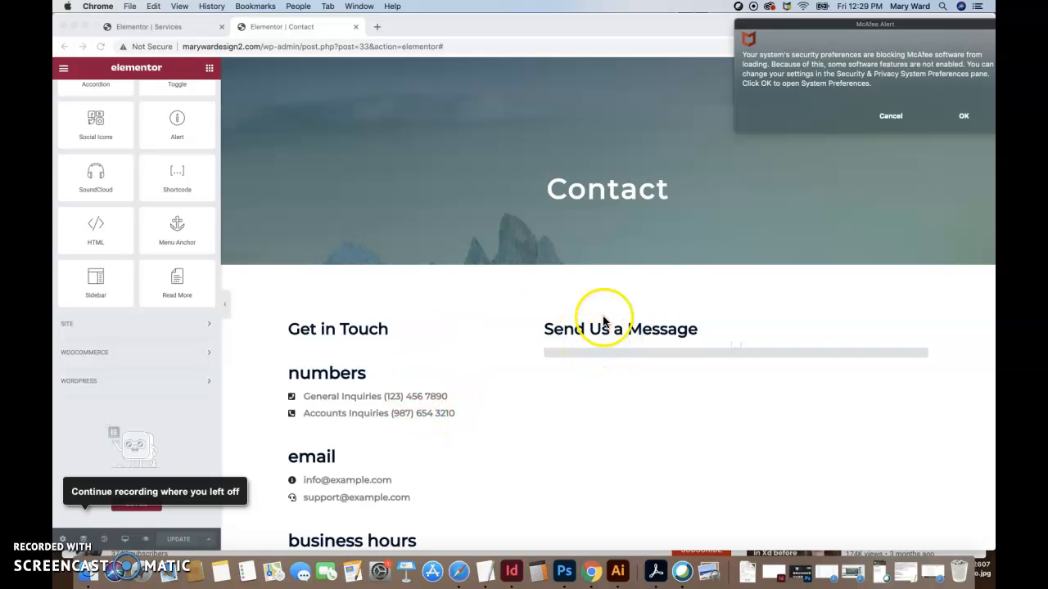
pyautogui.click(889, 115)
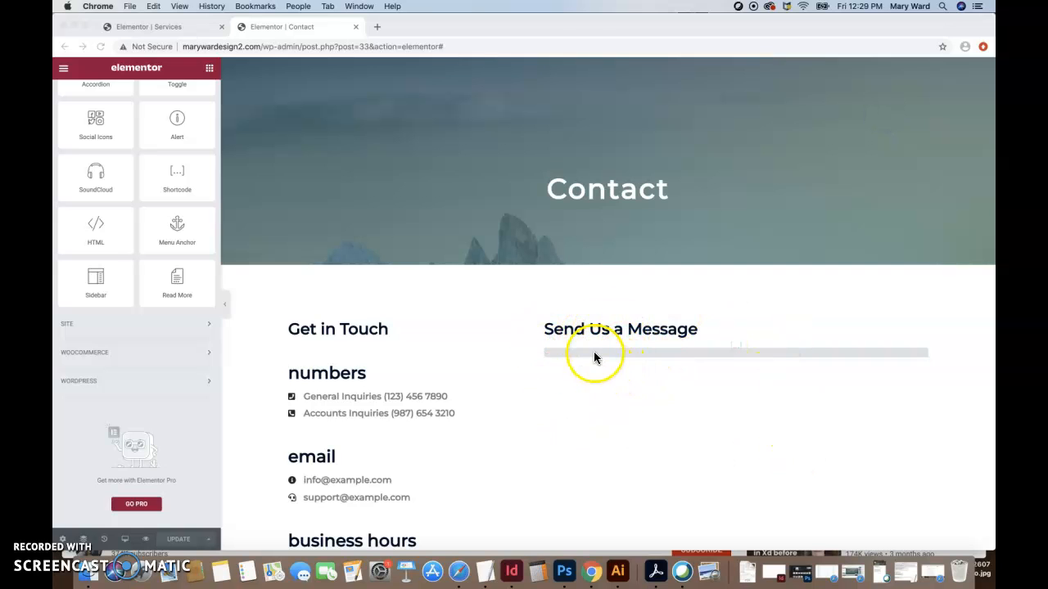
# Preview the Contact page changes, then go to the WordPress dashboard.
pyautogui.click(196, 489)
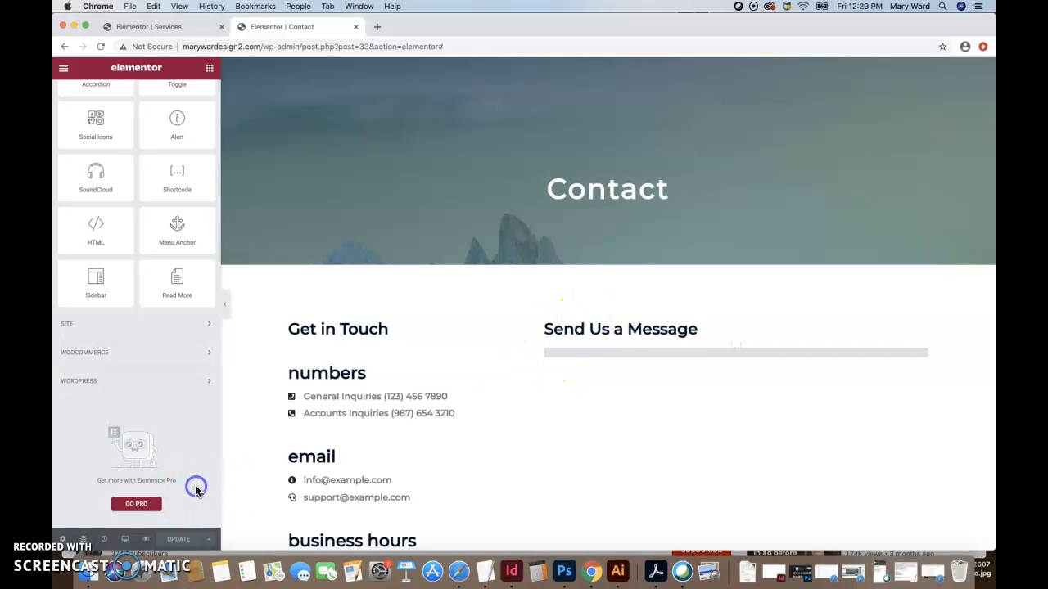
pyautogui.click(145, 541)
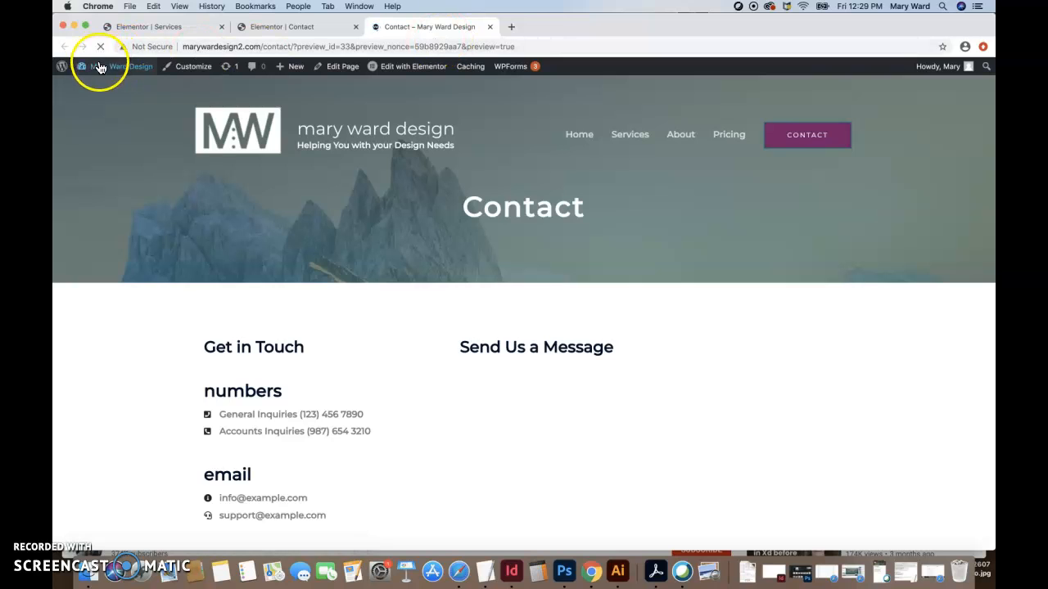
pyautogui.moveTo(103, 65)
pyautogui.click(102, 86)
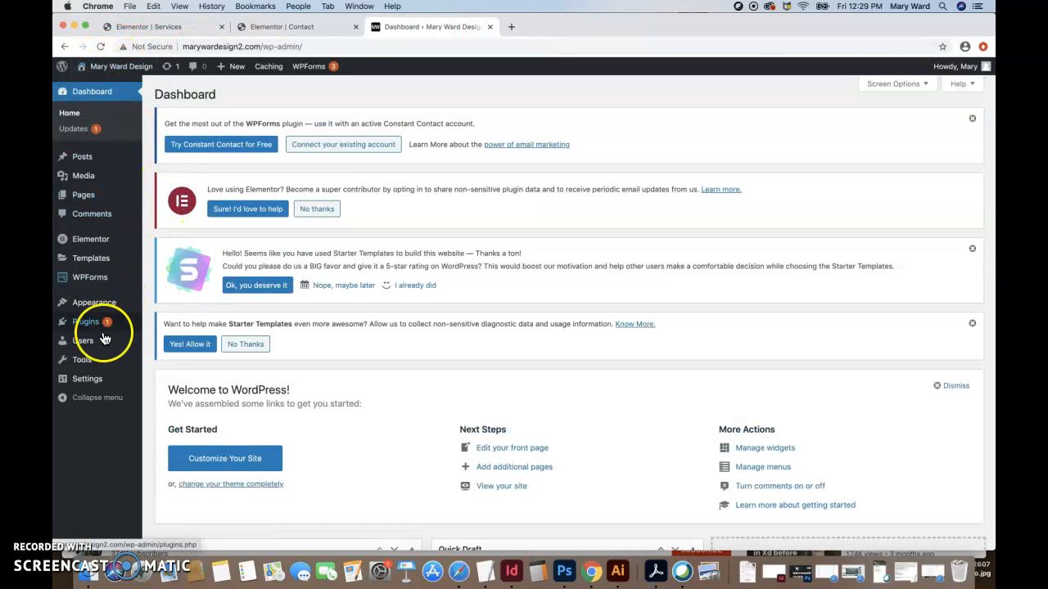
# Go through Plugins to WPForms > All Forms in the admin sidebar.
pyautogui.click(97, 324)
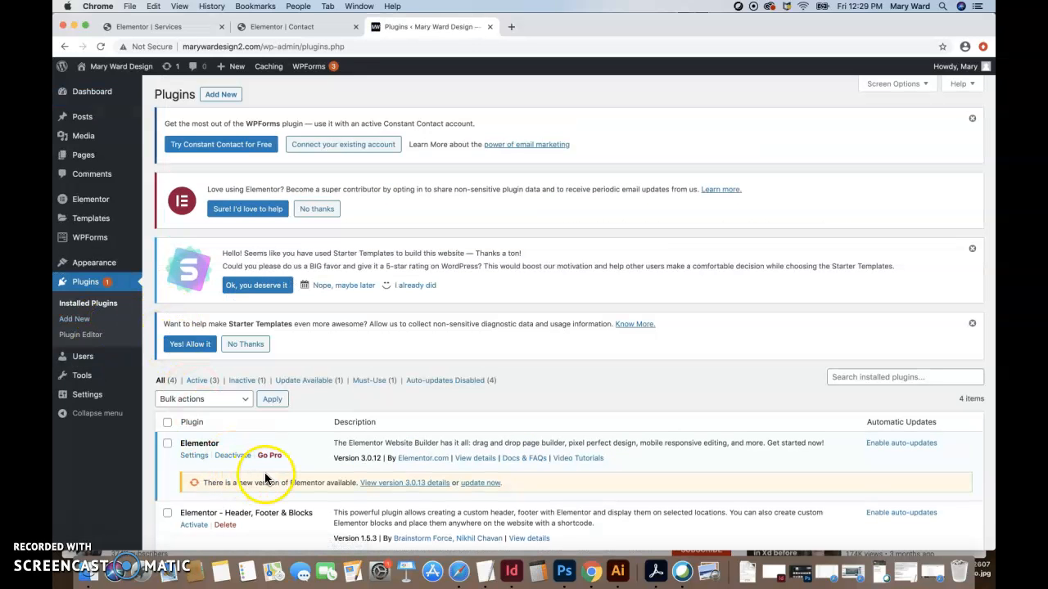
pyautogui.moveTo(118, 223)
pyautogui.moveTo(89, 241)
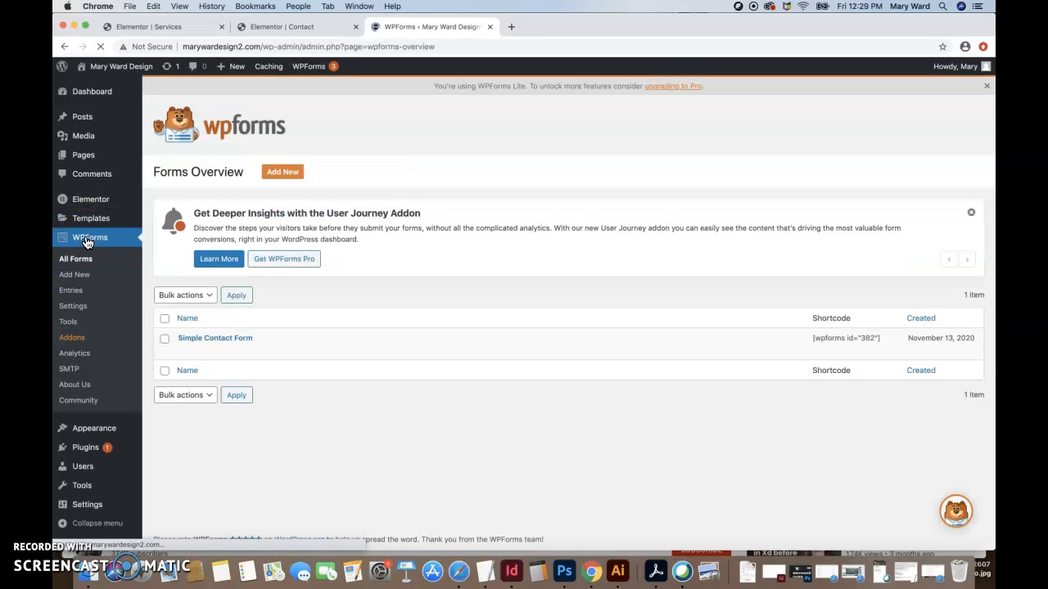
# Name the new form 'Contact Form 2' and compare the available template cards.
pyautogui.moveTo(260, 397)
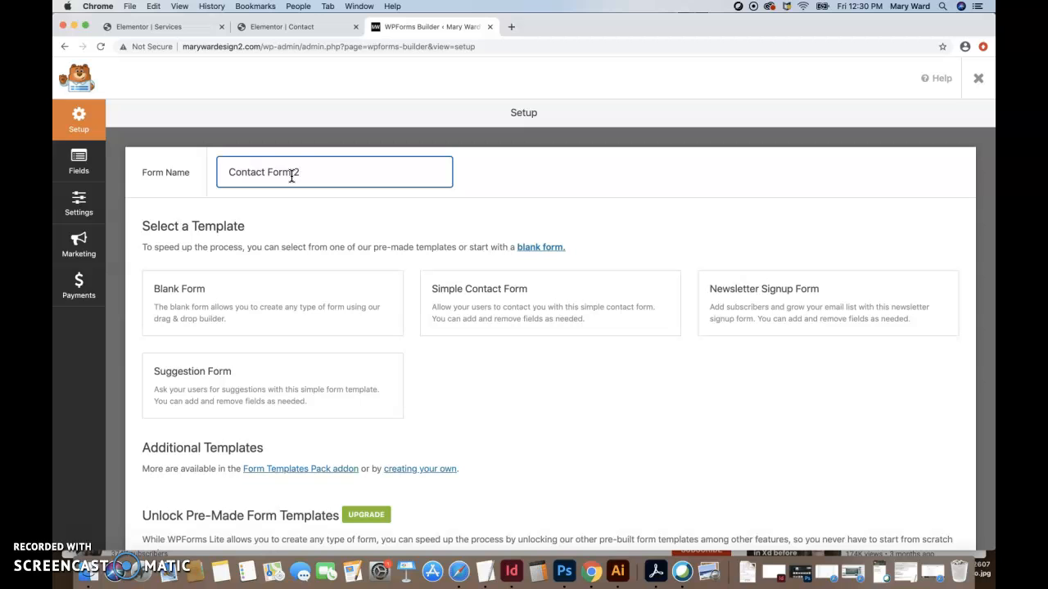
pyautogui.moveTo(463, 297)
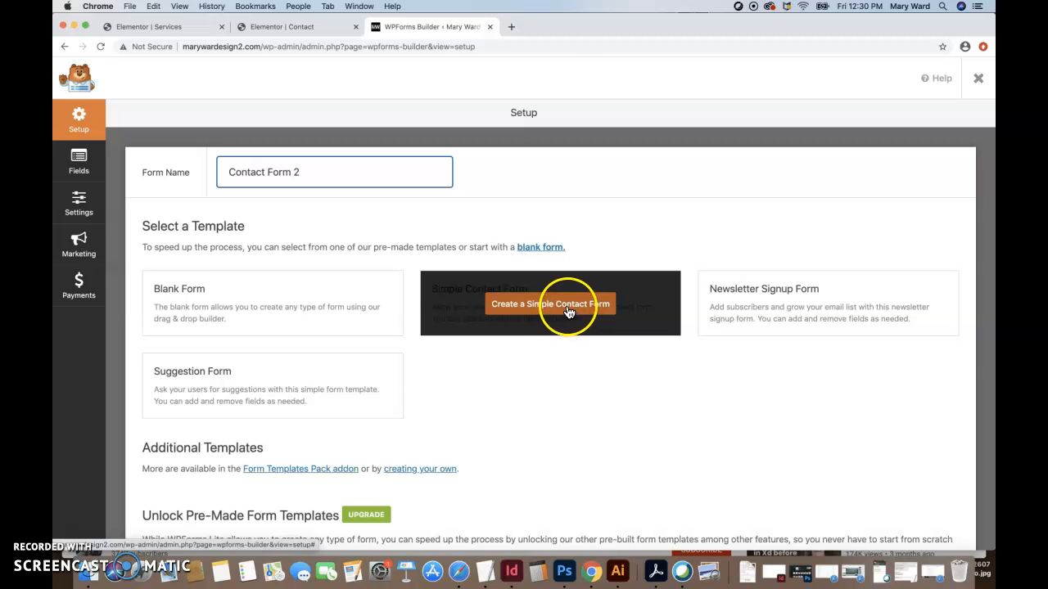
pyautogui.moveTo(234, 299)
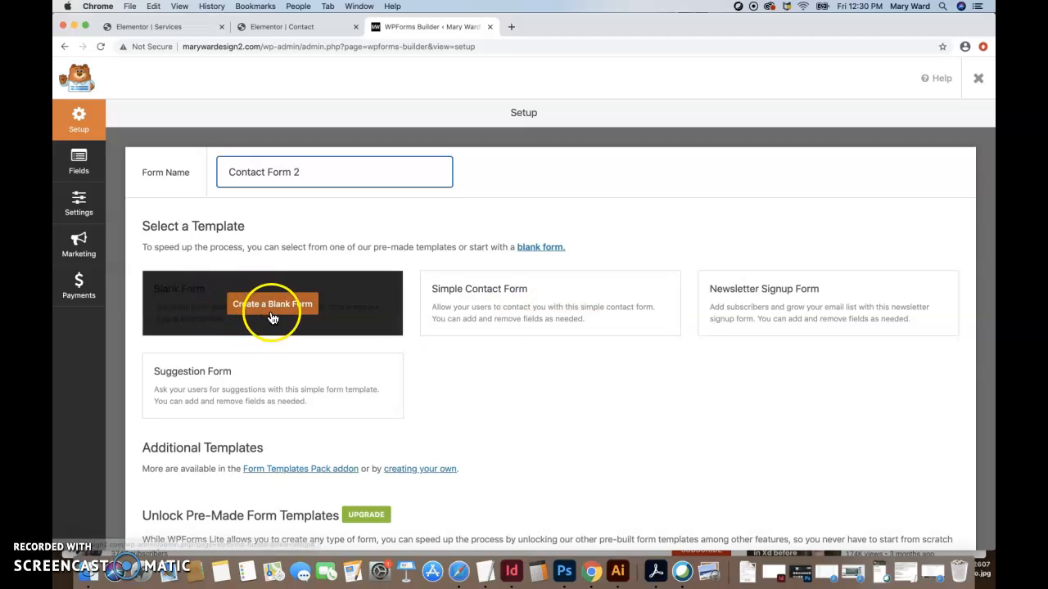
pyautogui.moveTo(777, 311)
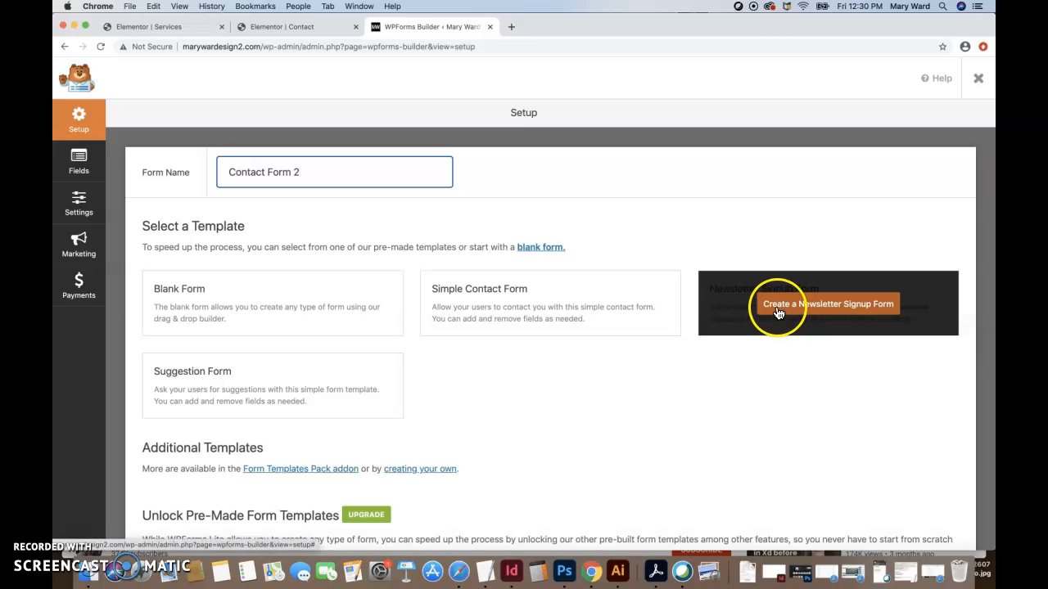
pyautogui.moveTo(290, 383)
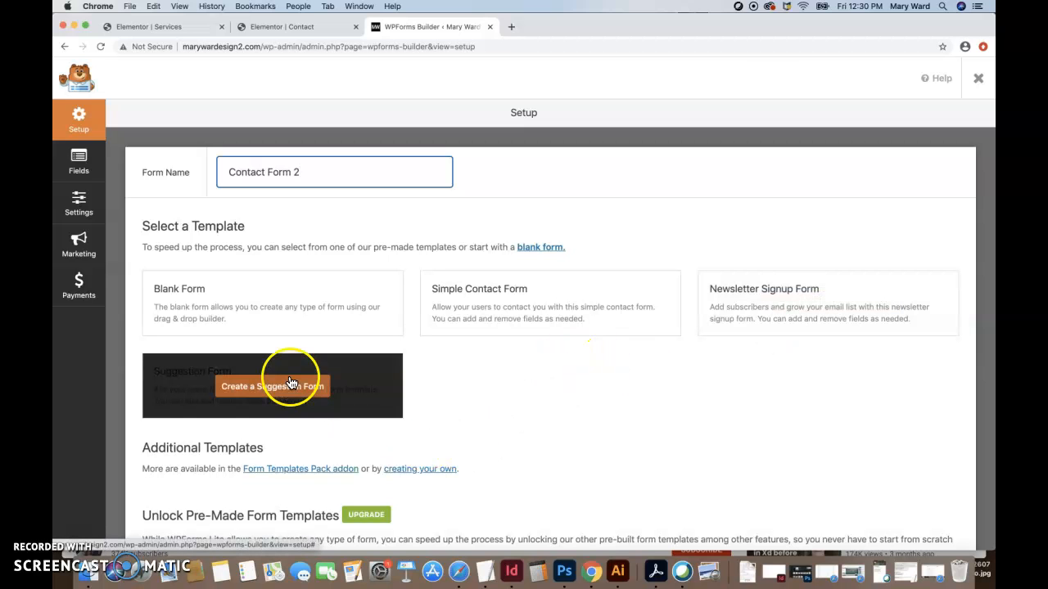
pyautogui.scroll(-2, 514, 446)
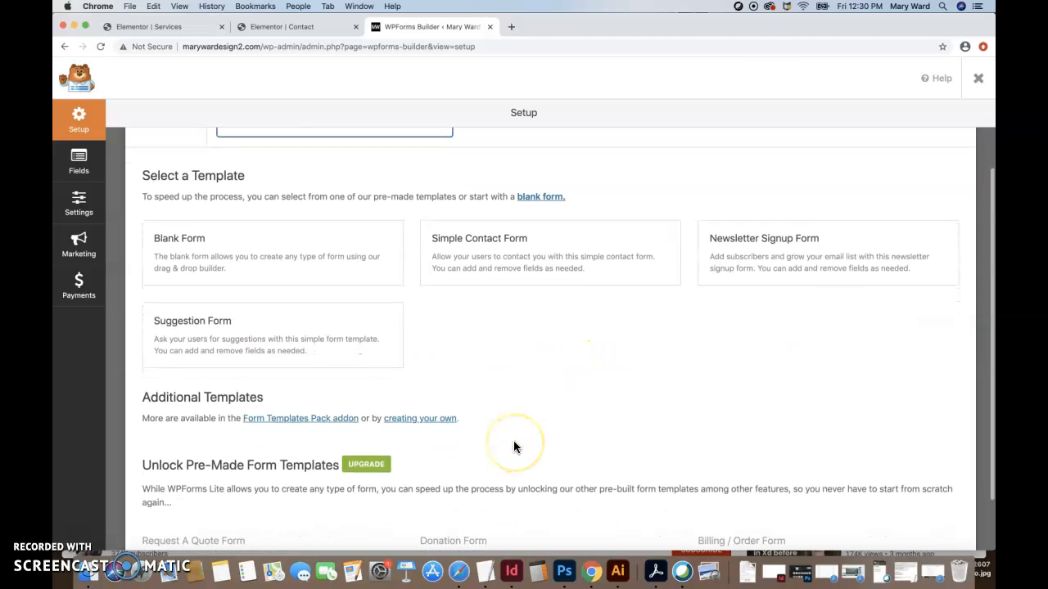
pyautogui.scroll(-2, 514, 445)
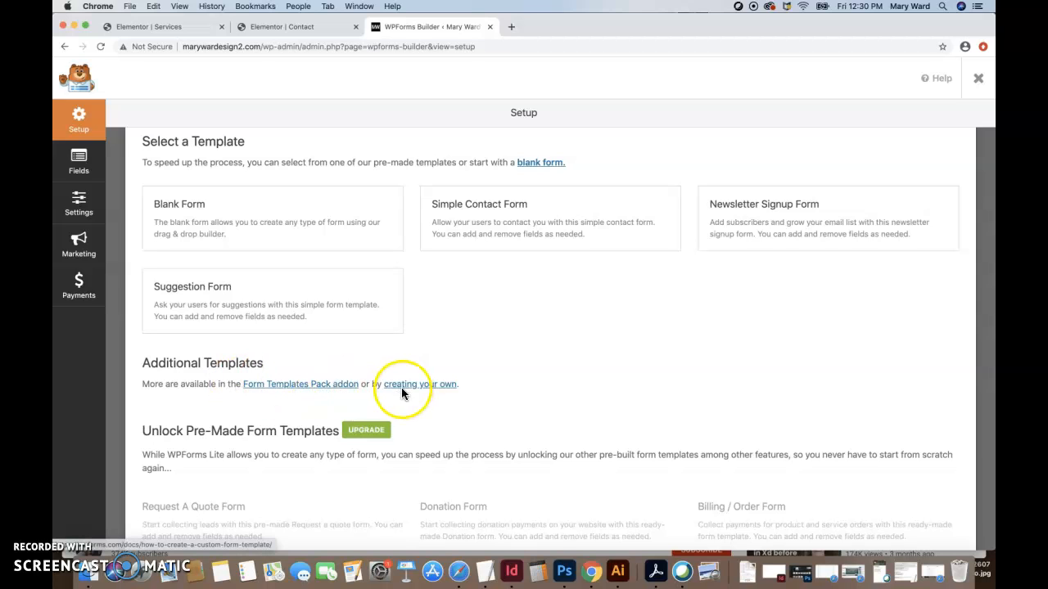
pyautogui.moveTo(188, 209)
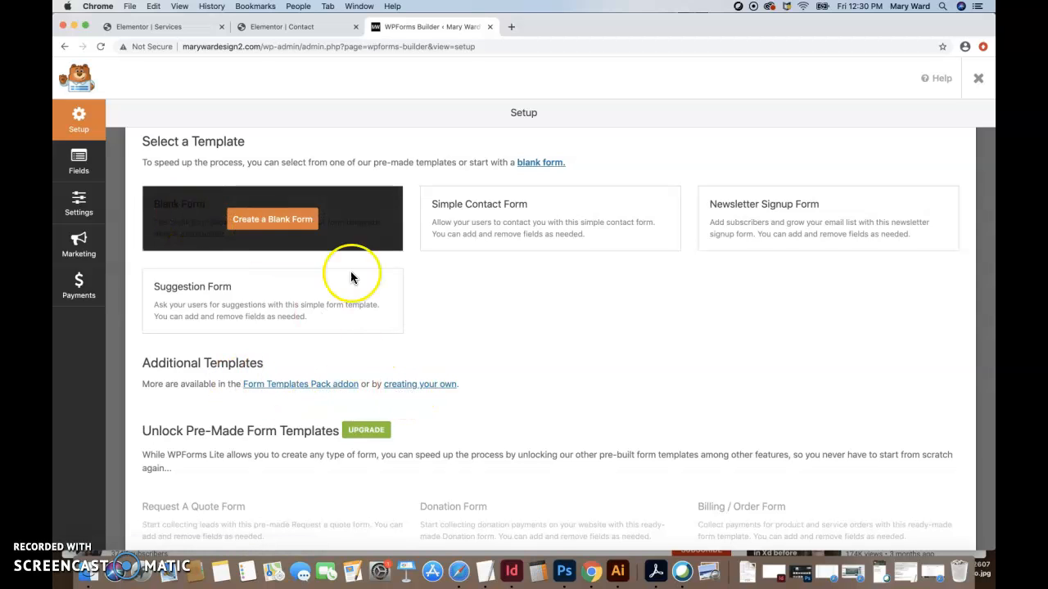
pyautogui.scroll(-1, 524, 450)
pyautogui.scroll(5, 525, 446)
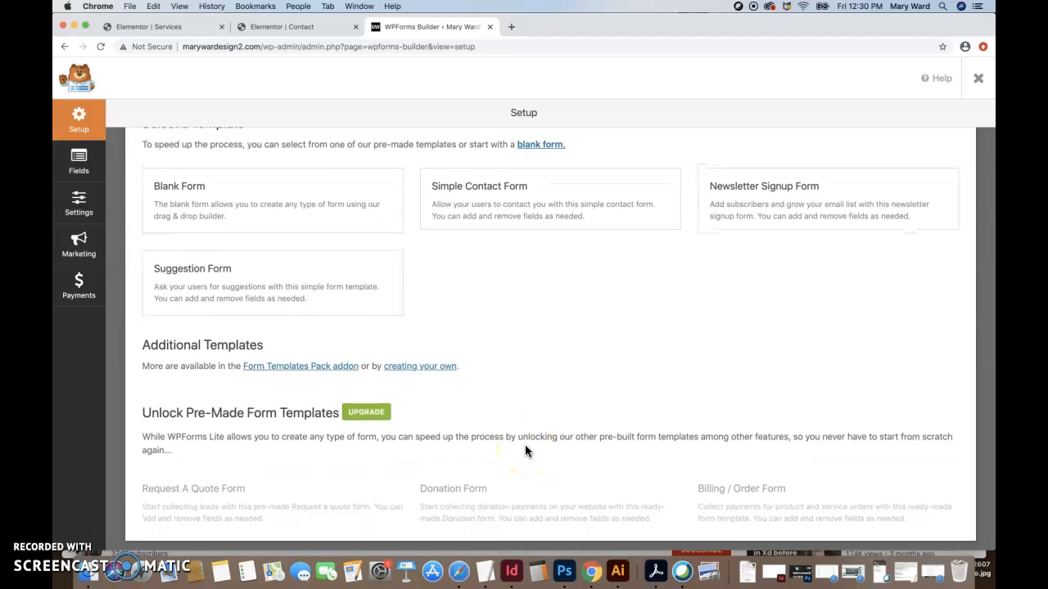
pyautogui.click(501, 317)
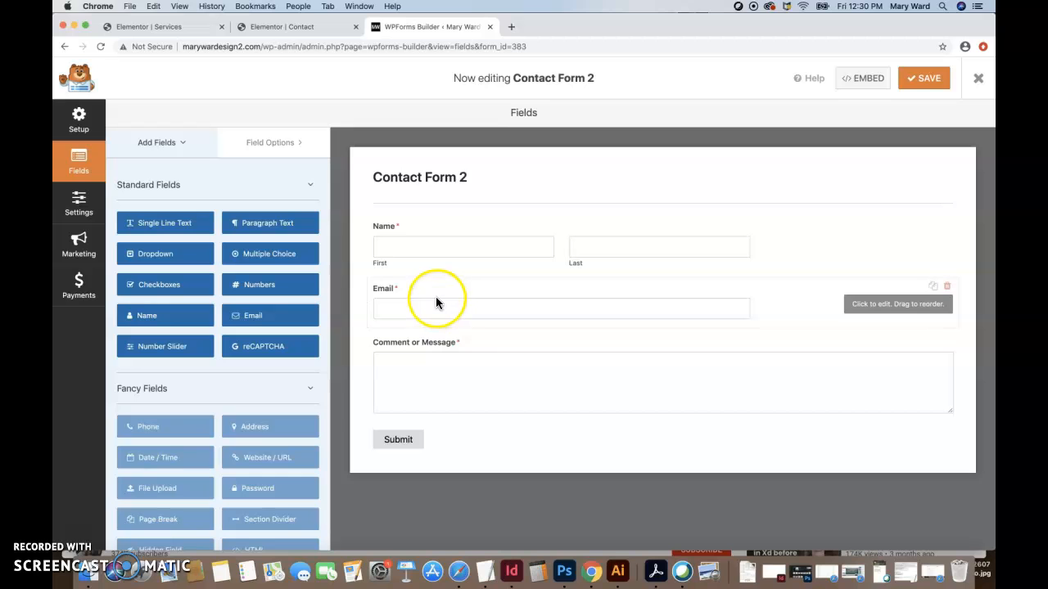
pyautogui.click(437, 371)
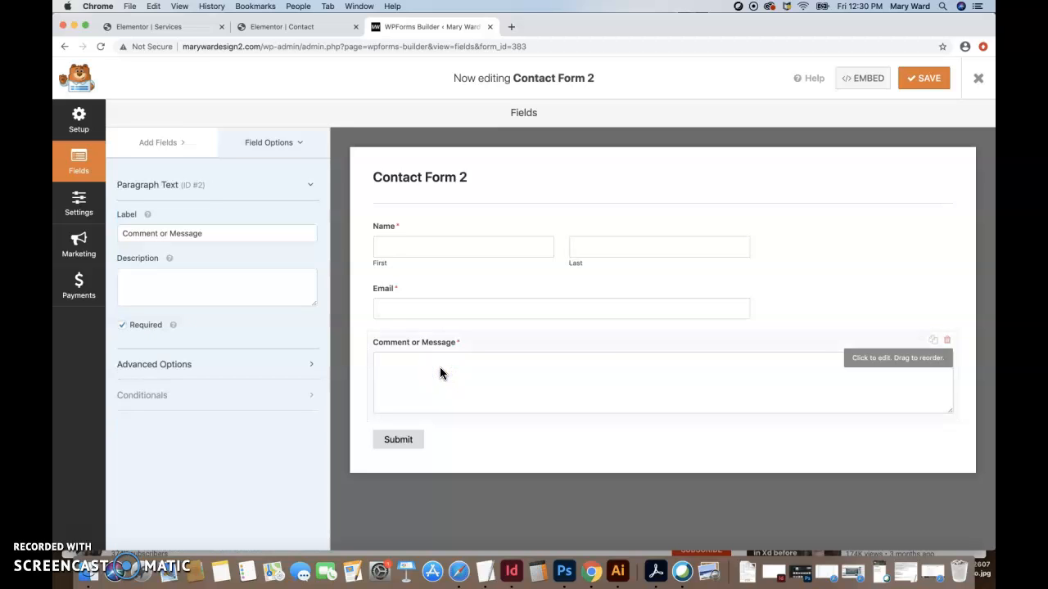
pyautogui.click(210, 234)
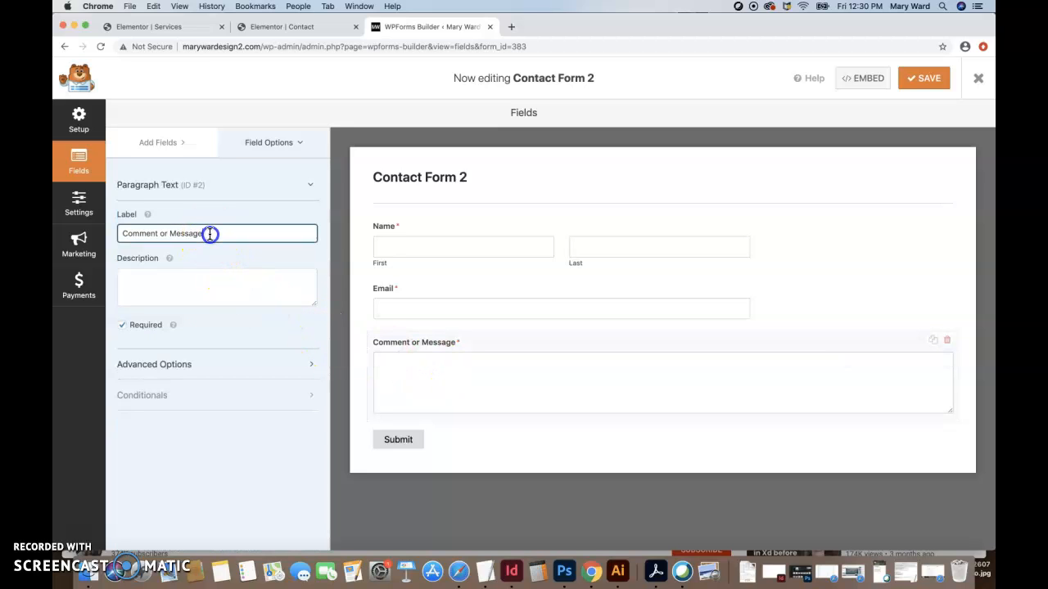
pyautogui.click(426, 295)
pyautogui.click(165, 231)
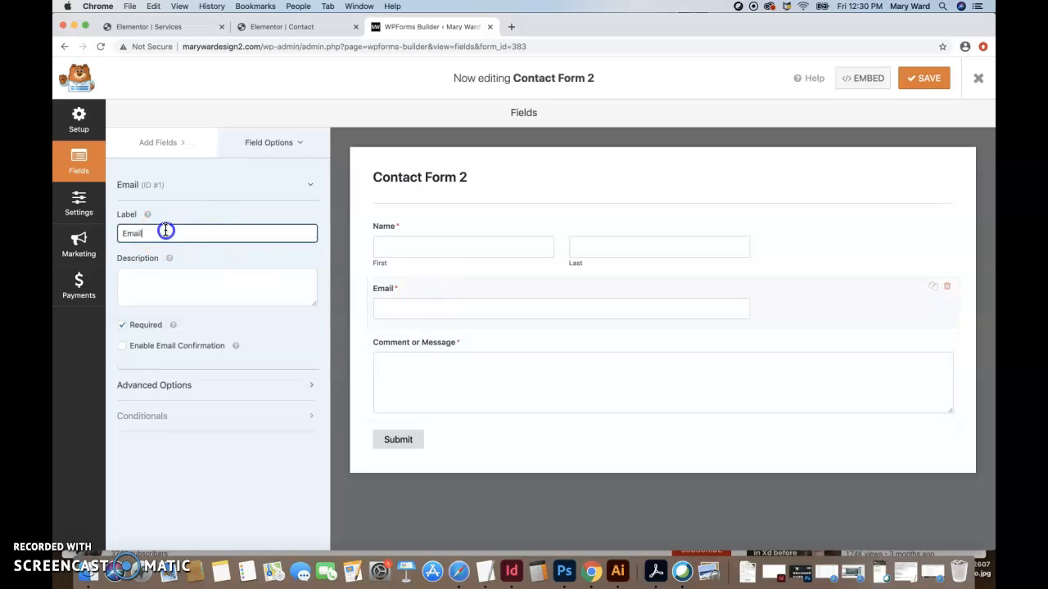
pyautogui.click(411, 229)
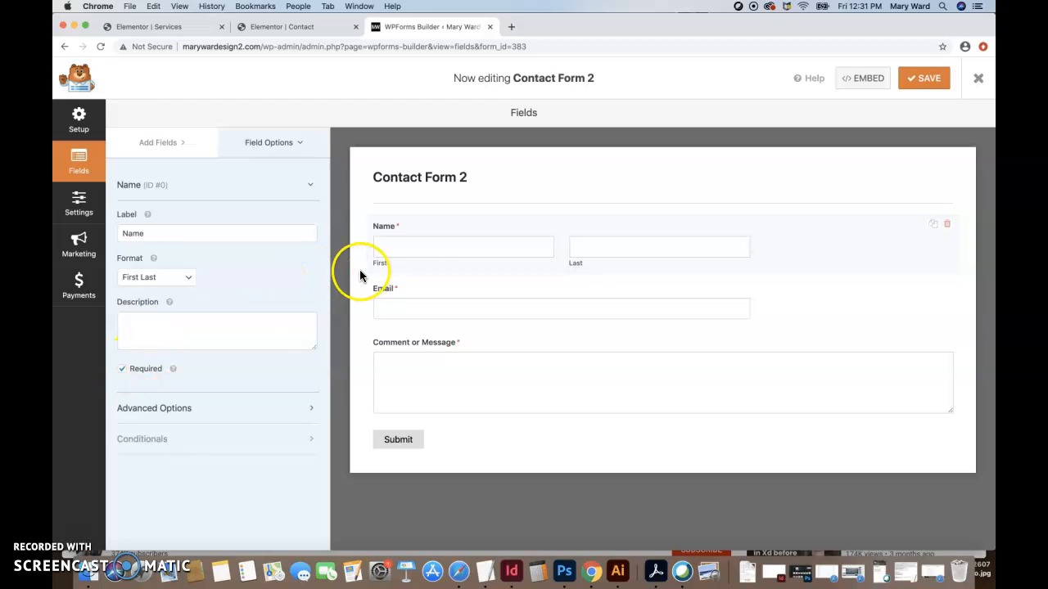
pyautogui.click(411, 296)
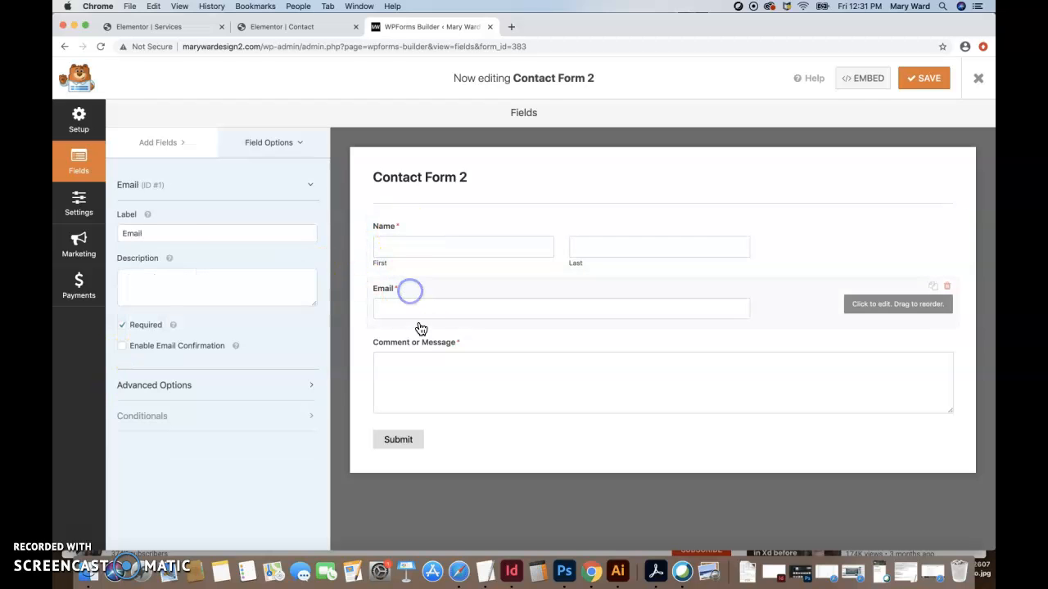
pyautogui.click(414, 344)
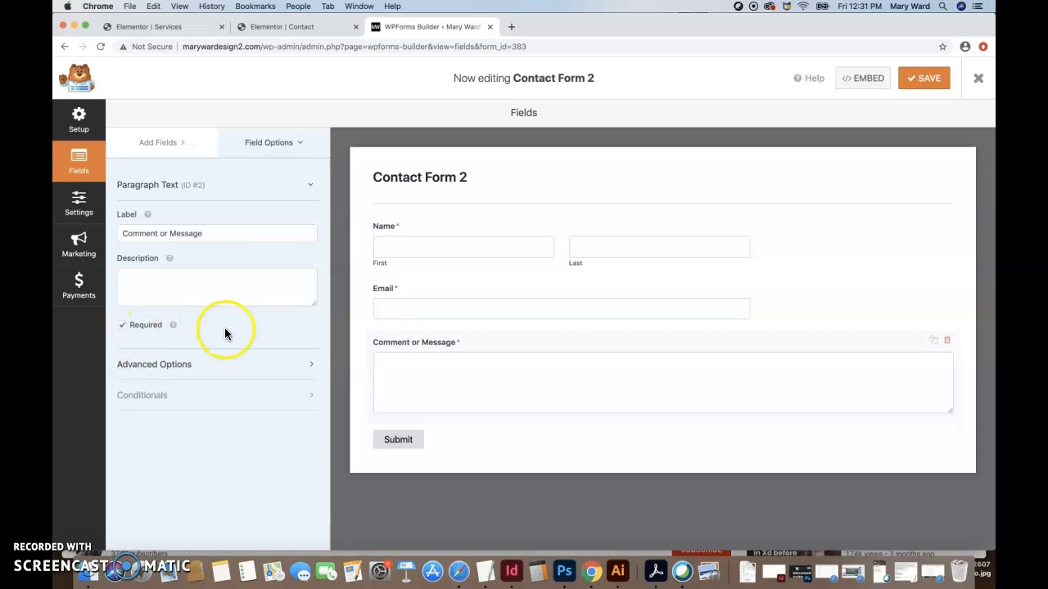
pyautogui.click(310, 365)
pyautogui.scroll(-3, 213, 408)
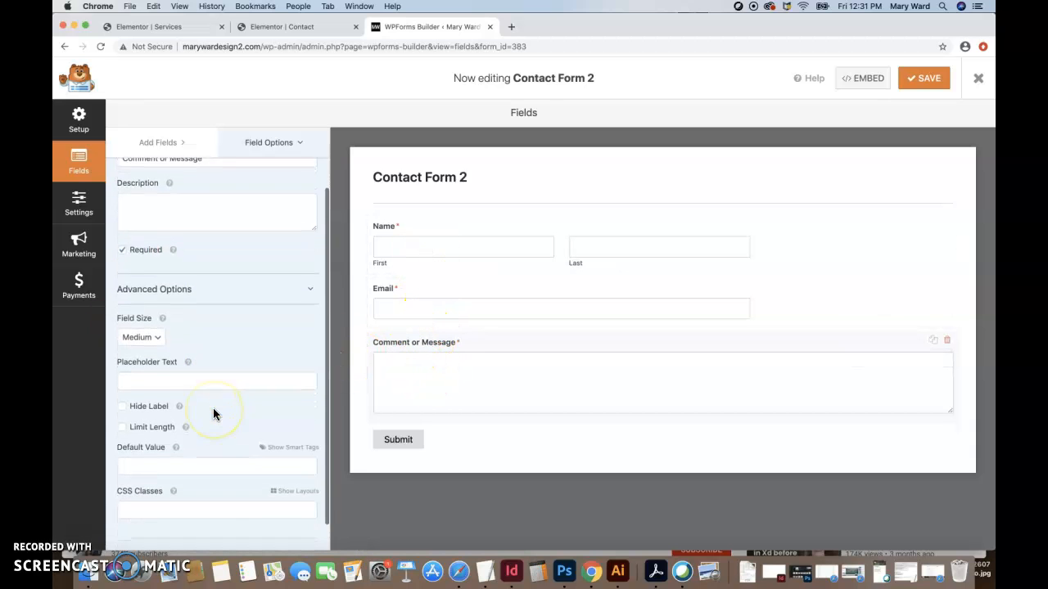
pyautogui.click(393, 289)
pyautogui.click(306, 384)
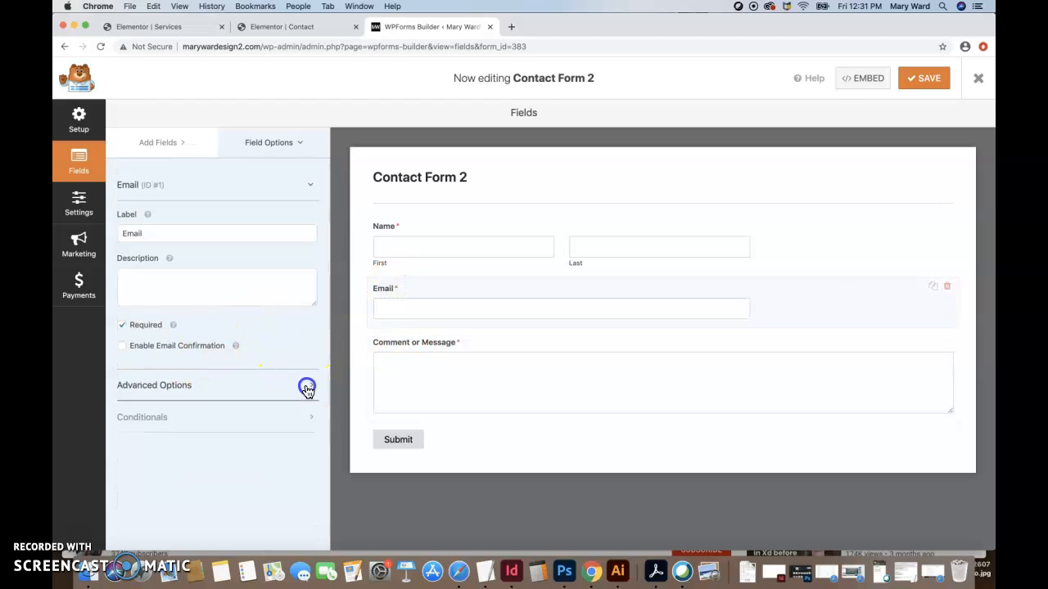
pyautogui.scroll(-2, 211, 421)
pyautogui.scroll(-2, 206, 424)
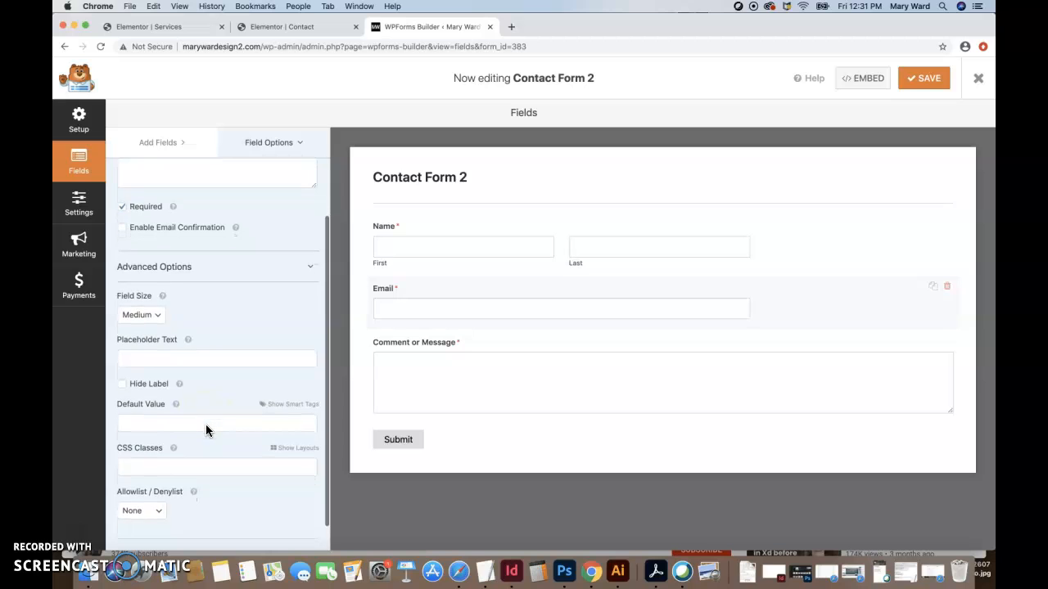
pyautogui.click(143, 315)
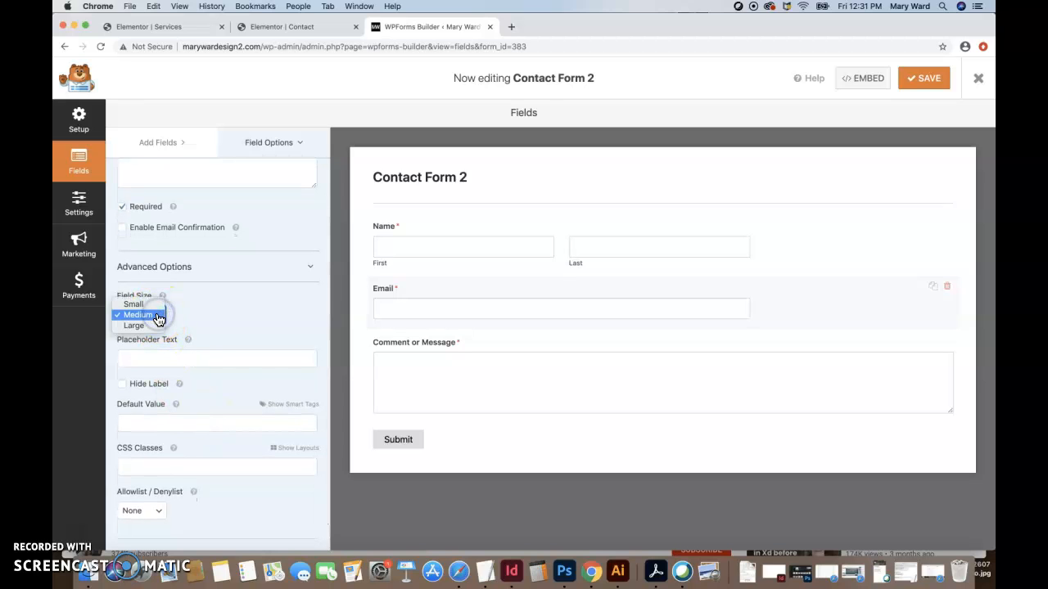
pyautogui.click(211, 317)
pyautogui.scroll(-1, 226, 331)
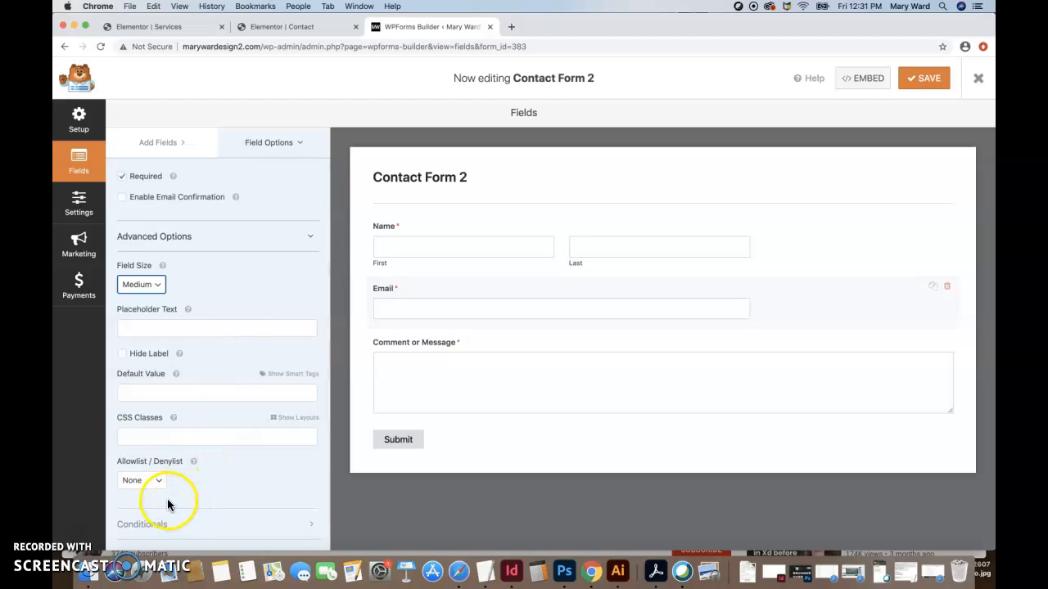
pyautogui.scroll(5, 213, 292)
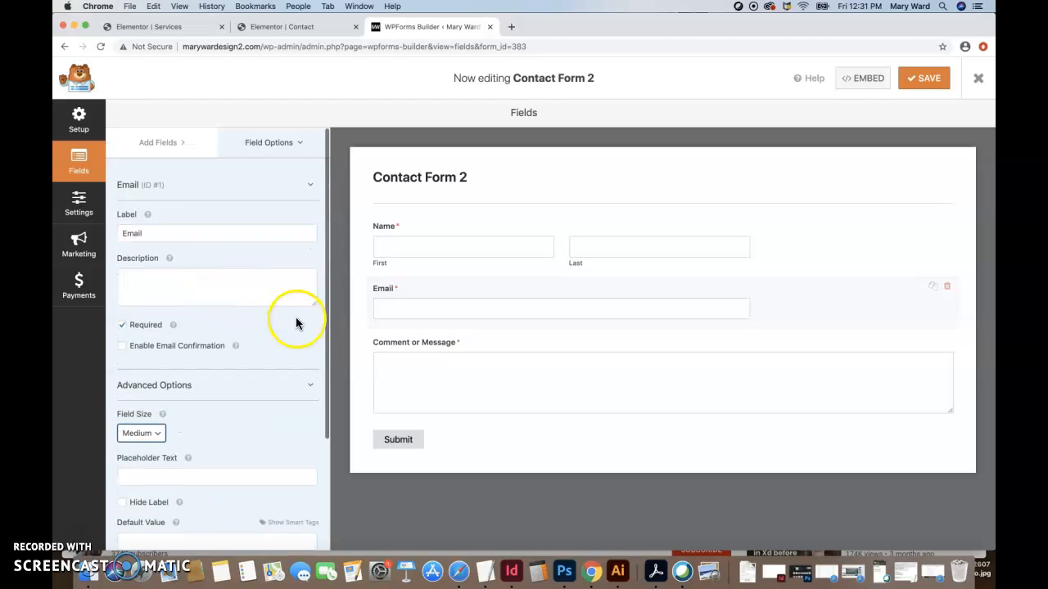
pyautogui.click(408, 233)
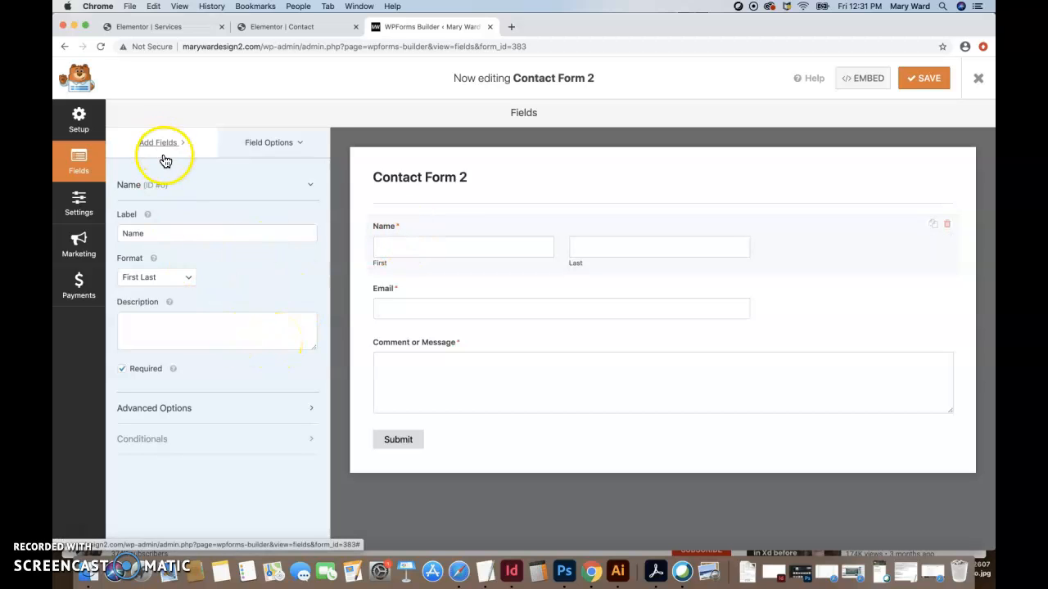
# Drag a Multiple Choice field into Contact Form 2 just below the Email field.
pyautogui.click(79, 159)
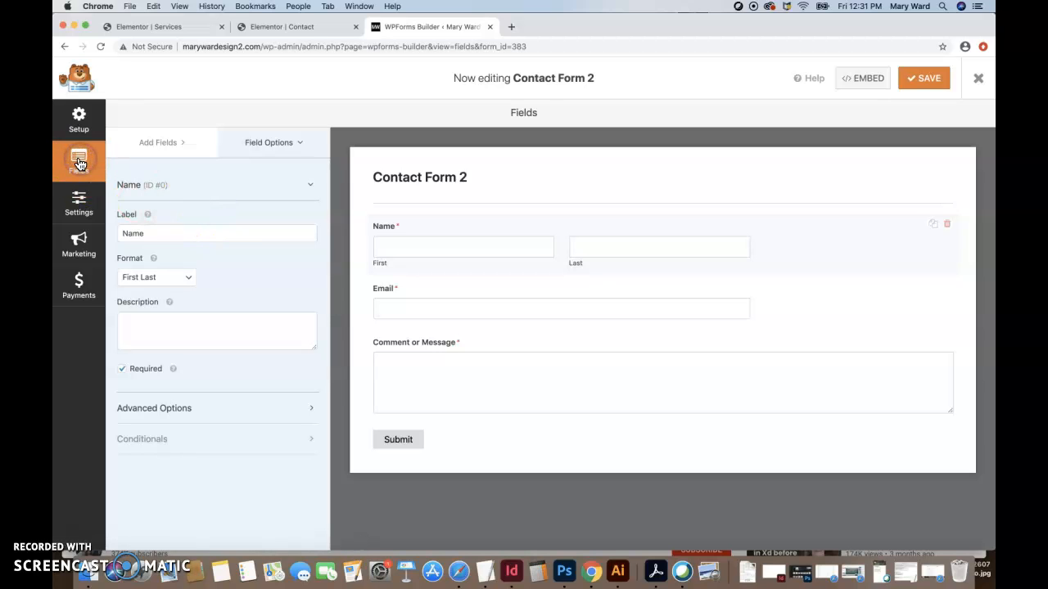
pyautogui.click(157, 141)
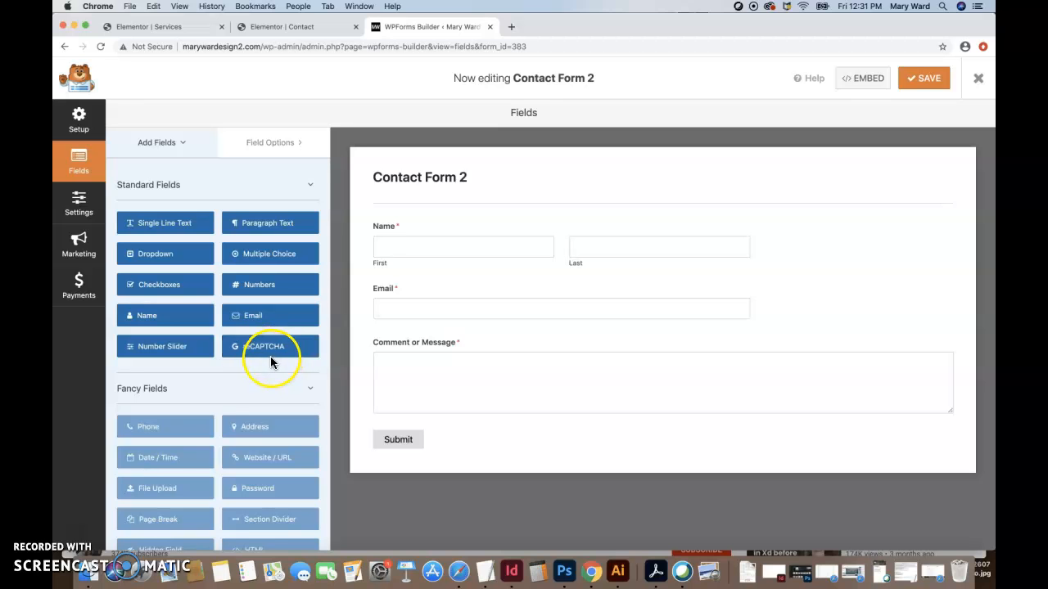
pyautogui.scroll(-2, 215, 366)
pyautogui.scroll(-2, 212, 365)
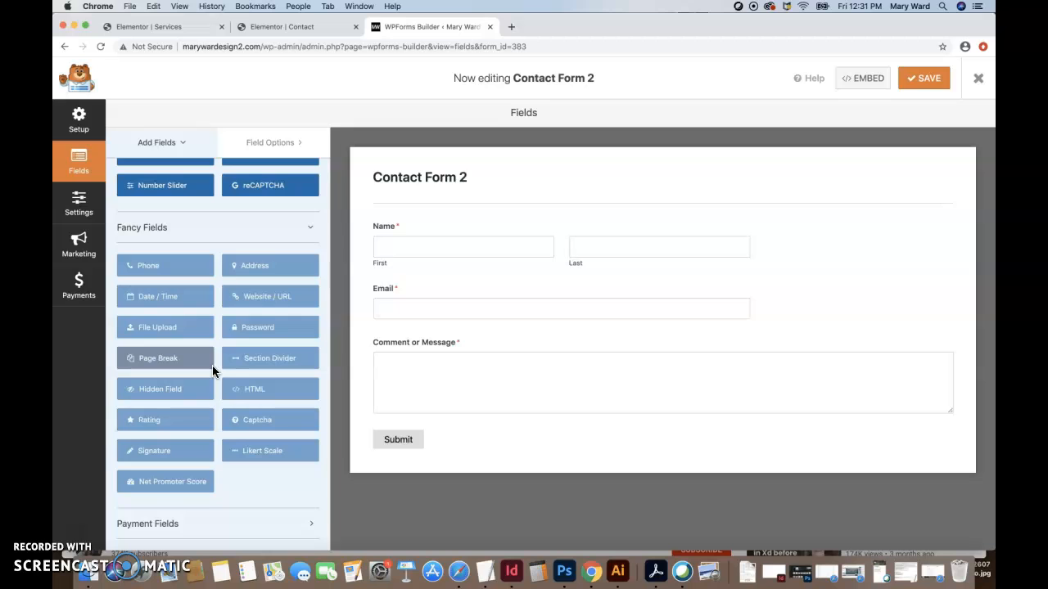
pyautogui.scroll(4, 211, 365)
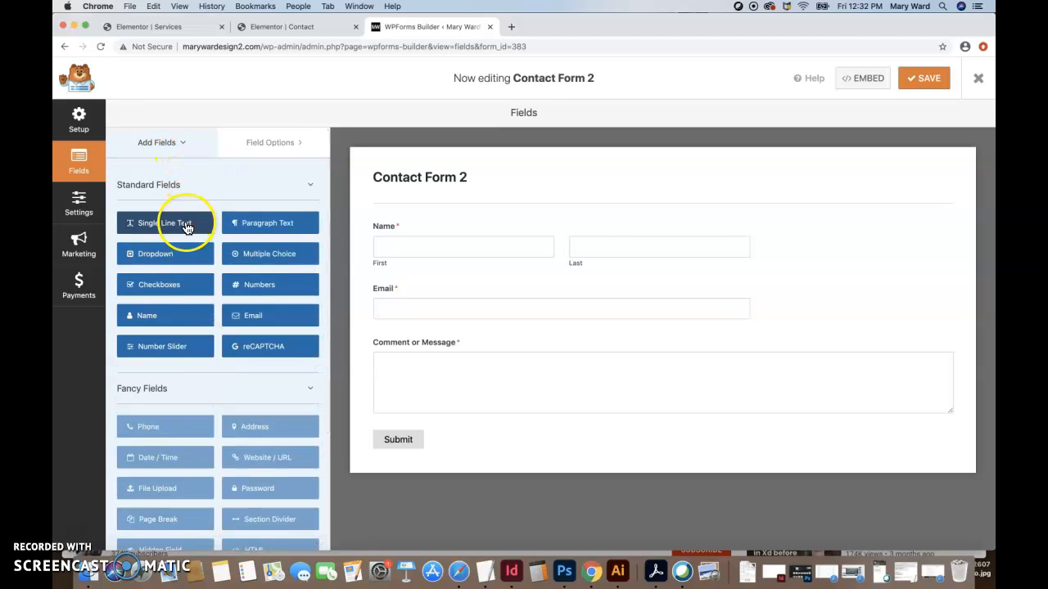
pyautogui.moveTo(248, 261); pyautogui.dragTo(409, 340)
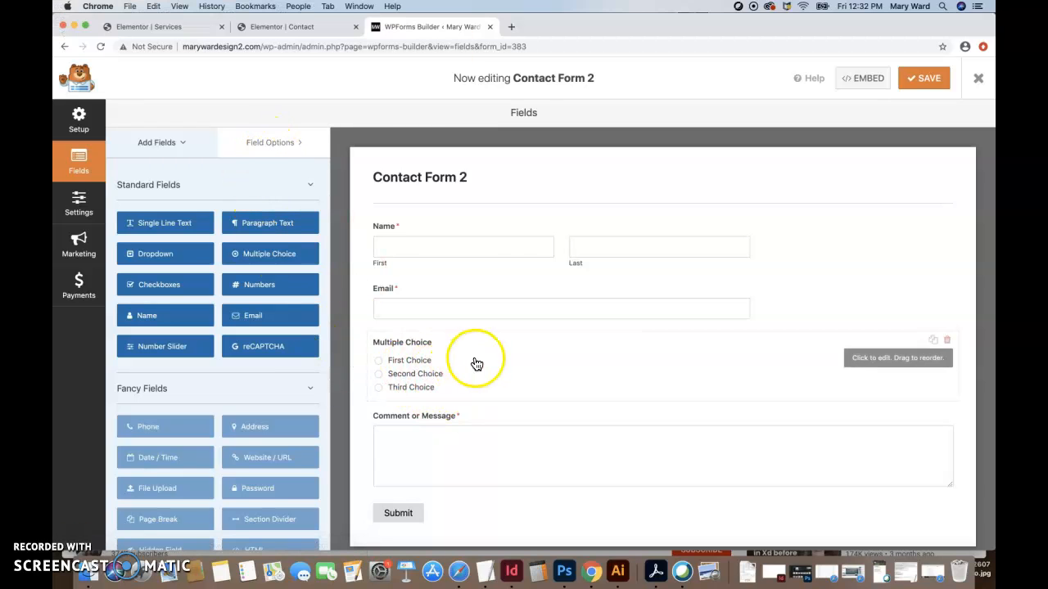
# Label the field 'Which Department do you wish to contact?', choices IT, Sales, Services, required.
pyautogui.click(792, 369)
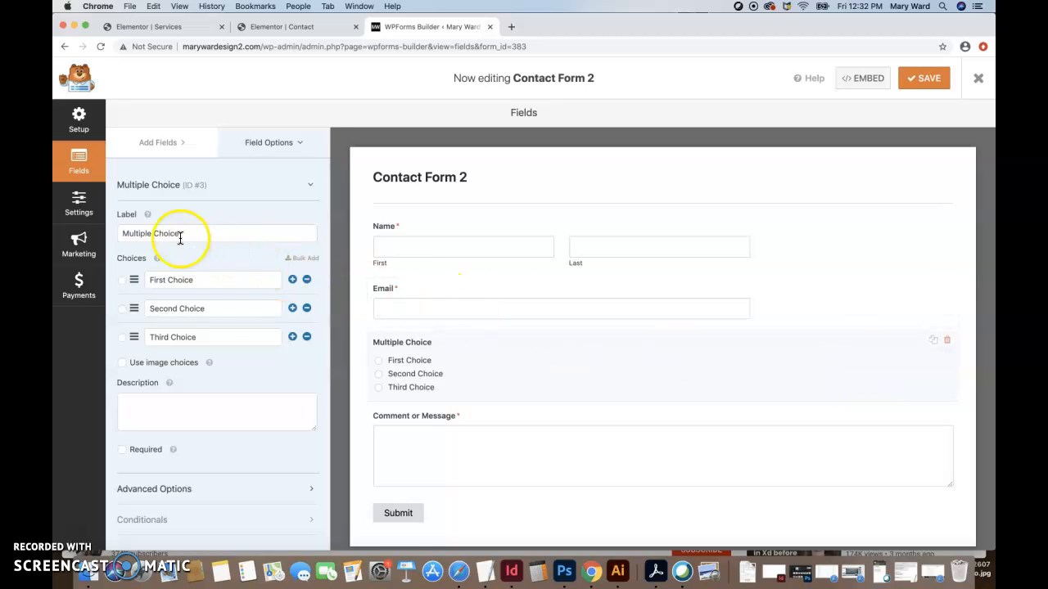
pyautogui.moveTo(188, 234); pyautogui.dragTo(121, 234)
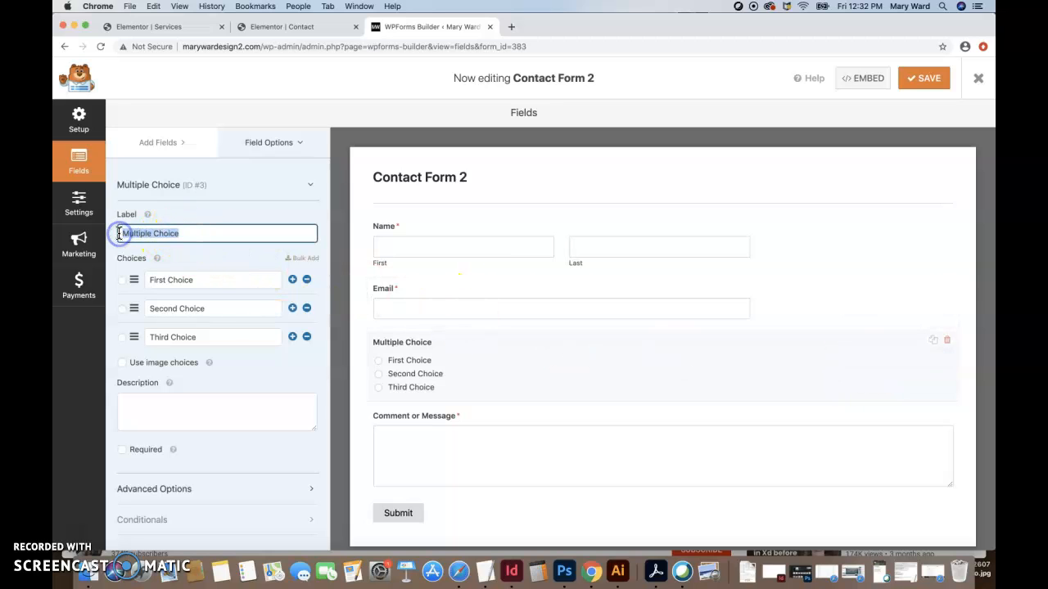
pyautogui.write('W')
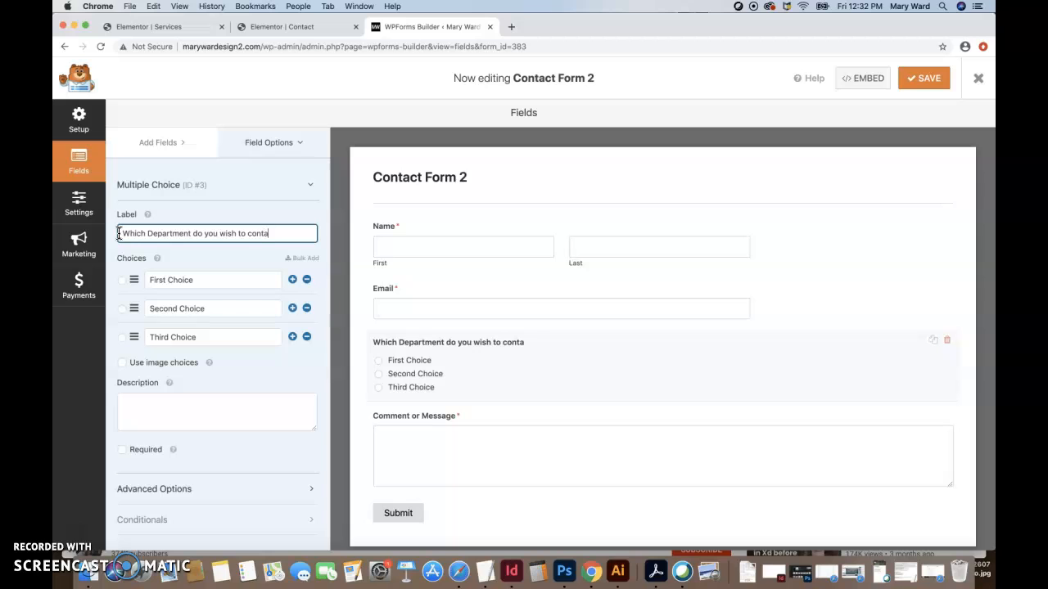
pyautogui.doubleClick(224, 282)
pyautogui.write('IT')
pyautogui.tripleClick(225, 304)
pyautogui.write('Sales')
pyautogui.click(230, 331)
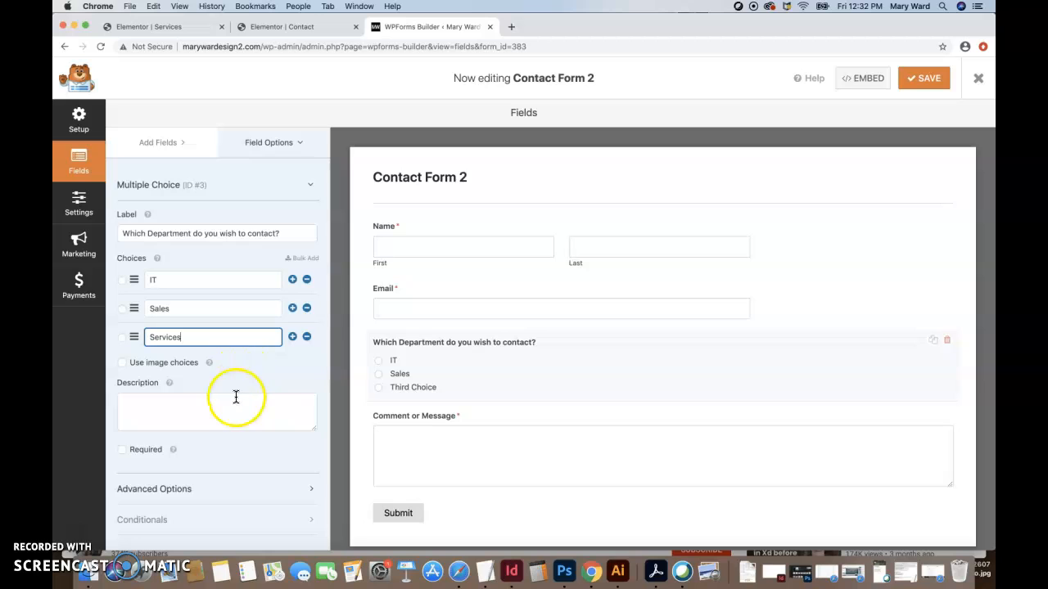
pyautogui.click(123, 451)
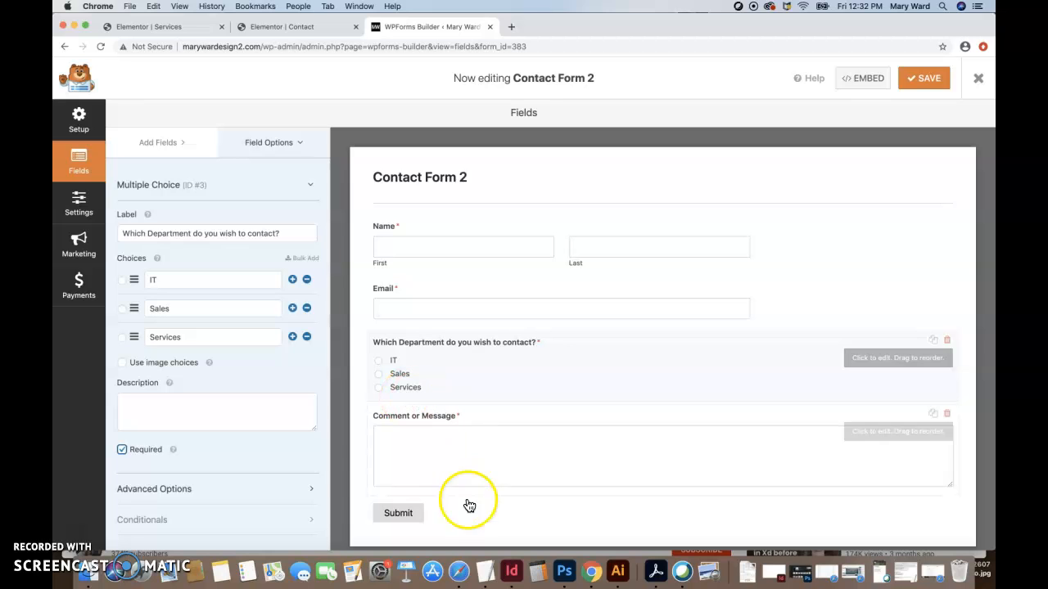
# Set the department field's Choice Layout to Three Columns in Advanced Options.
pyautogui.click(311, 491)
pyautogui.scroll(-2, 287, 458)
pyautogui.scroll(-2, 287, 459)
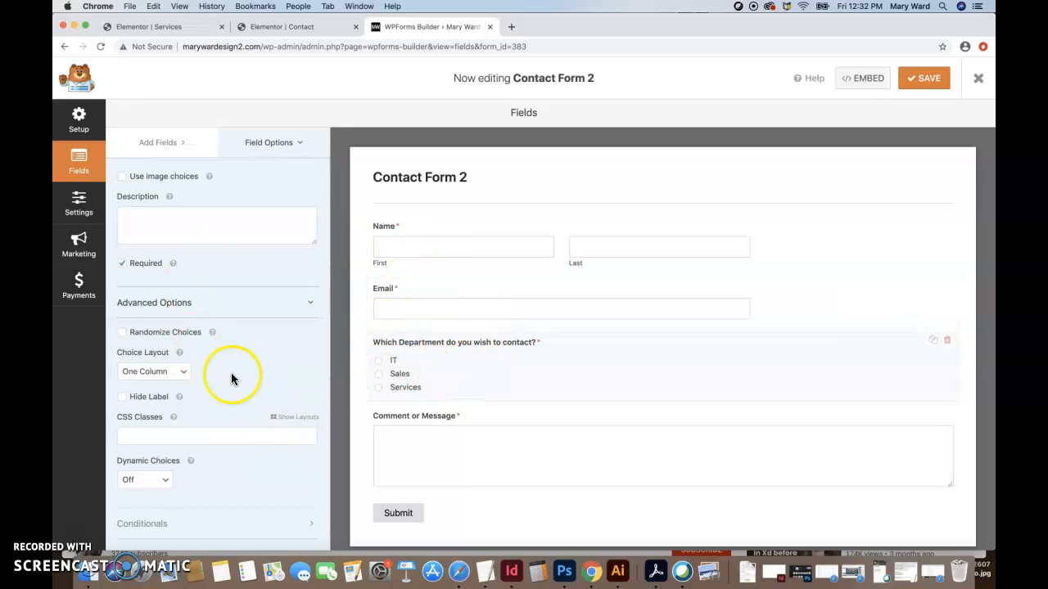
pyautogui.click(181, 373)
pyautogui.click(174, 393)
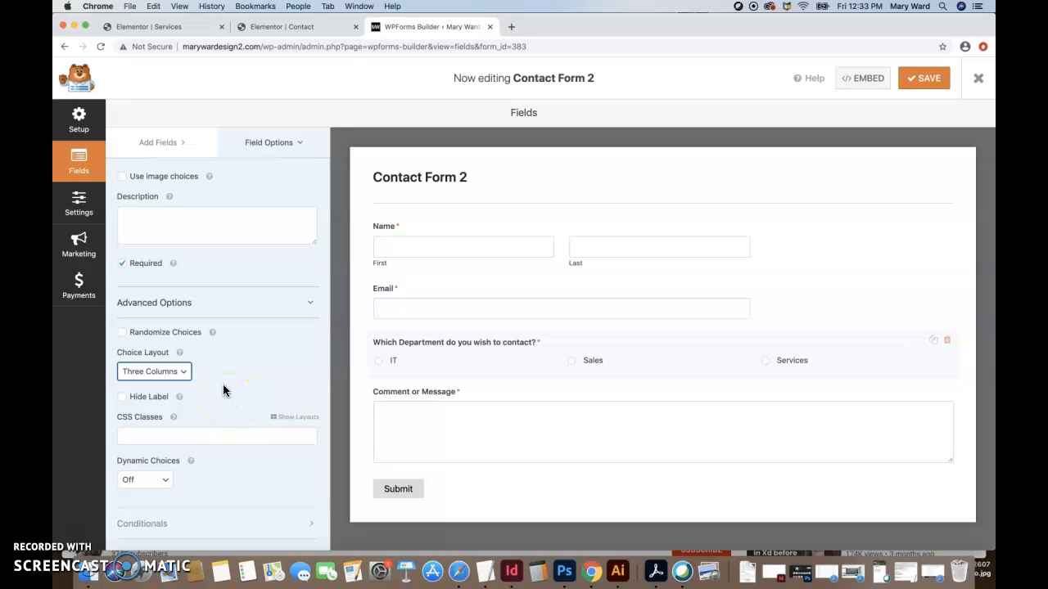
pyautogui.scroll(4, 223, 388)
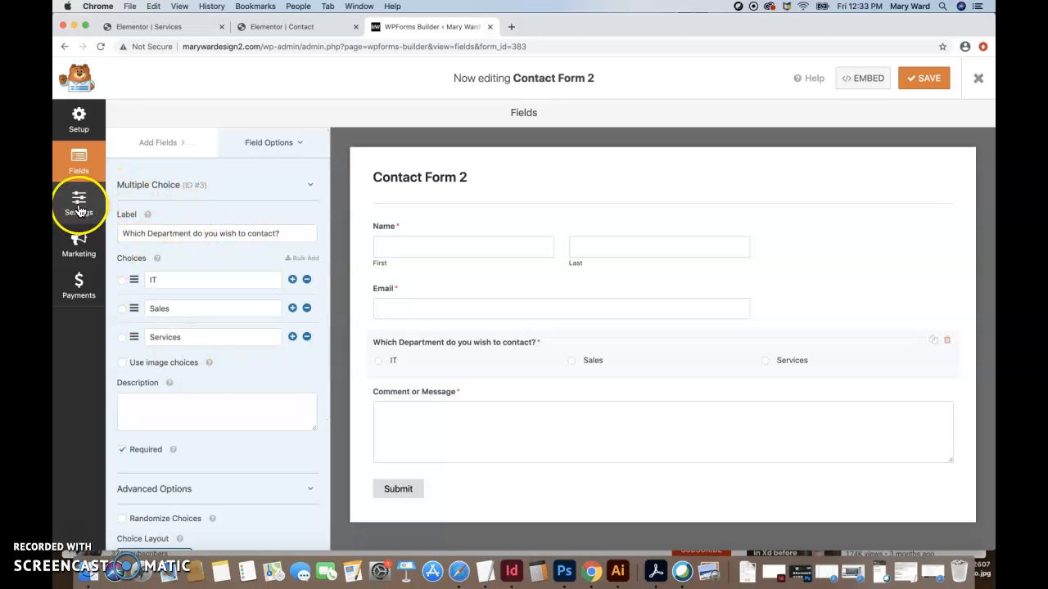
# Browse the field types, including payment fields, then save Contact Form 2.
pyautogui.click(157, 143)
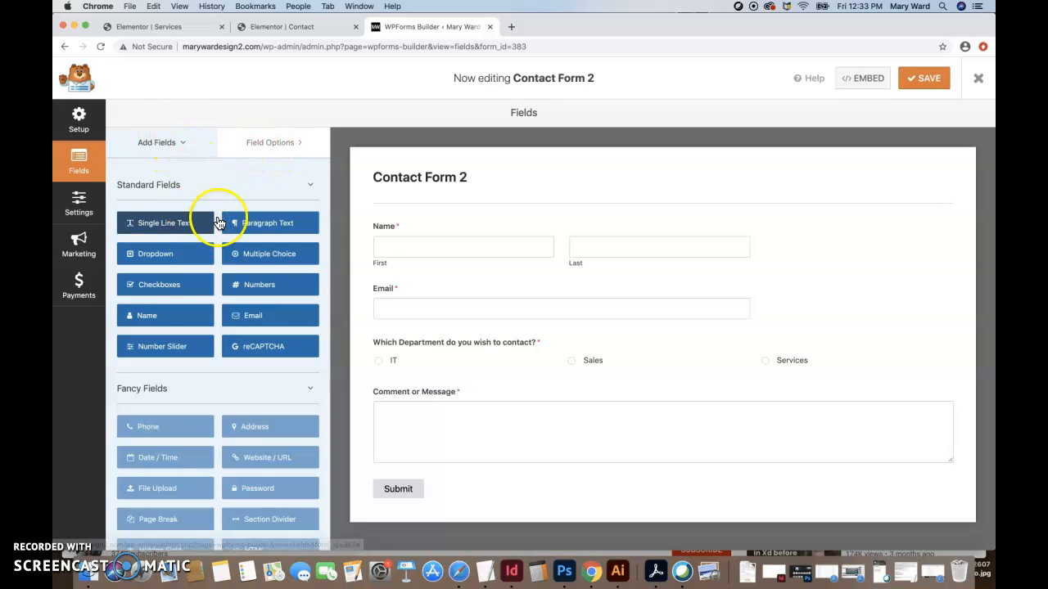
pyautogui.scroll(-4, 193, 382)
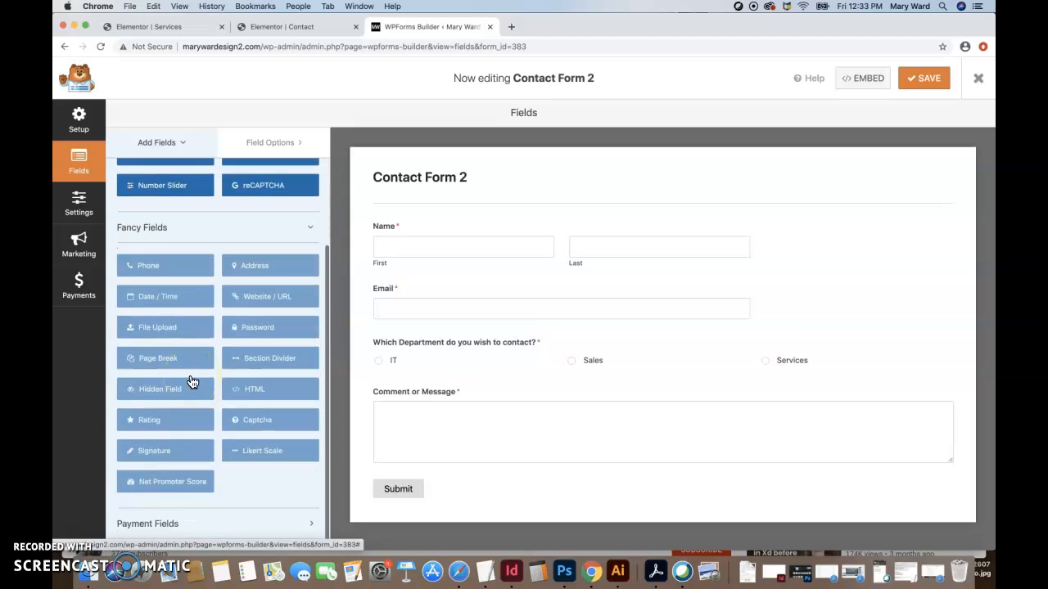
pyautogui.click(240, 516)
pyautogui.scroll(-3, 240, 515)
pyautogui.scroll(7, 239, 518)
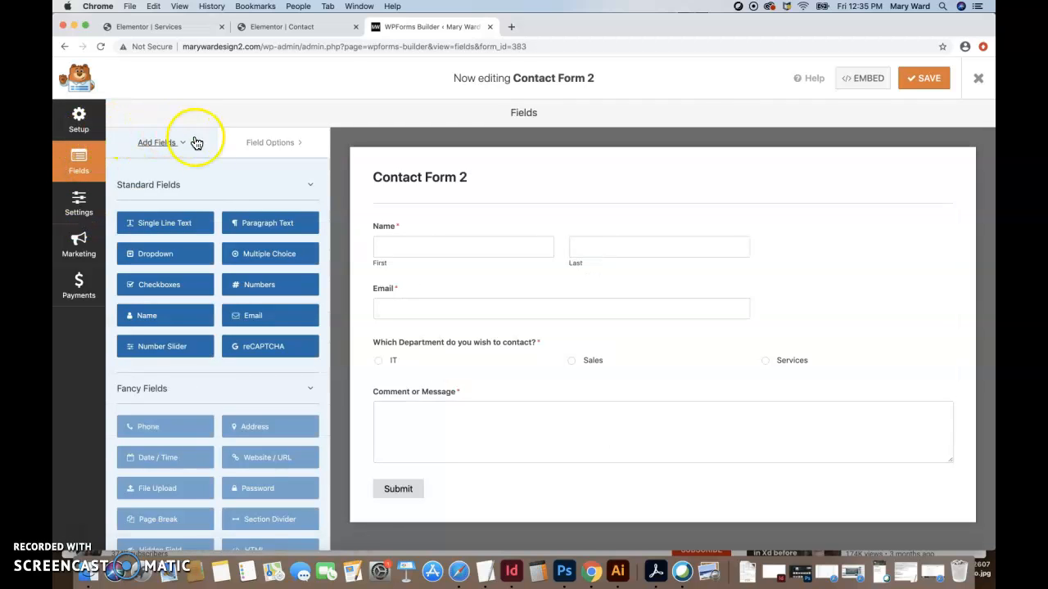
pyautogui.click(918, 82)
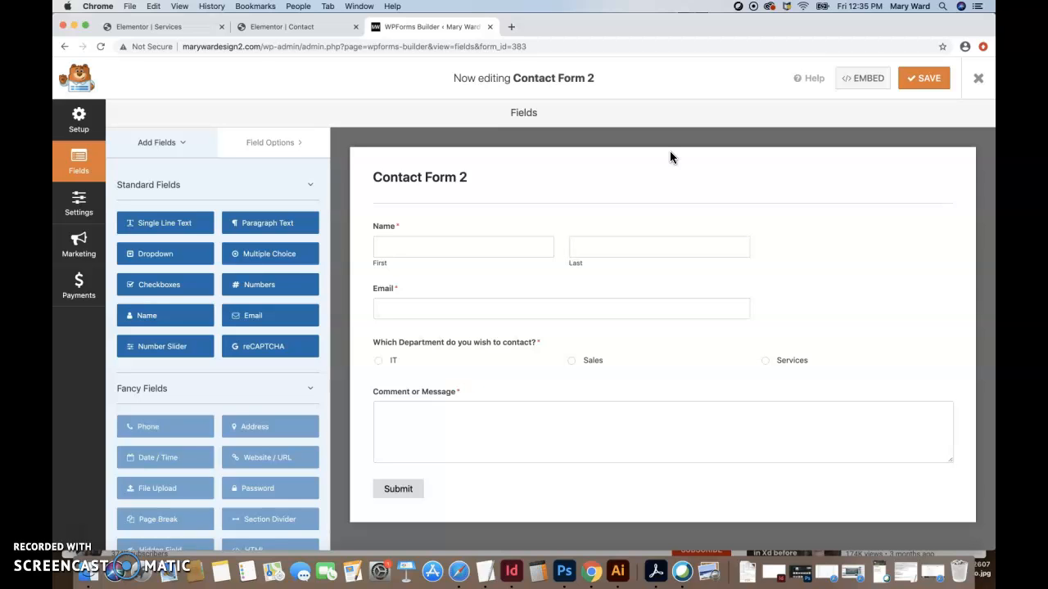
pyautogui.click(924, 80)
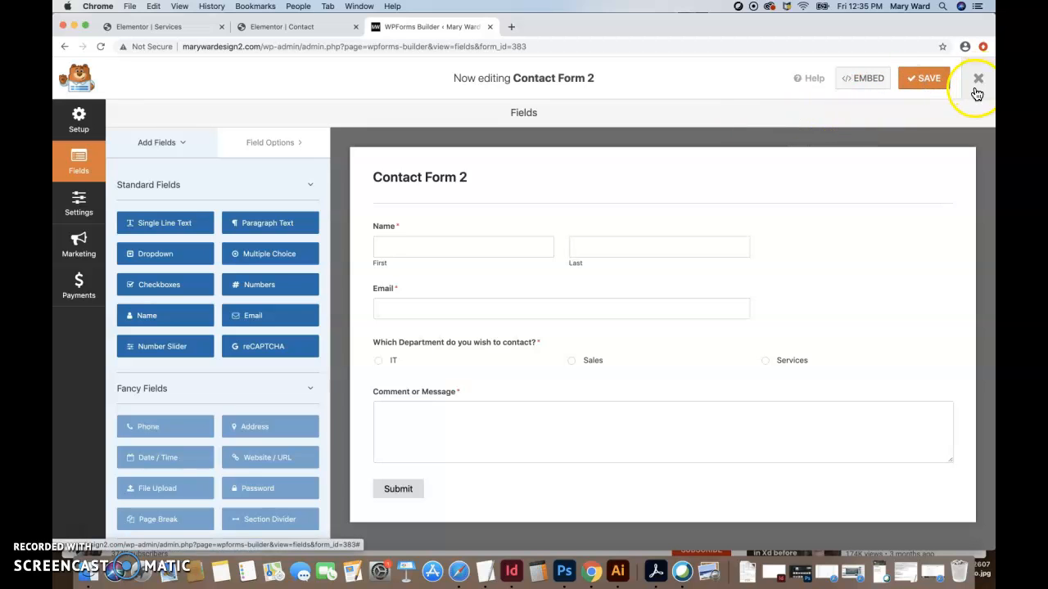
# Close the builder and open the Simple Contact Form for editing.
pyautogui.click(978, 80)
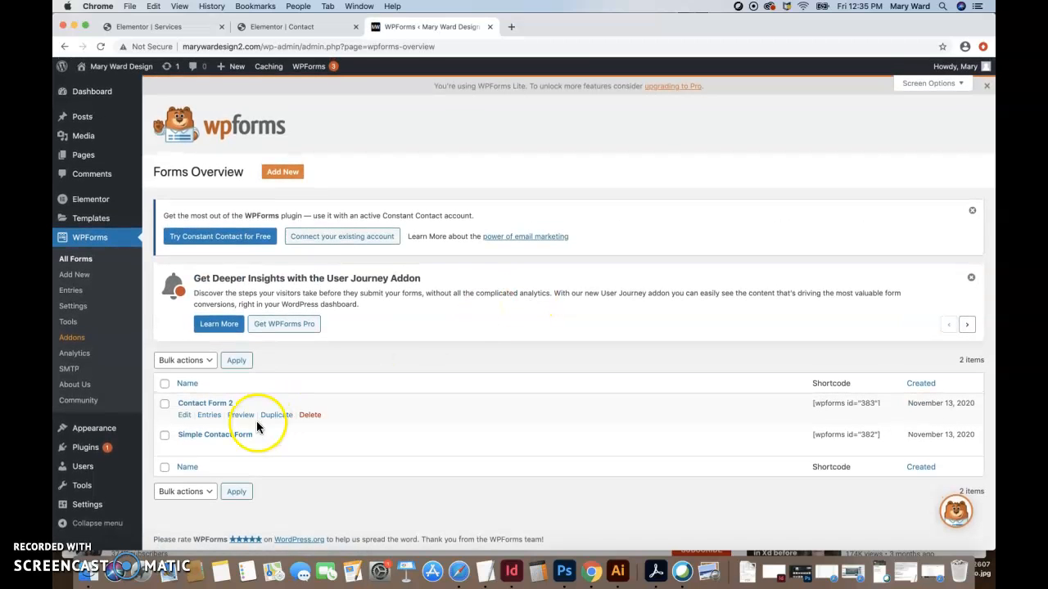
pyautogui.click(228, 438)
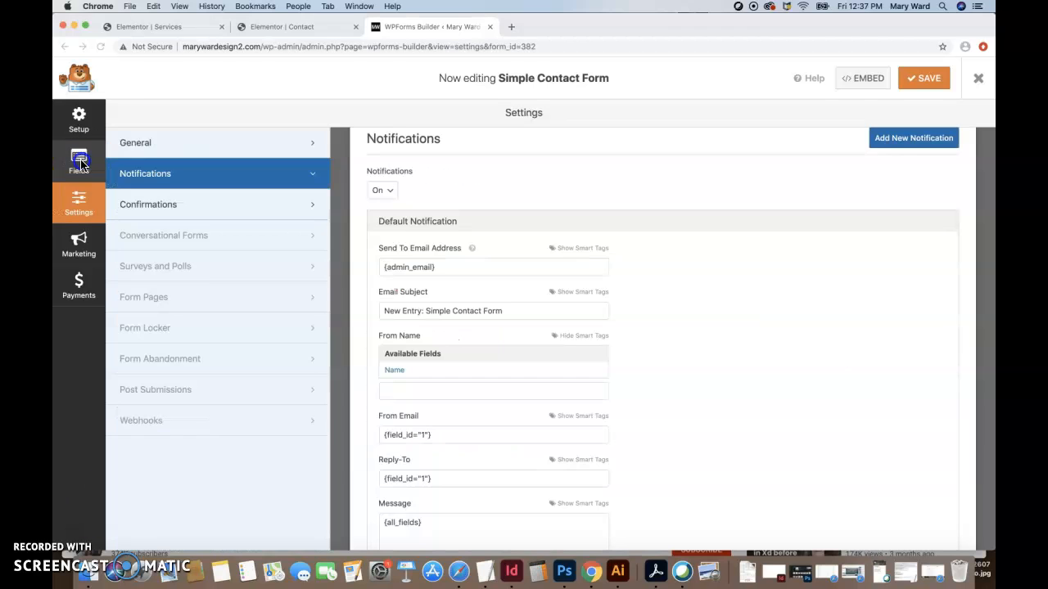
pyautogui.click(79, 163)
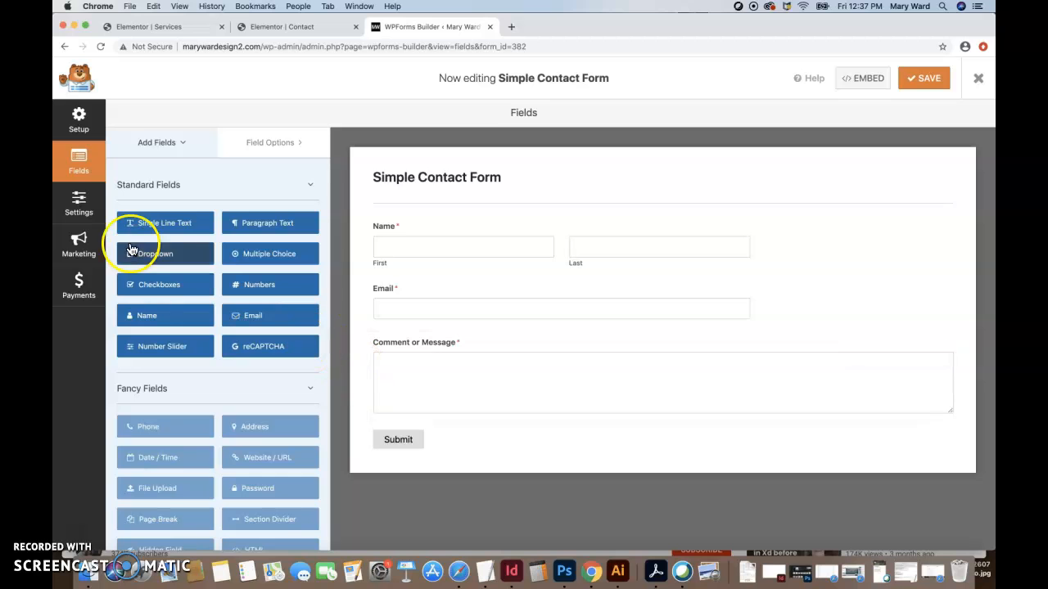
pyautogui.click(81, 212)
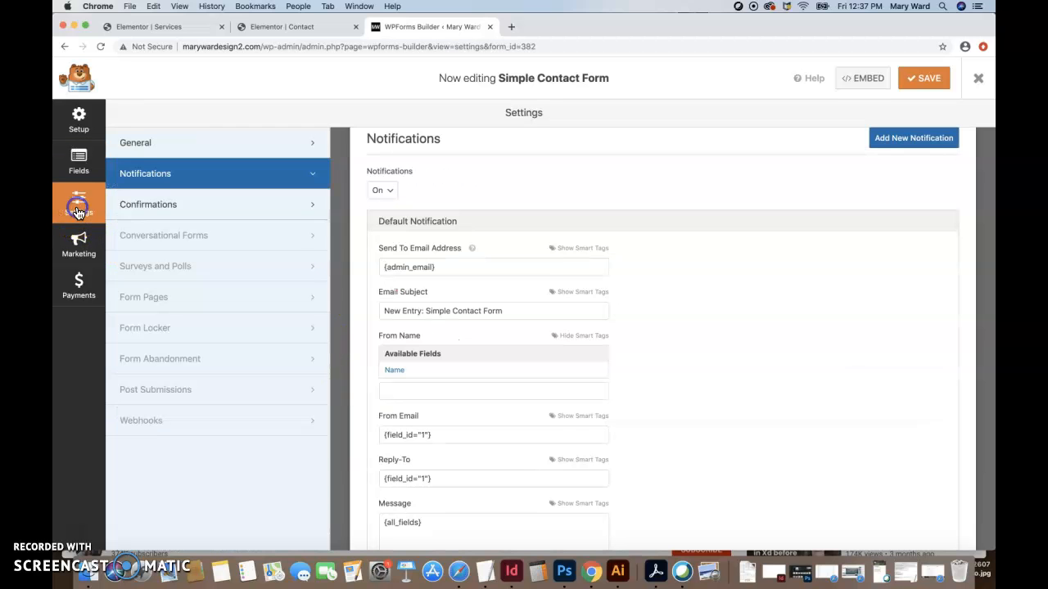
pyautogui.click(78, 166)
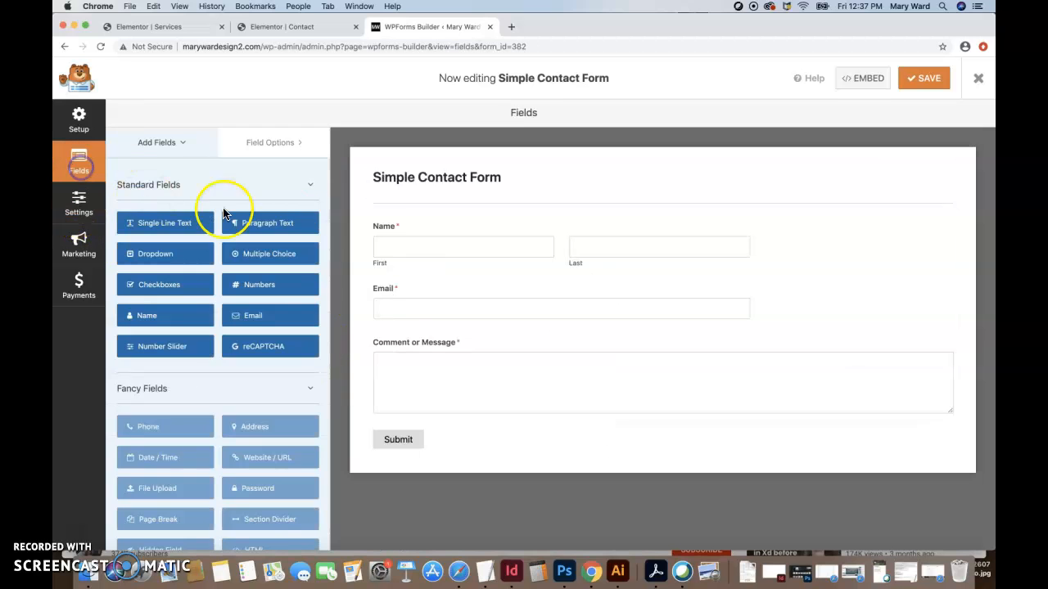
pyautogui.click(82, 205)
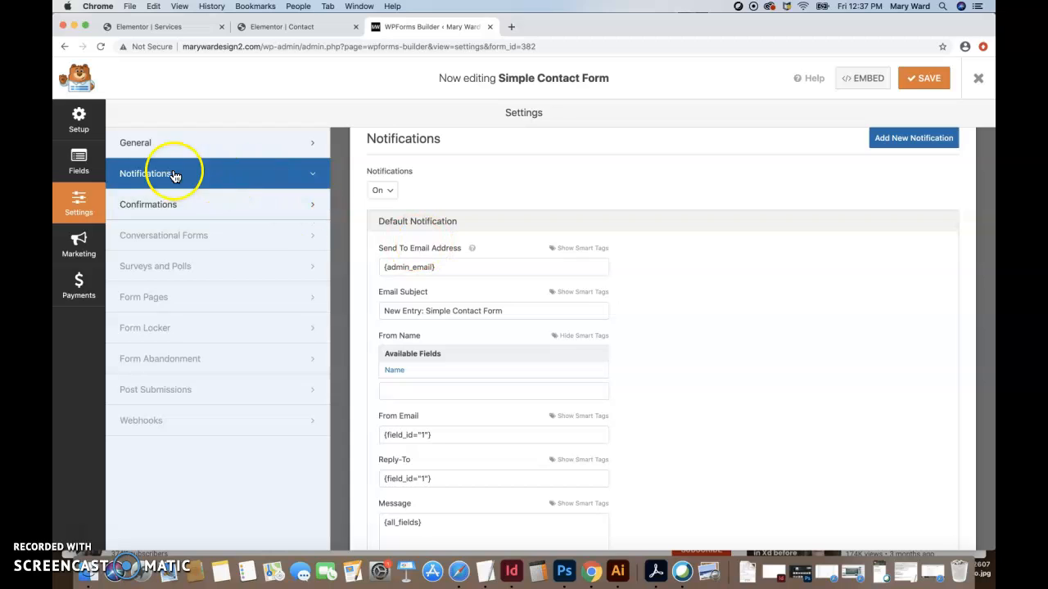
pyautogui.click(136, 145)
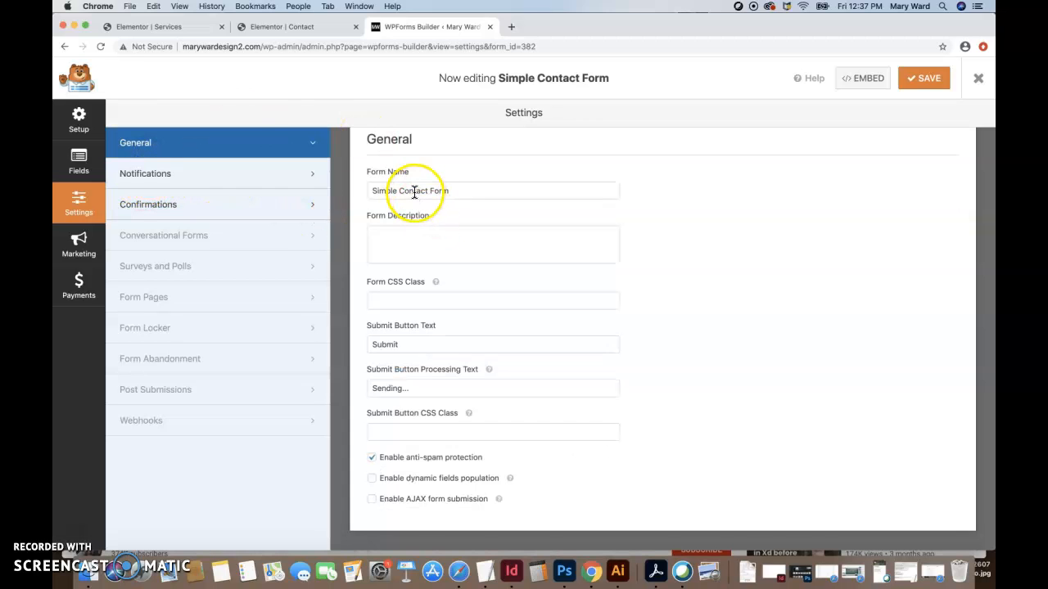
pyautogui.doubleClick(404, 345)
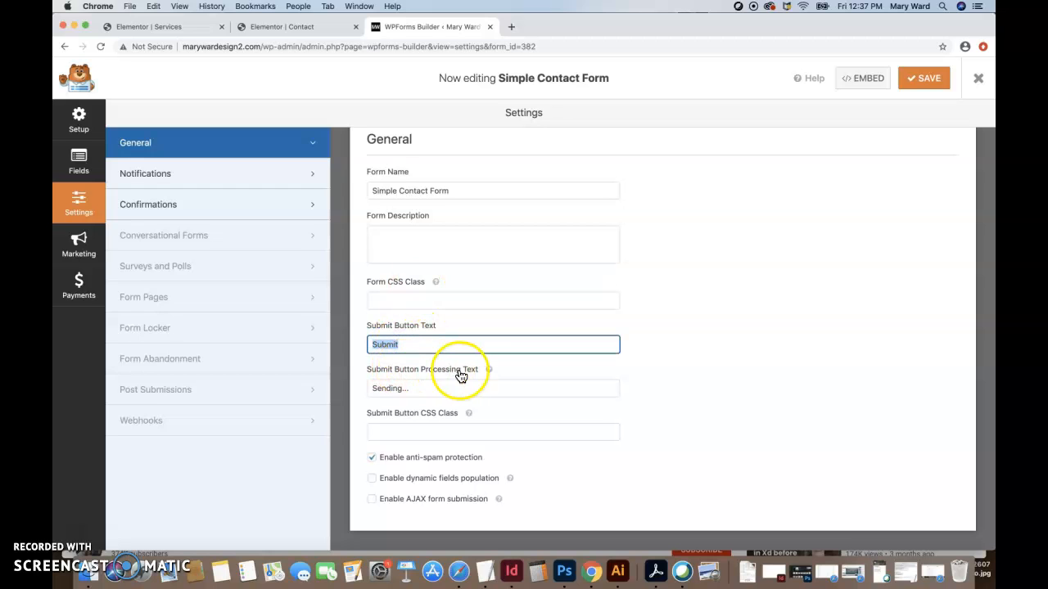
pyautogui.click(415, 387)
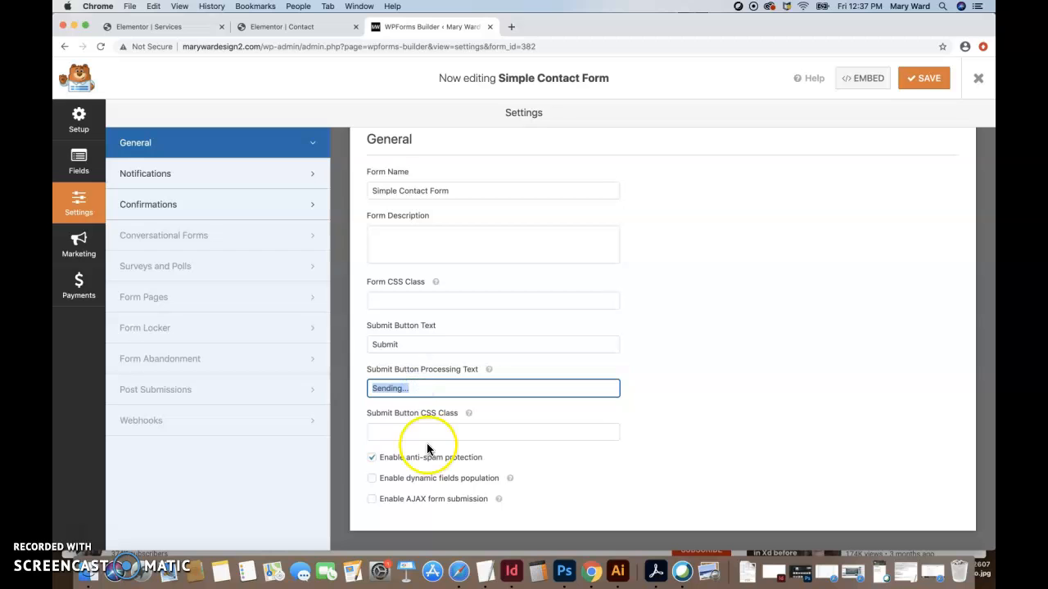
pyautogui.click(192, 179)
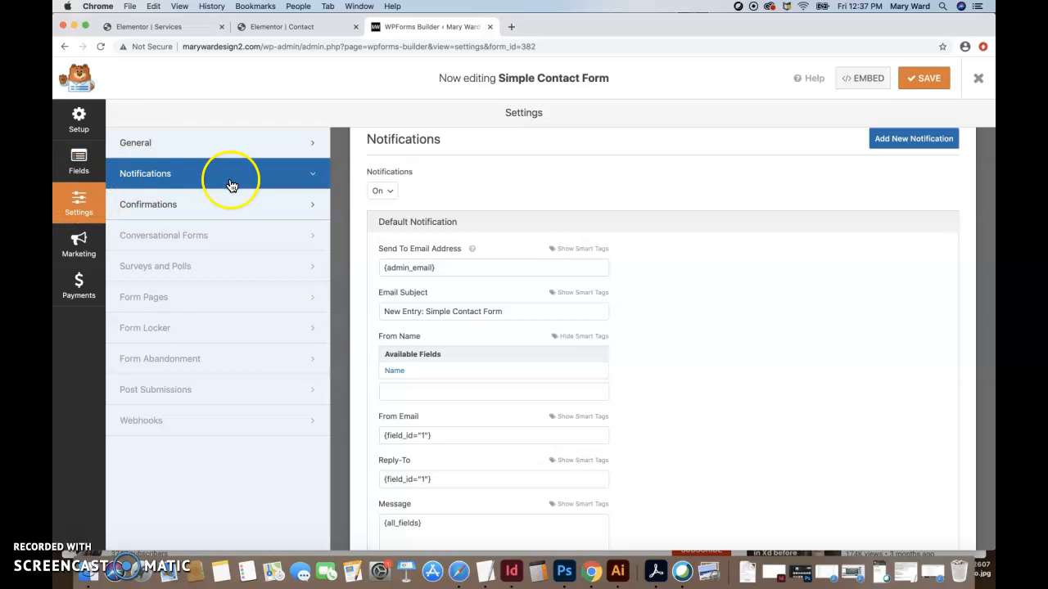
# Set the notification's Send To Email Address to the owner's email address.
pyautogui.click(462, 271)
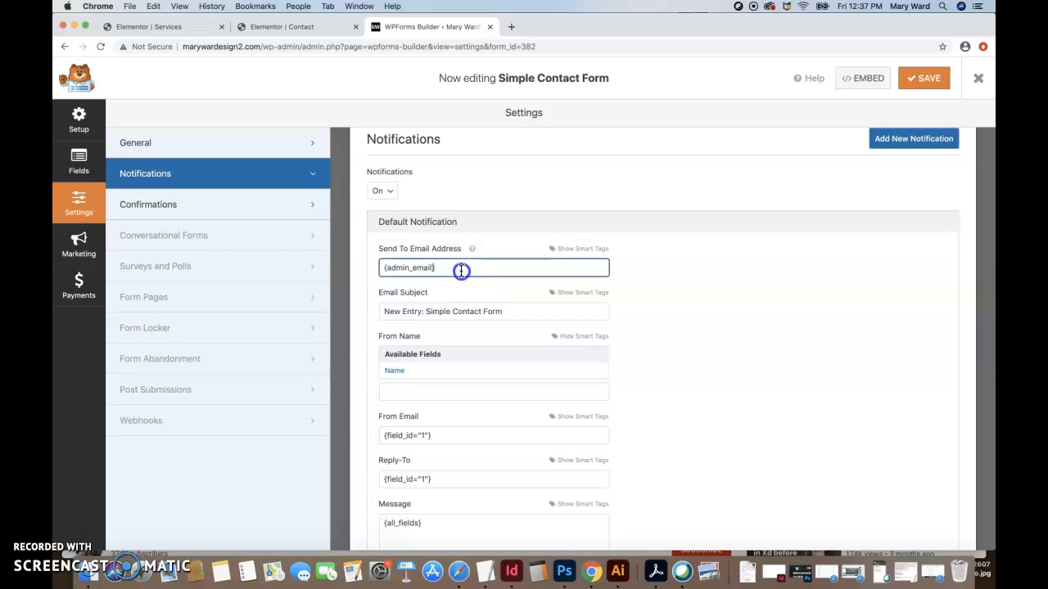
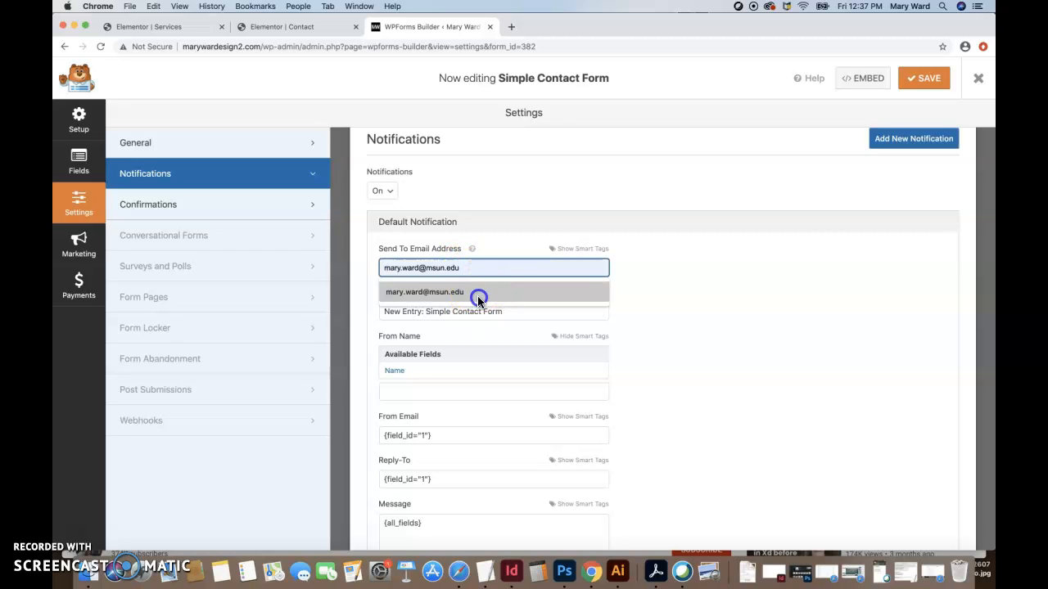
pyautogui.click(478, 293)
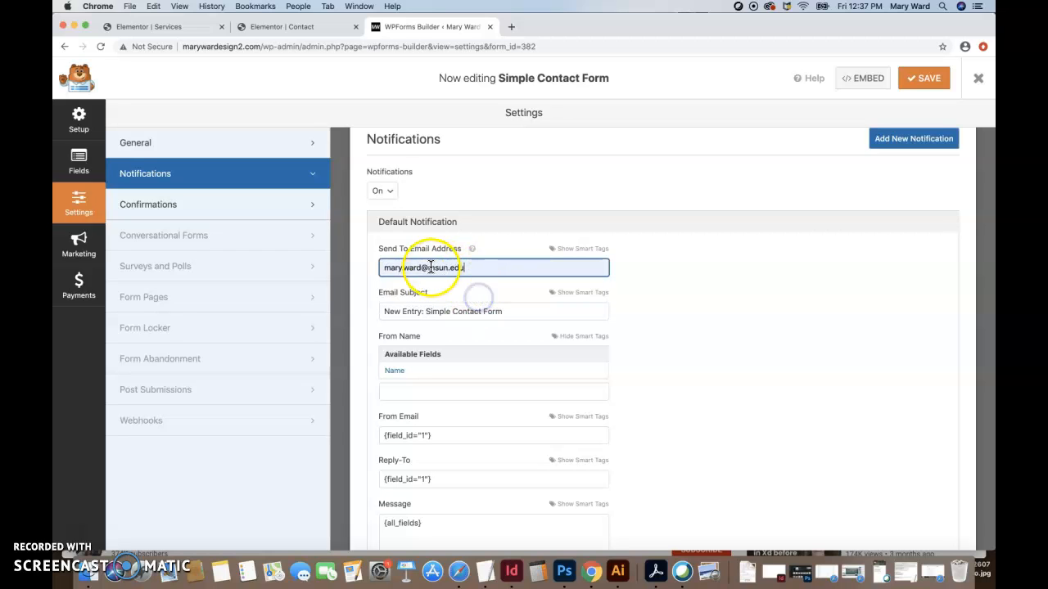
pyautogui.click(488, 267)
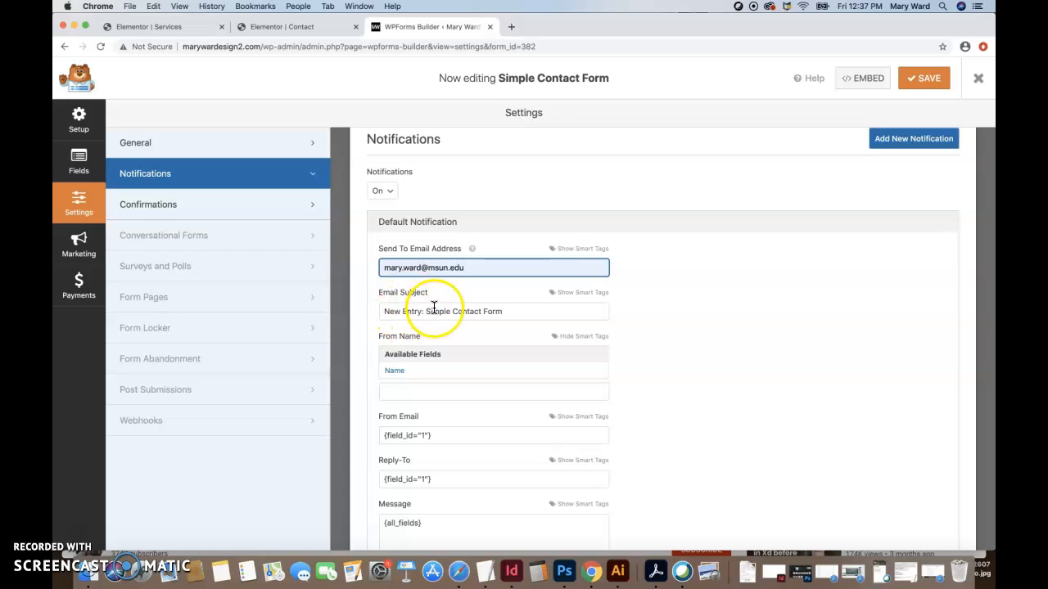
pyautogui.click(506, 311)
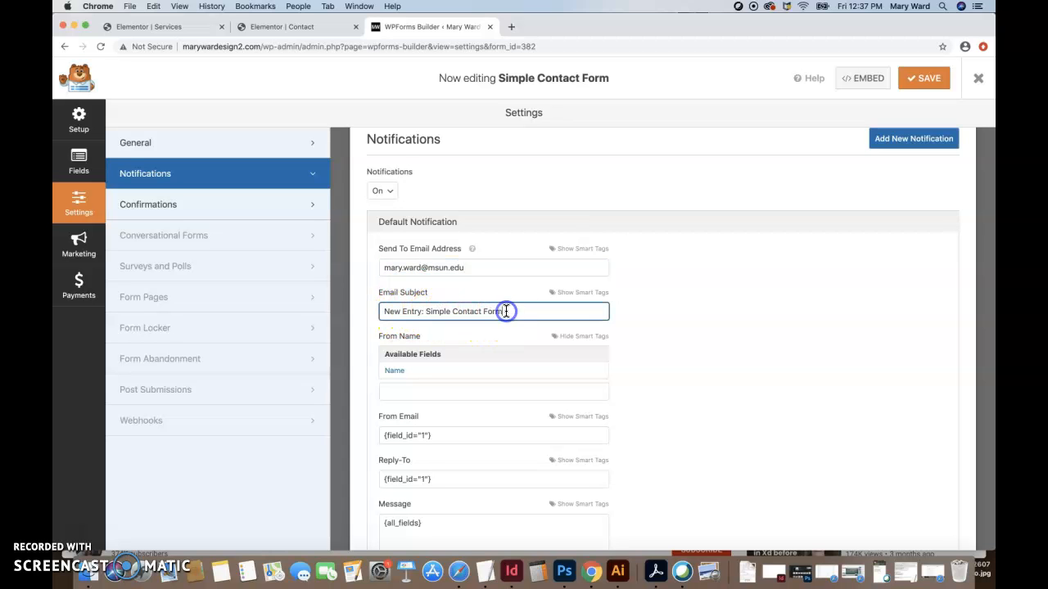
pyautogui.scroll(-3, 458, 339)
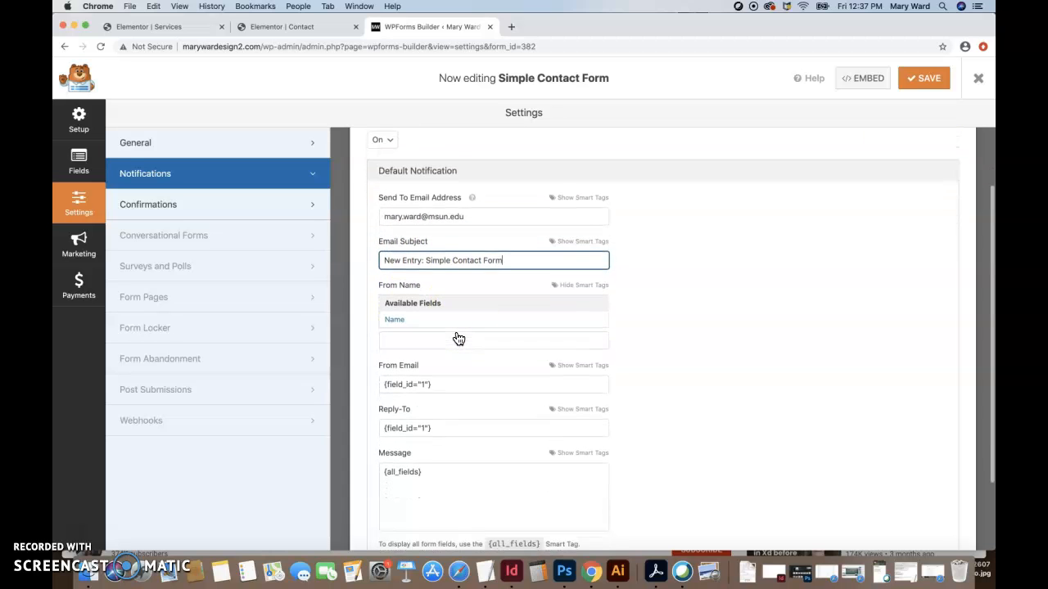
# Set the From Name to the Name field smart tag.
pyautogui.click(445, 277)
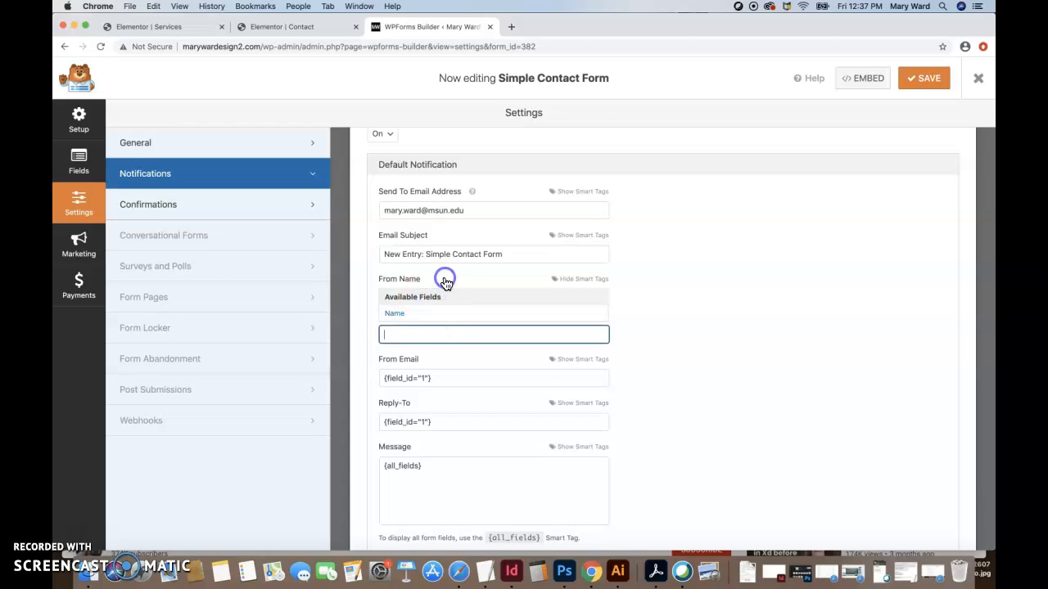
pyautogui.click(399, 314)
pyautogui.moveTo(456, 297); pyautogui.dragTo(342, 300)
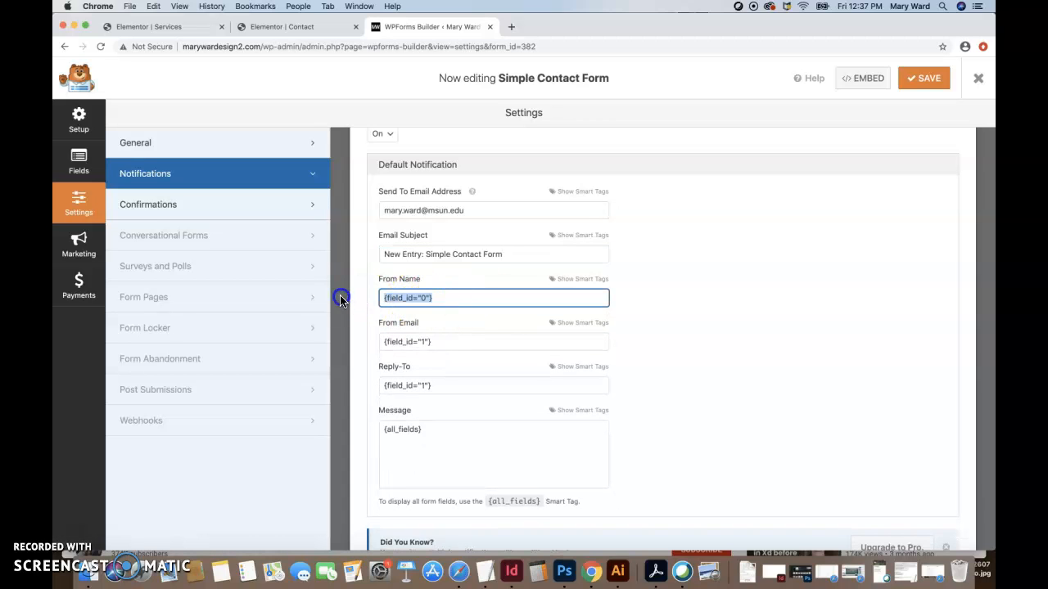
pyautogui.click(577, 280)
pyautogui.click(422, 320)
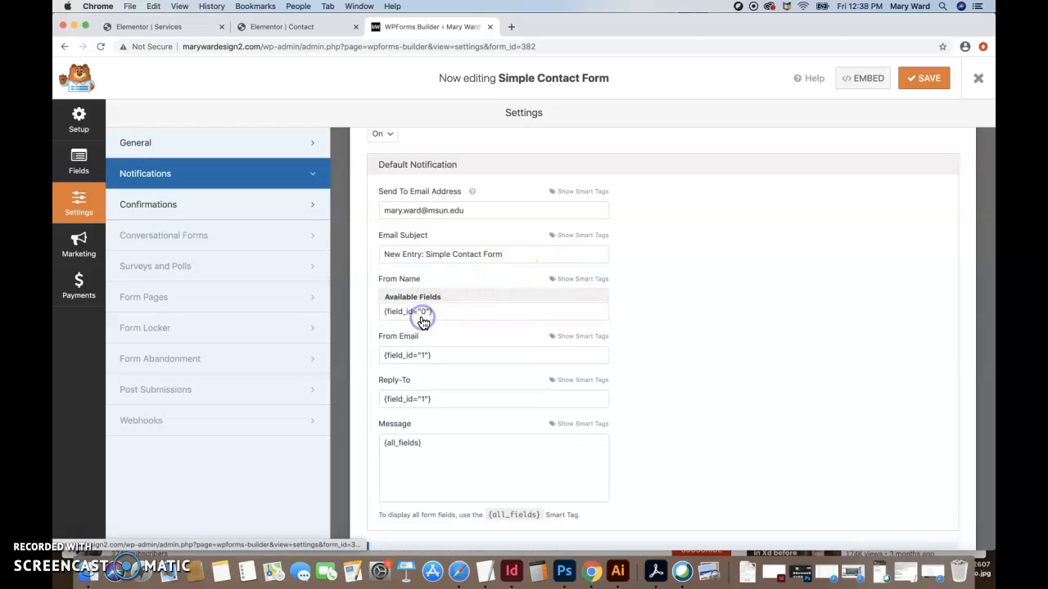
pyautogui.tripleClick(443, 298)
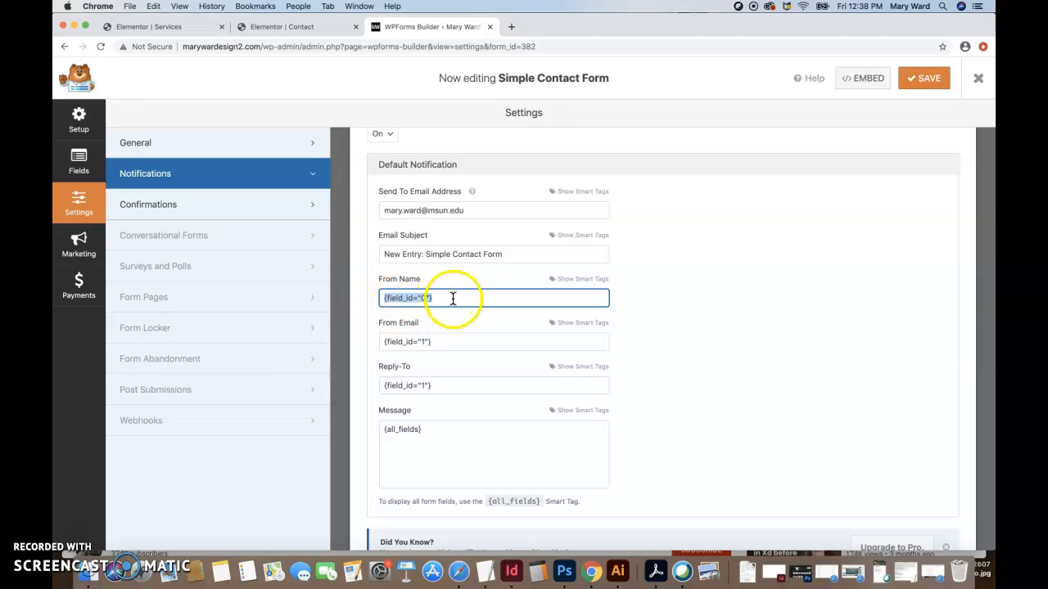
pyautogui.press('BackSpace')
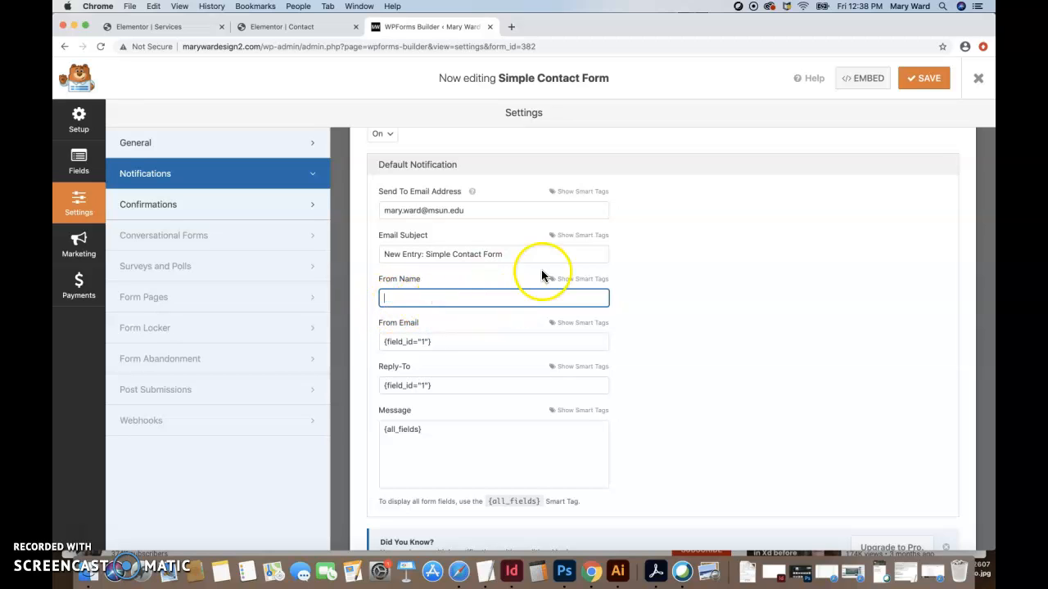
pyautogui.click(578, 279)
pyautogui.click(400, 315)
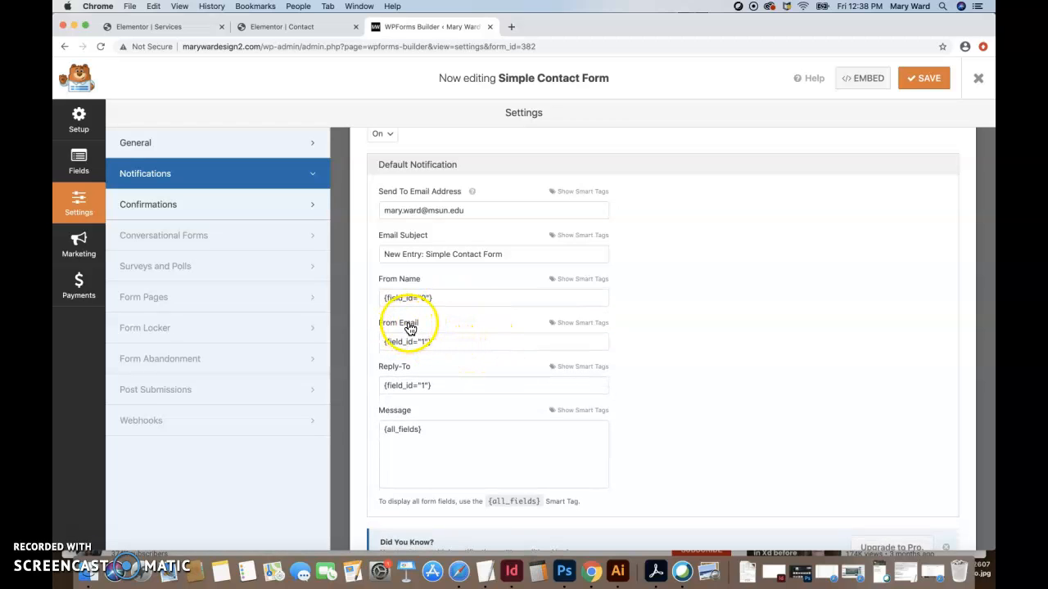
# Set the From Email to the Email field smart tag.
pyautogui.tripleClick(444, 343)
pyautogui.press('BackSpace')
pyautogui.click(576, 322)
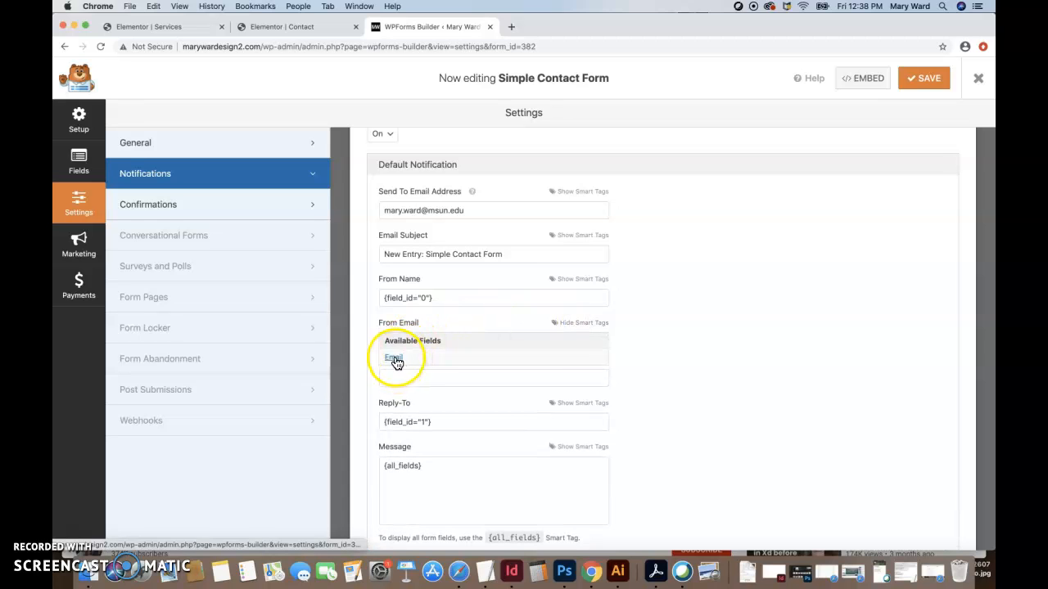
pyautogui.click(394, 358)
pyautogui.tripleClick(441, 343)
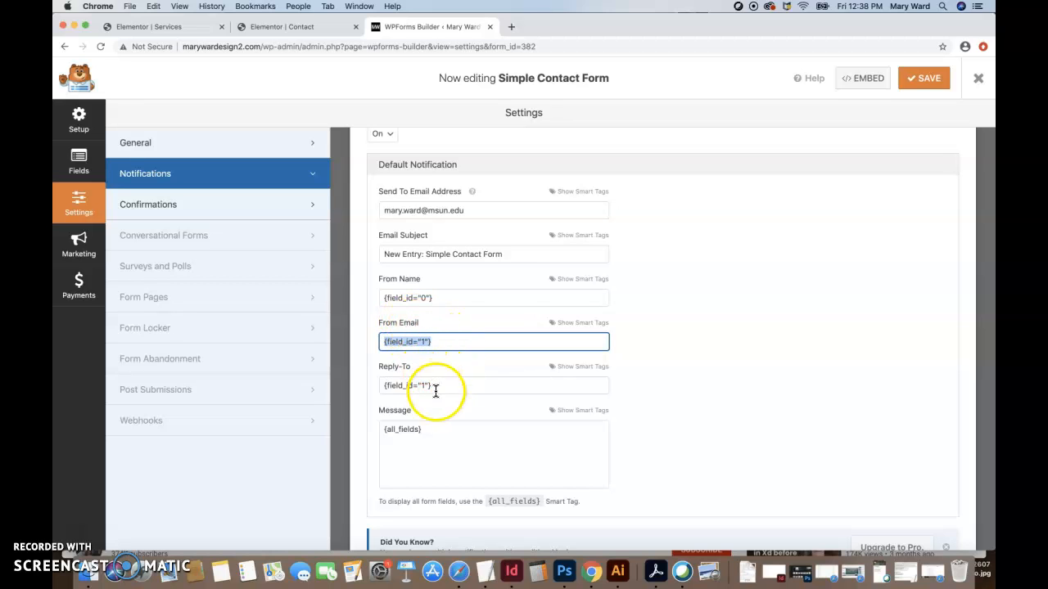
# Set Reply-To to the Email field smart tag, keeping {all_fields} as the message.
pyautogui.scroll(-1, 435, 391)
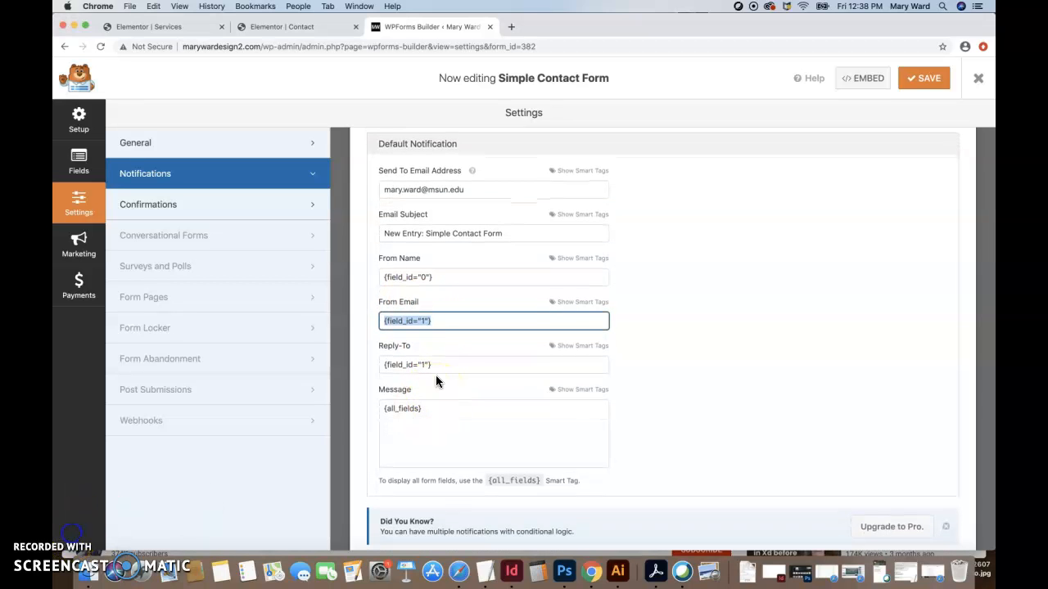
pyautogui.click(439, 365)
pyautogui.press('BackSpace')
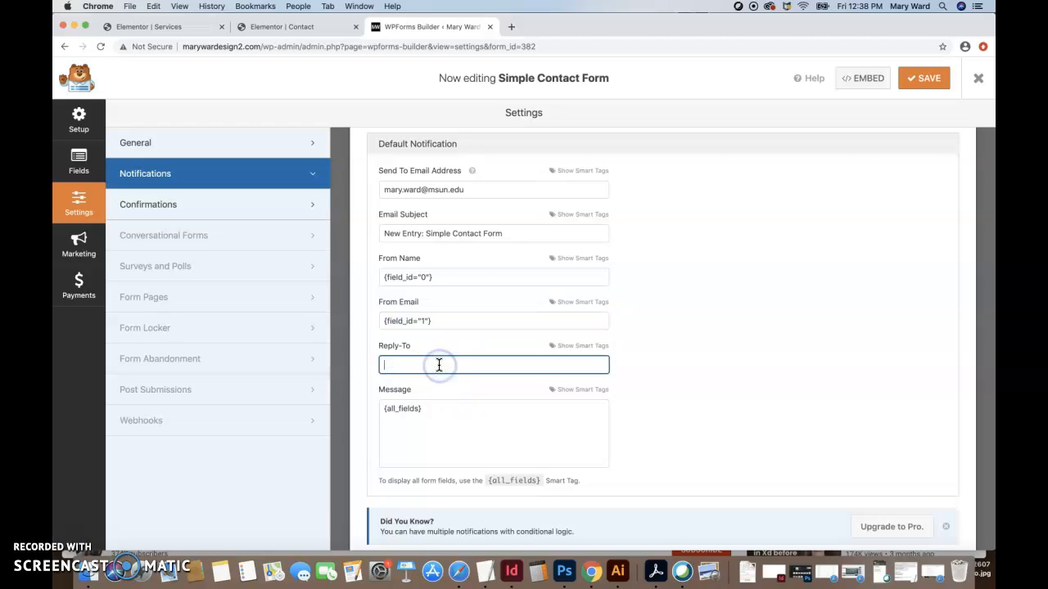
pyautogui.click(569, 347)
pyautogui.click(396, 379)
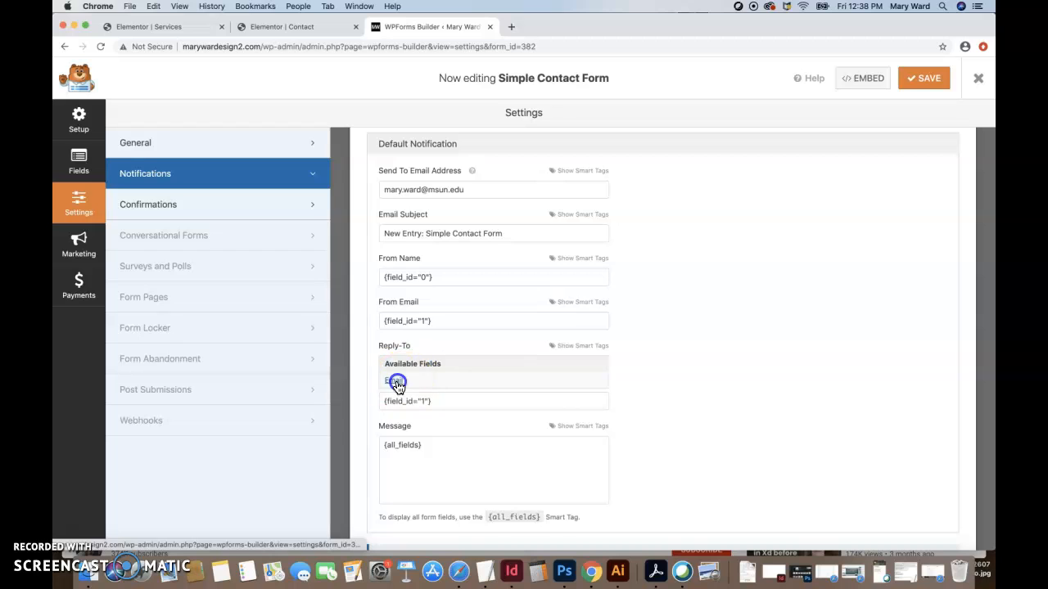
pyautogui.tripleClick(435, 320)
pyautogui.click(441, 367)
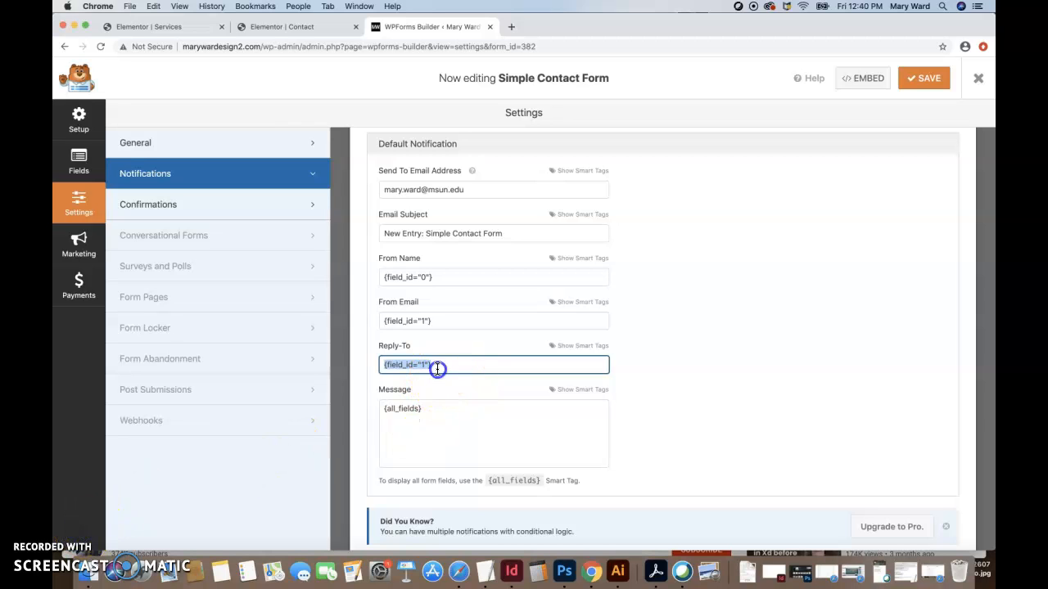
pyautogui.click(428, 417)
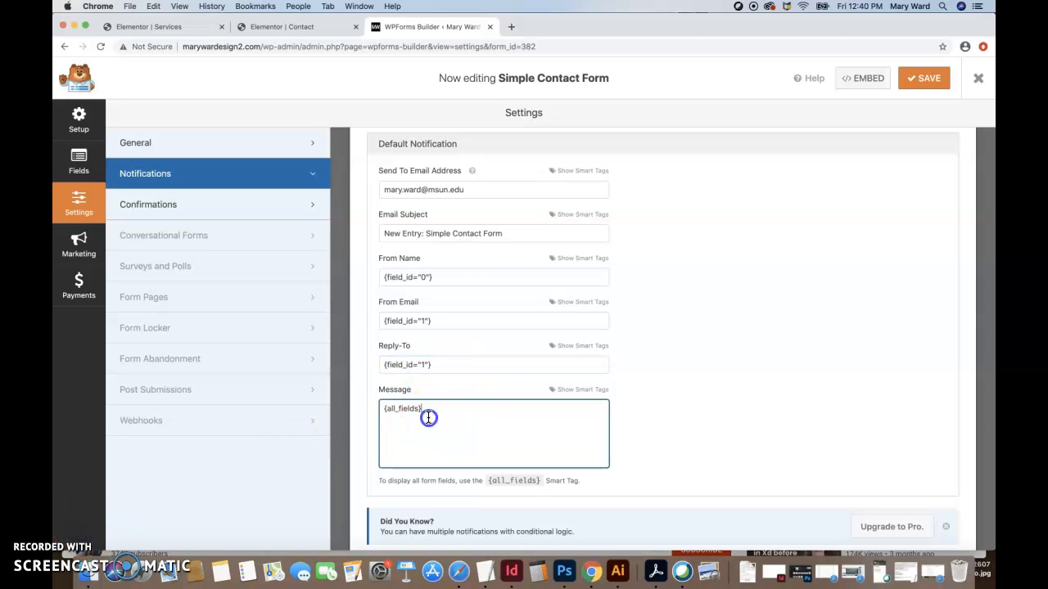
pyautogui.tripleClick(428, 417)
pyautogui.click(427, 408)
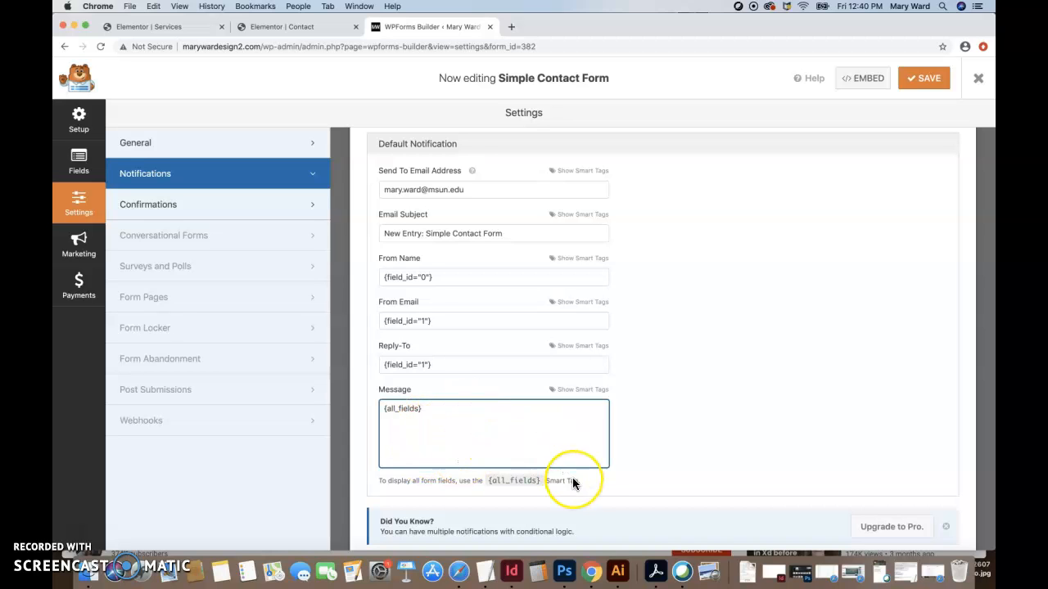
pyautogui.scroll(3, 573, 484)
# Save the notification, open Confirmations, select the thank-you message, and save again.
pyautogui.click(931, 80)
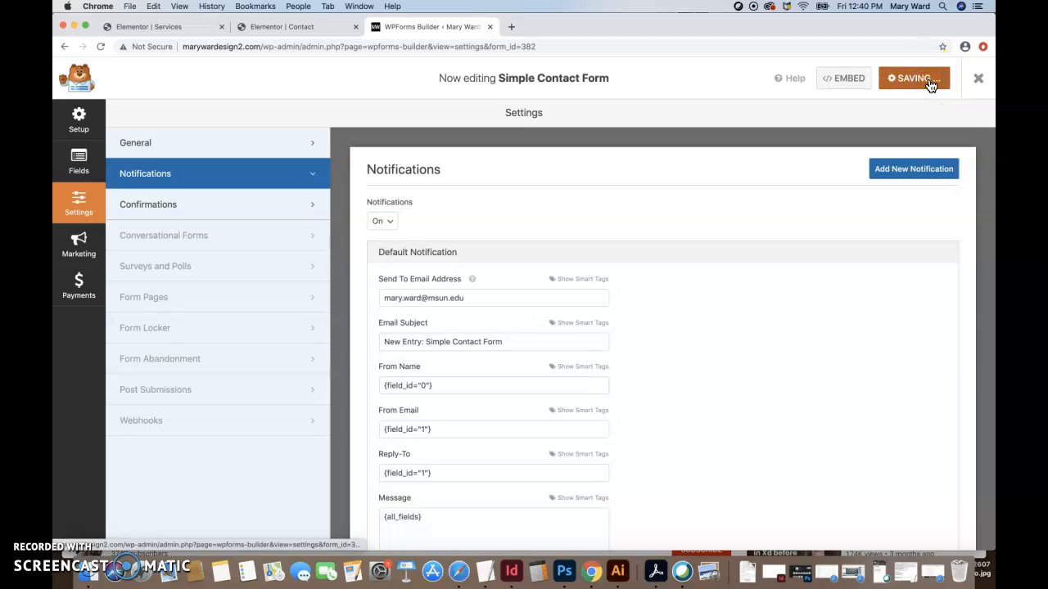
pyautogui.click(253, 209)
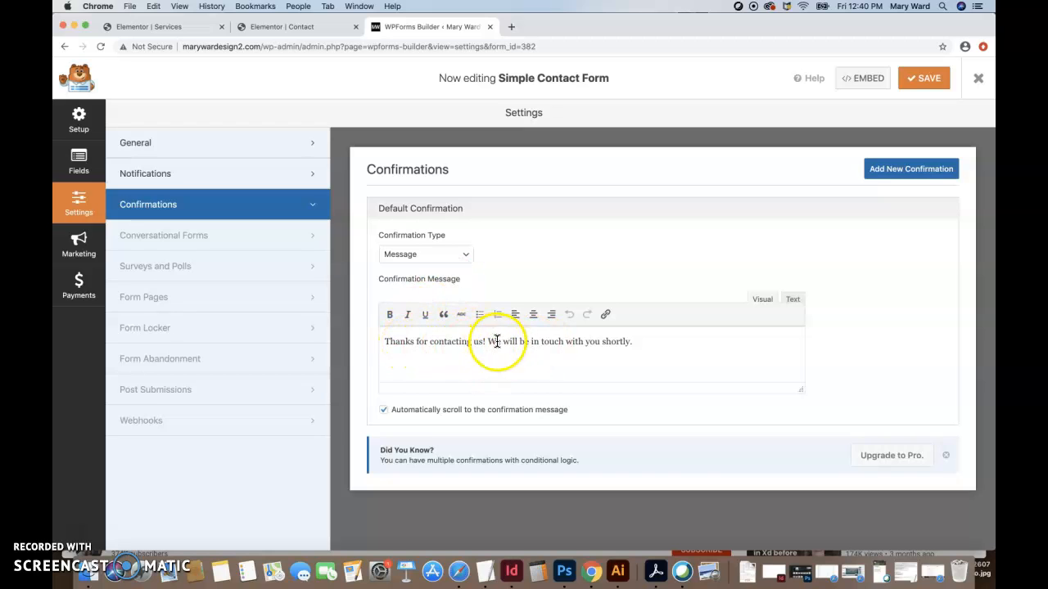
pyautogui.moveTo(635, 345); pyautogui.dragTo(396, 334)
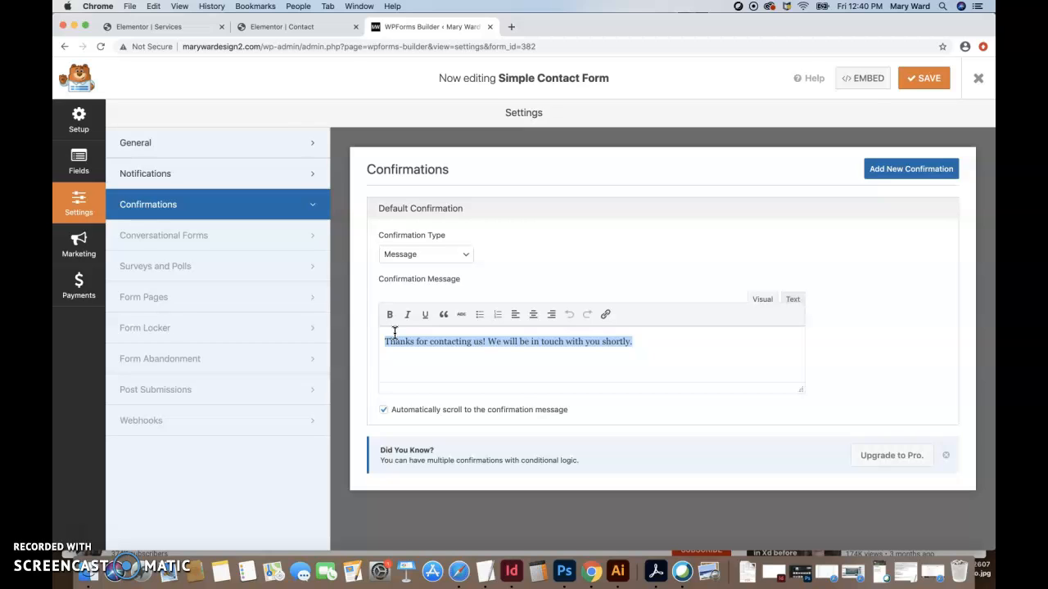
pyautogui.click(918, 77)
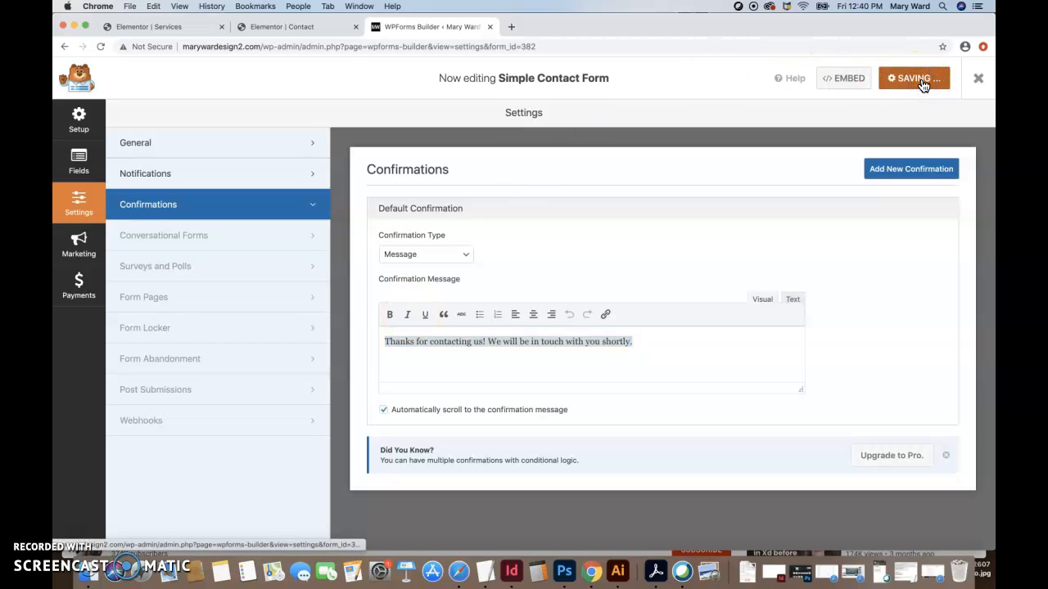